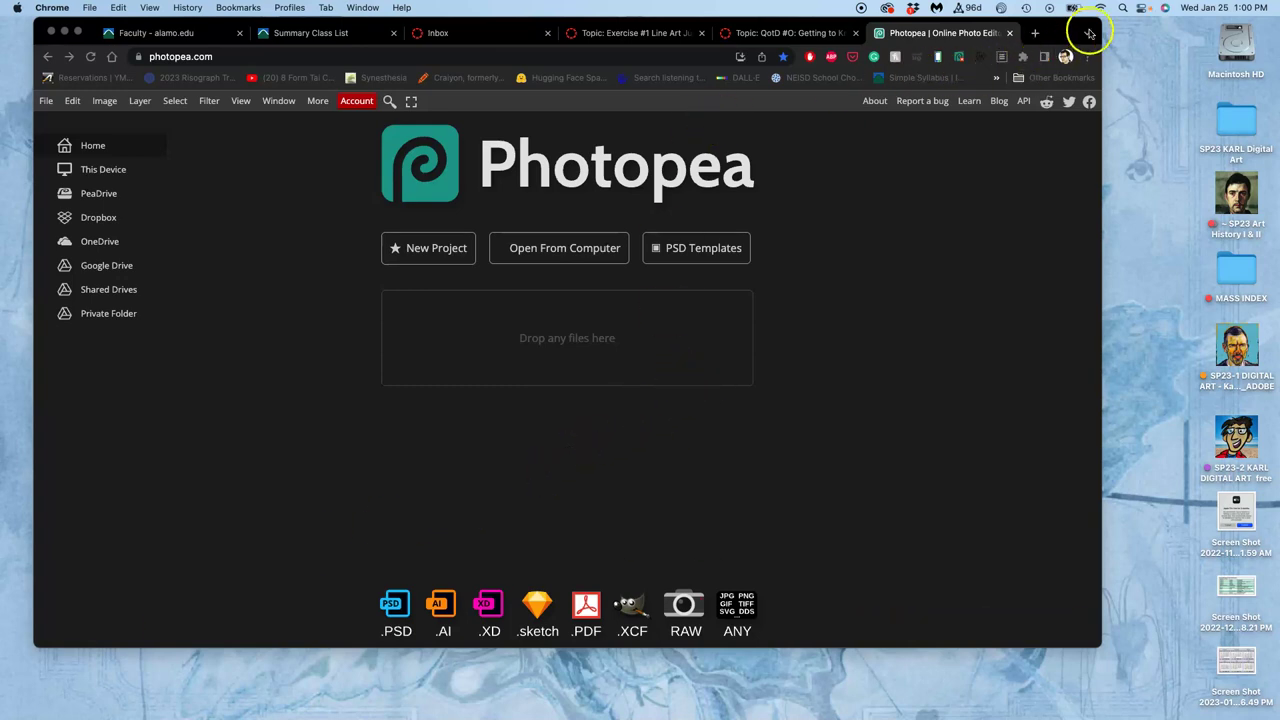
Step: Shrink the Chrome window so the desktop folders beside Photopea become visible
{"action": "left_click_drag", "start_coordinate": [1100, 19], "coordinate": [954, 101]}
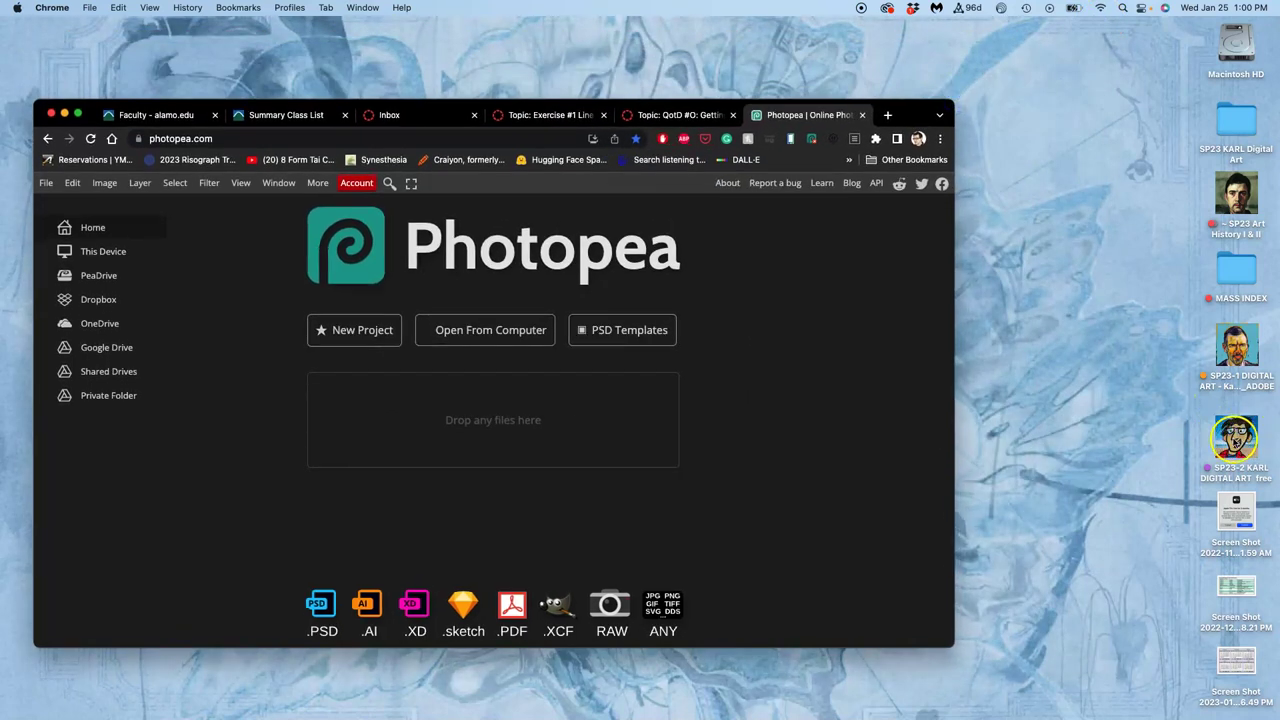
Step: Open the course's Exercise #1 folder in Finder and place its window at the upper right
{"action": "double_click", "coordinate": [1236, 438]}
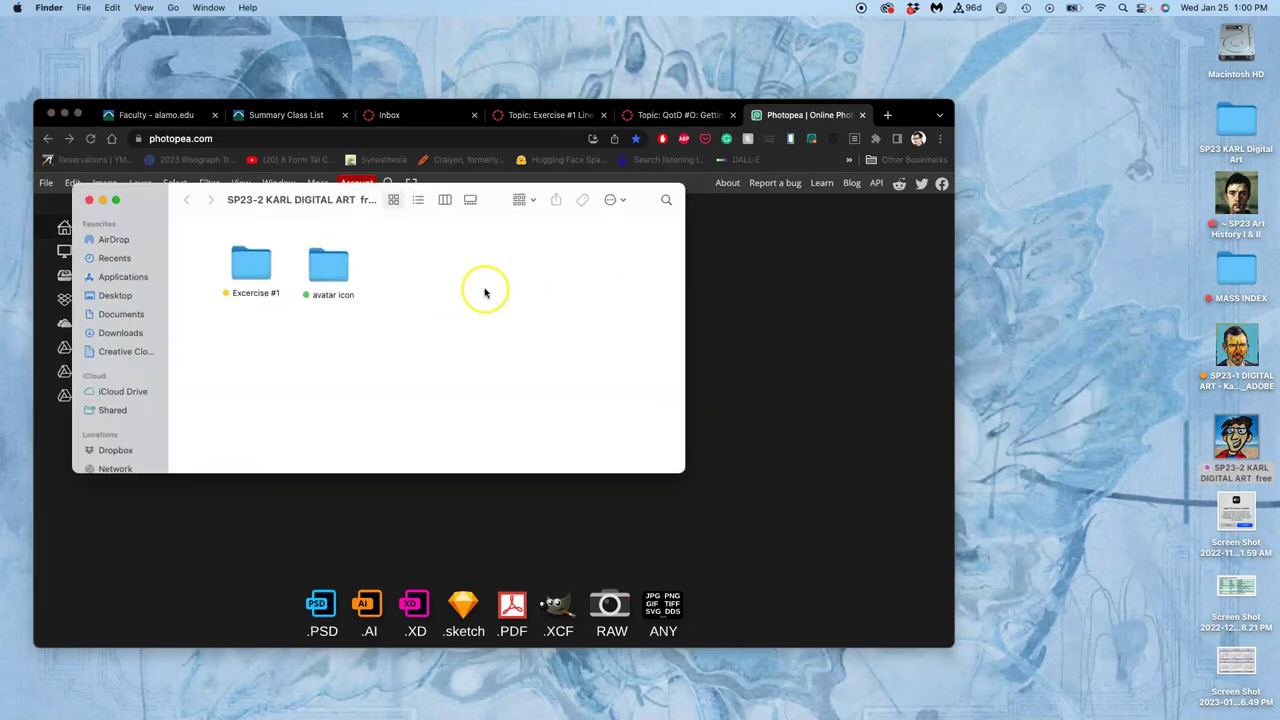
{"action": "double_click", "coordinate": [252, 266]}
{"action": "double_click", "coordinate": [293, 261]}
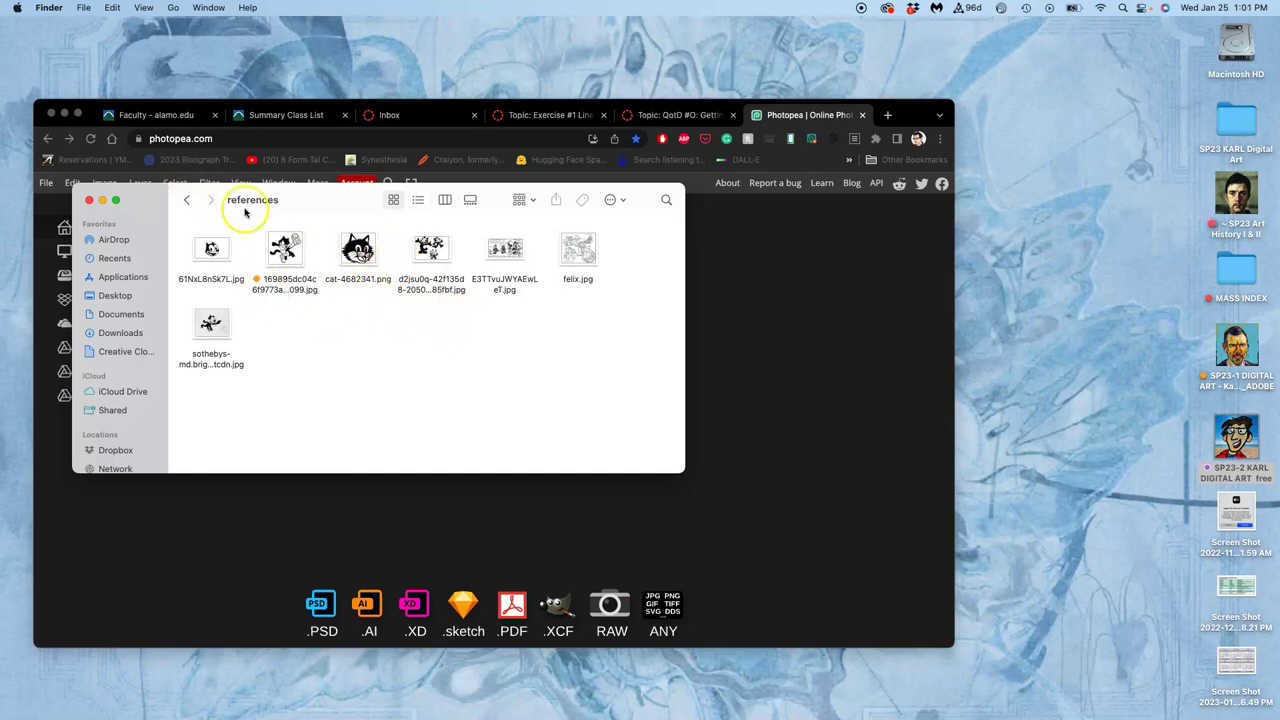
{"action": "left_click", "coordinate": [186, 202]}
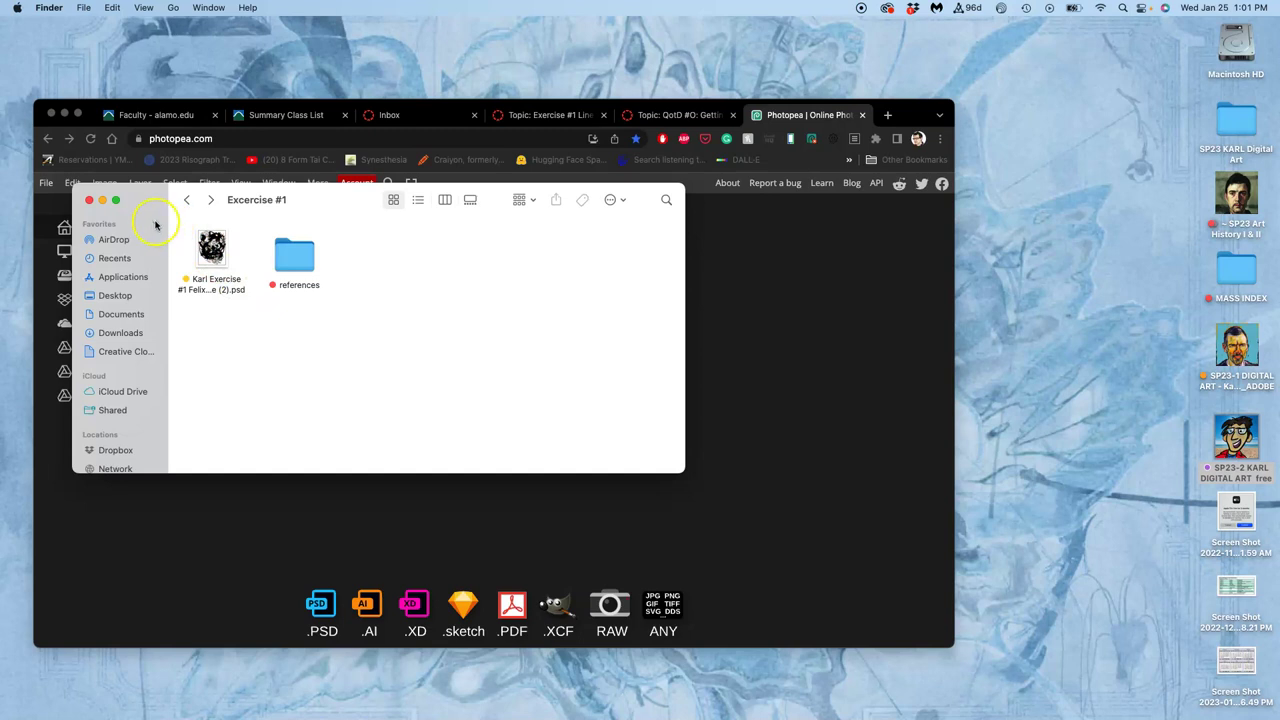
{"action": "left_click_drag", "start_coordinate": [157, 199], "coordinate": [661, 76]}
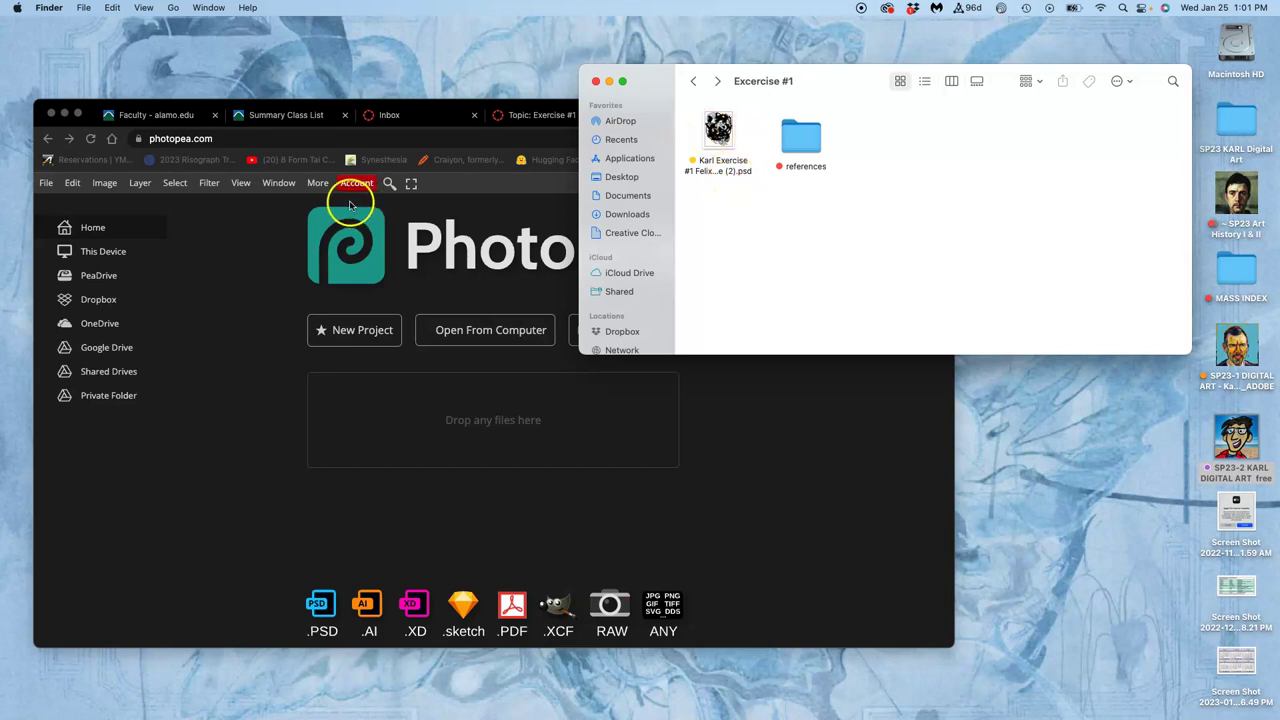
Step: Drag Karl Exercise #1 .psd from Finder onto Photopea's drop area to open it
{"action": "left_click", "coordinate": [312, 238]}
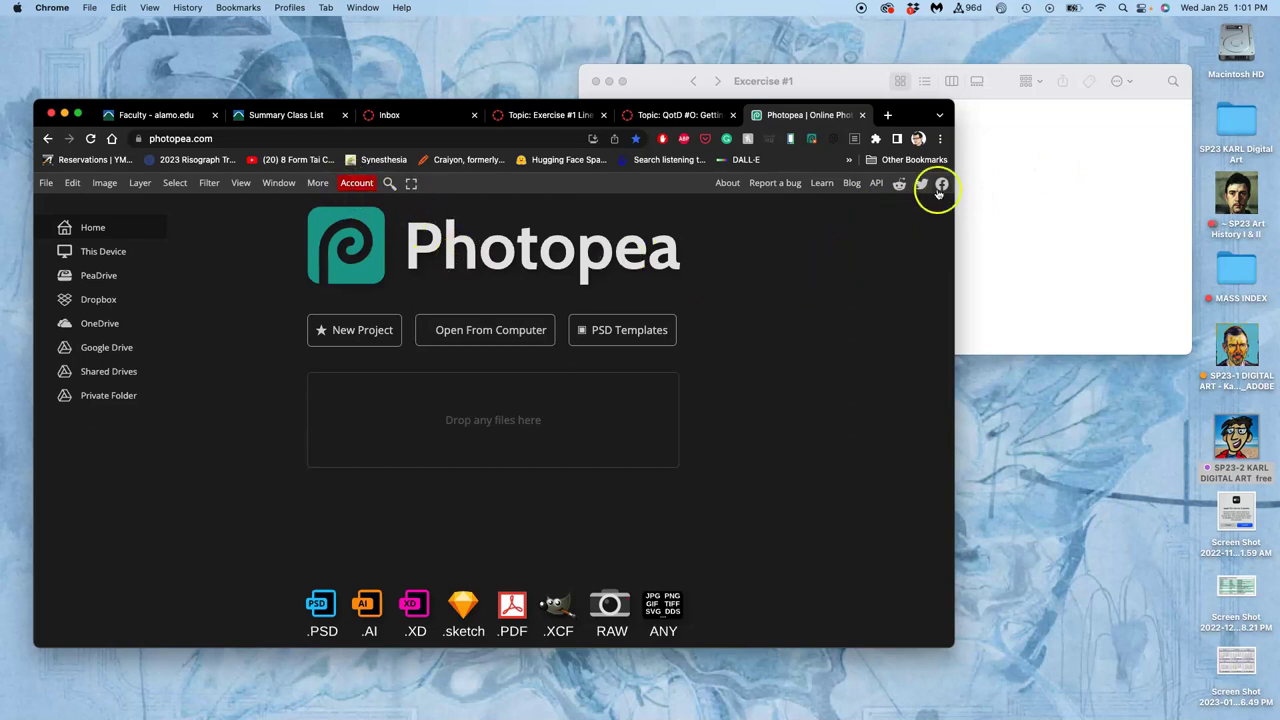
{"action": "left_click", "coordinate": [982, 192]}
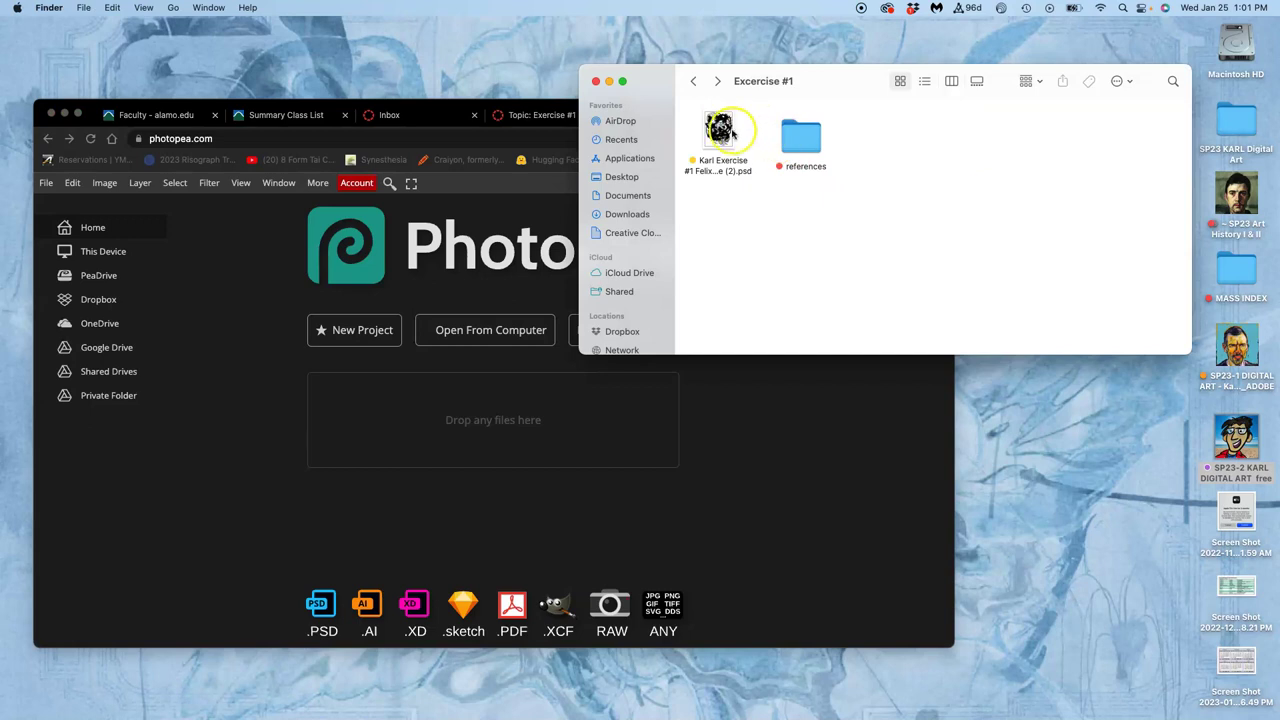
{"action": "left_click_drag", "start_coordinate": [718, 128], "coordinate": [481, 432]}
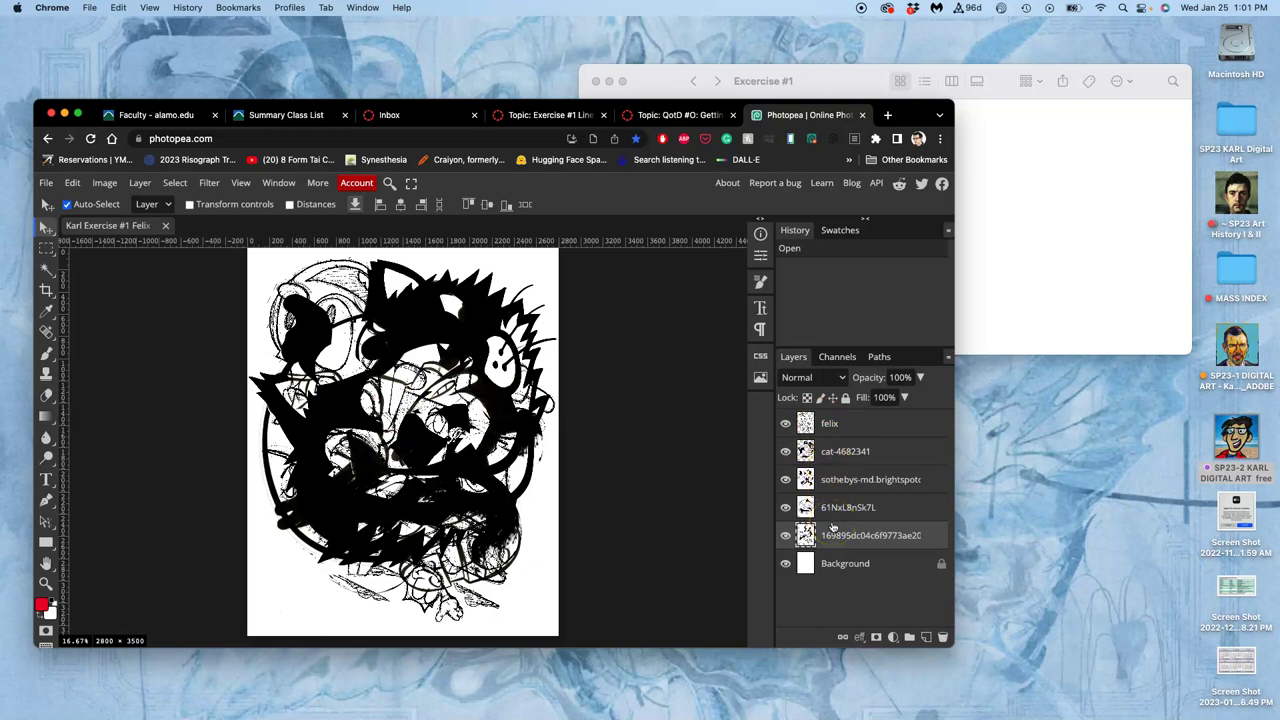
Step: Hide all six layers, from felix down to the white Background
{"action": "left_click_drag", "start_coordinate": [826, 524], "coordinate": [830, 505]}
{"action": "left_click", "coordinate": [786, 423]}
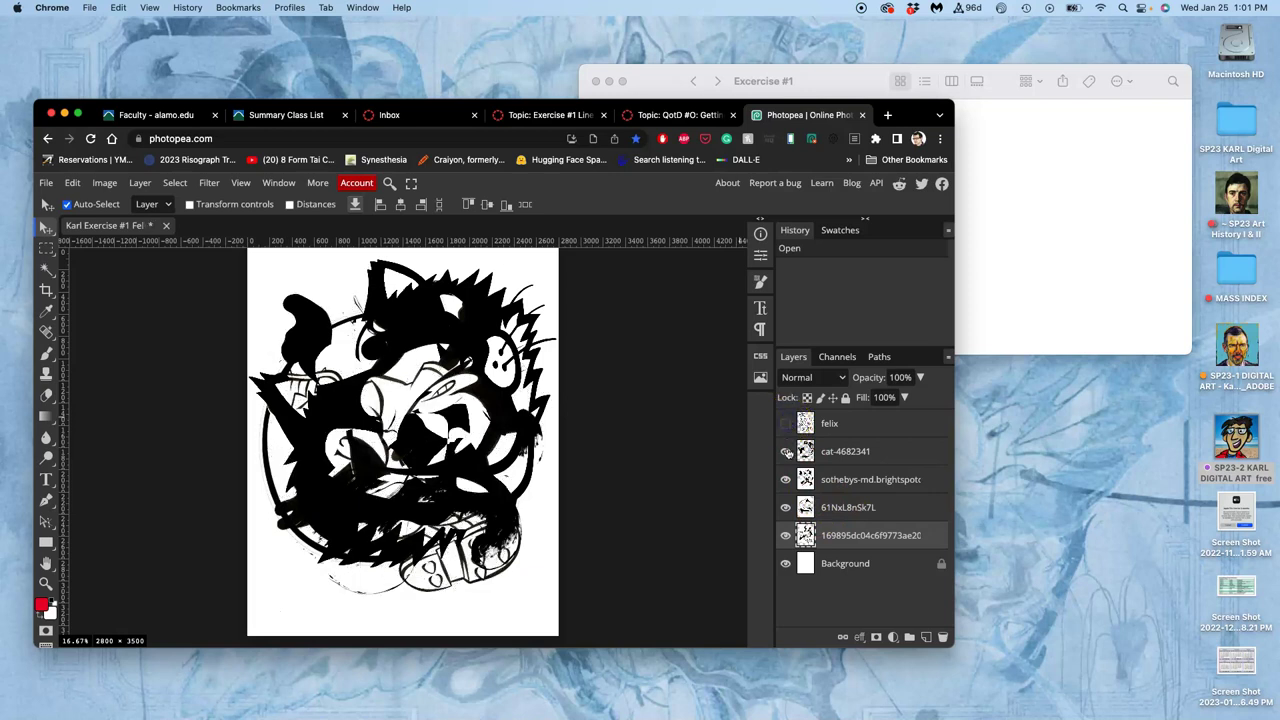
{"action": "left_click", "coordinate": [786, 451]}
{"action": "left_click", "coordinate": [786, 479]}
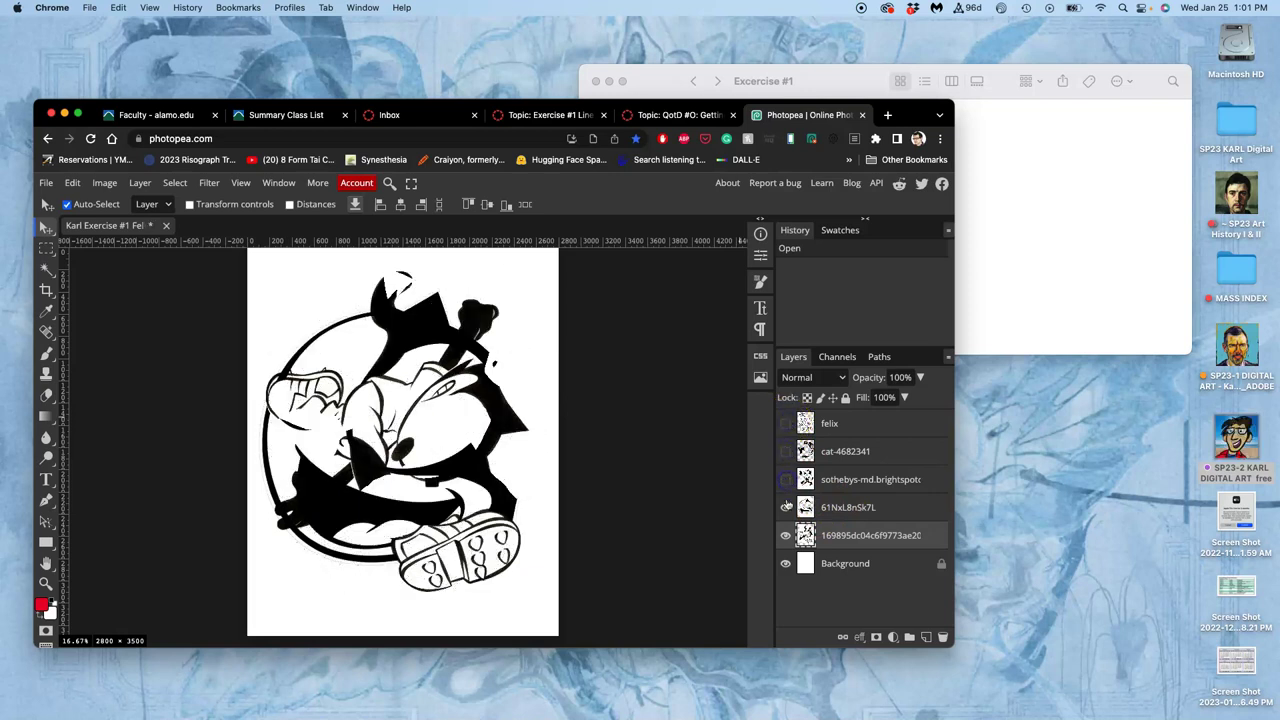
{"action": "left_click", "coordinate": [786, 507]}
{"action": "left_click", "coordinate": [786, 535]}
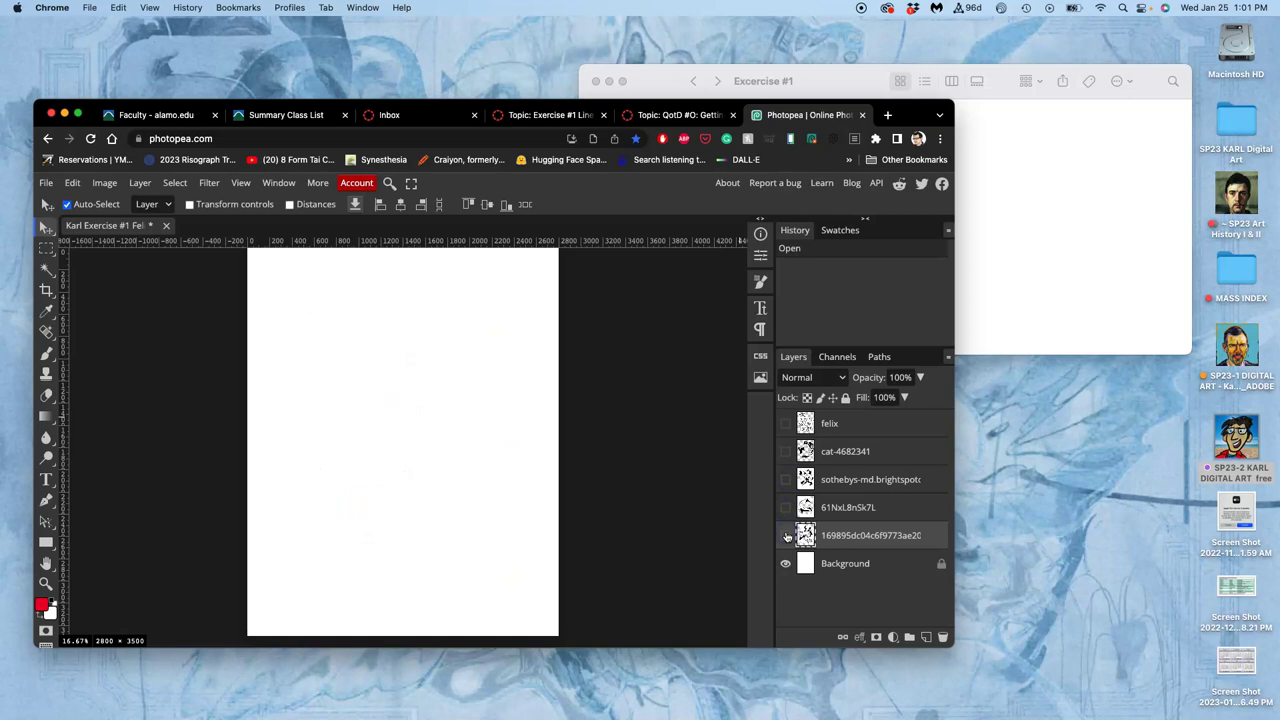
{"action": "left_click", "coordinate": [785, 566]}
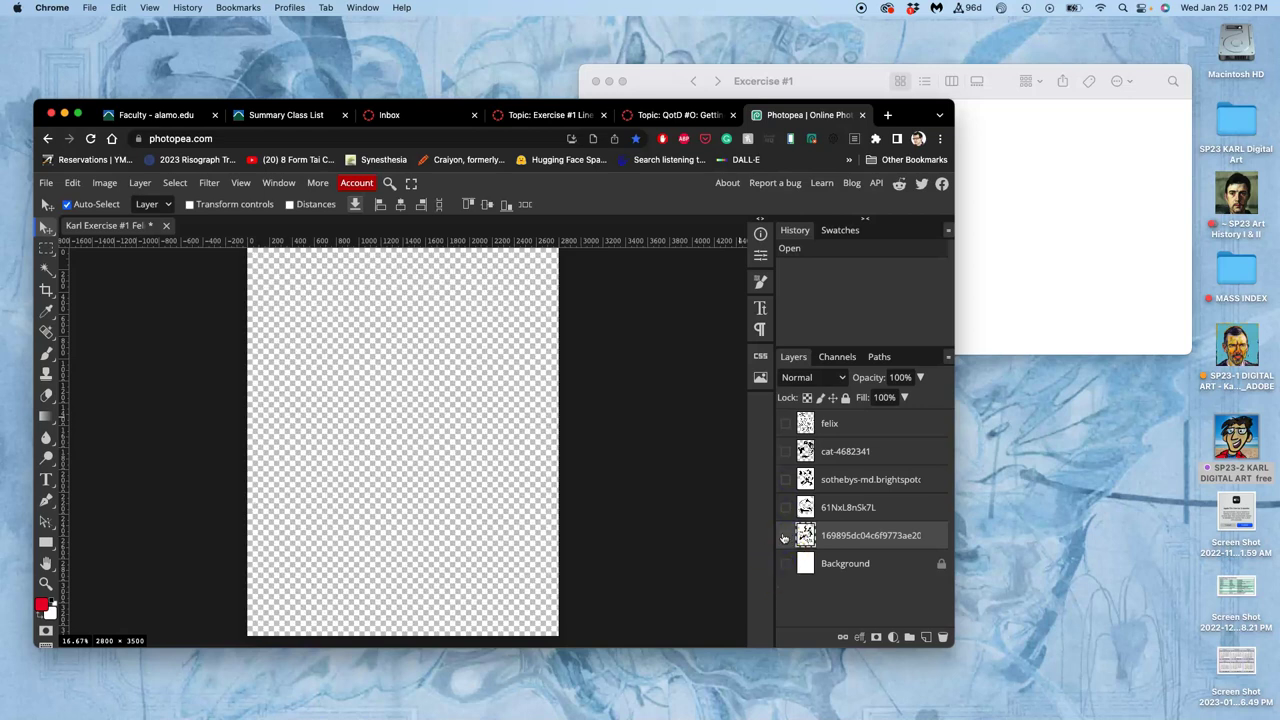
Step: Turn the 169895dc…, 61NxL8nSk7L and sothebys-md layers back on
{"action": "left_click", "coordinate": [785, 536]}
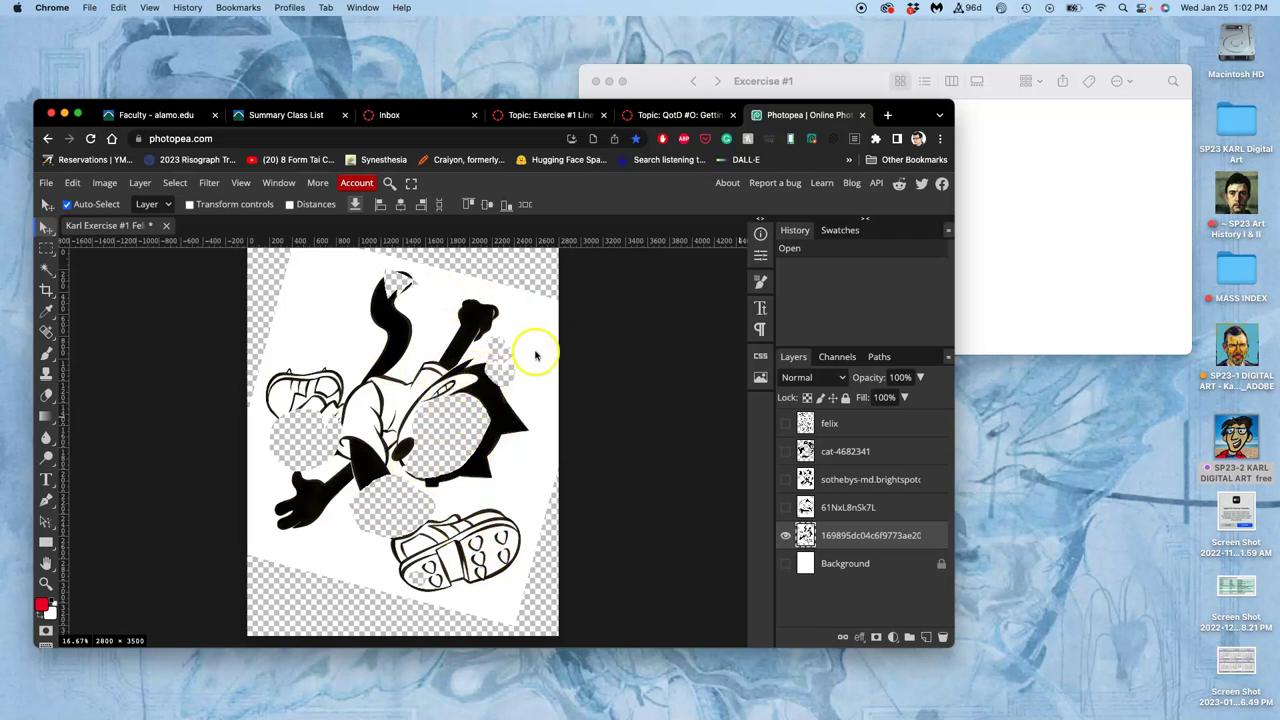
{"action": "left_click", "coordinate": [785, 508]}
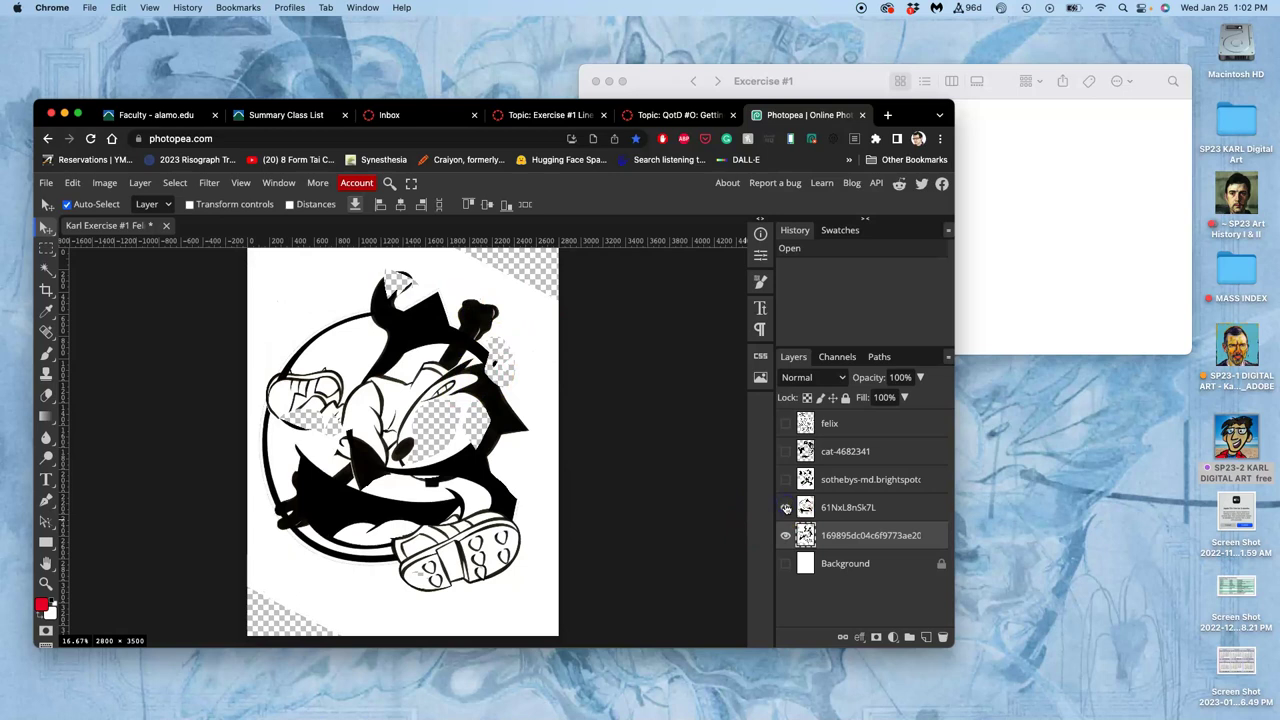
{"action": "left_click", "coordinate": [785, 480]}
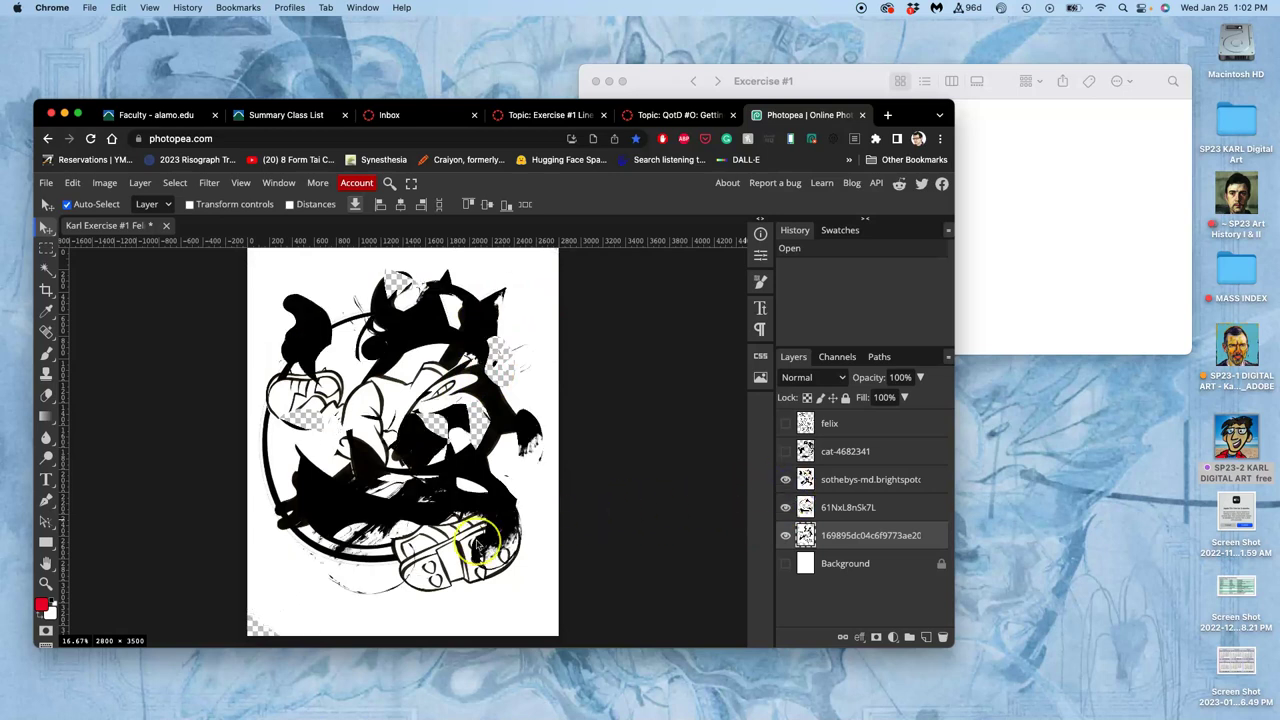
{"action": "scroll", "coordinate": [477, 541], "scroll_direction": "up", "scroll_amount": 10}
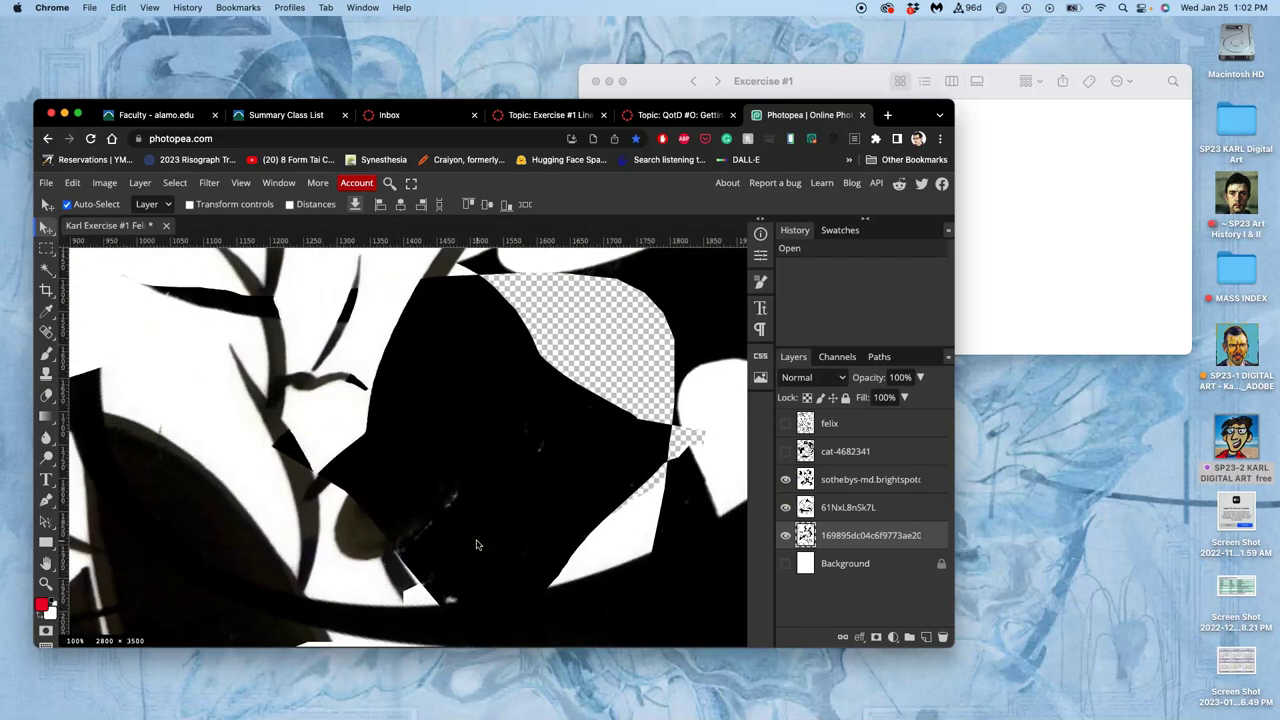
{"action": "scroll", "coordinate": [475, 541], "scroll_direction": "left", "scroll_amount": 3}
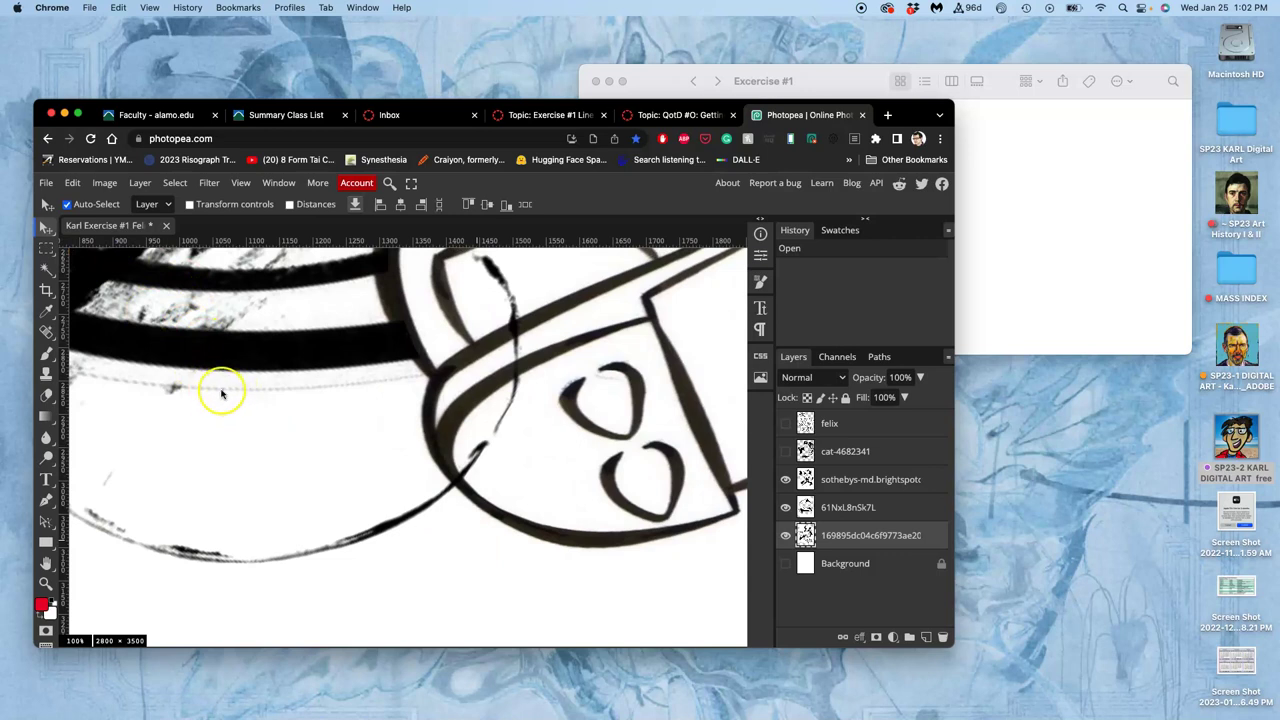
Step: Select the sothebys-md layer, toggling its visibility off and on to compare
{"action": "left_click", "coordinate": [830, 479]}
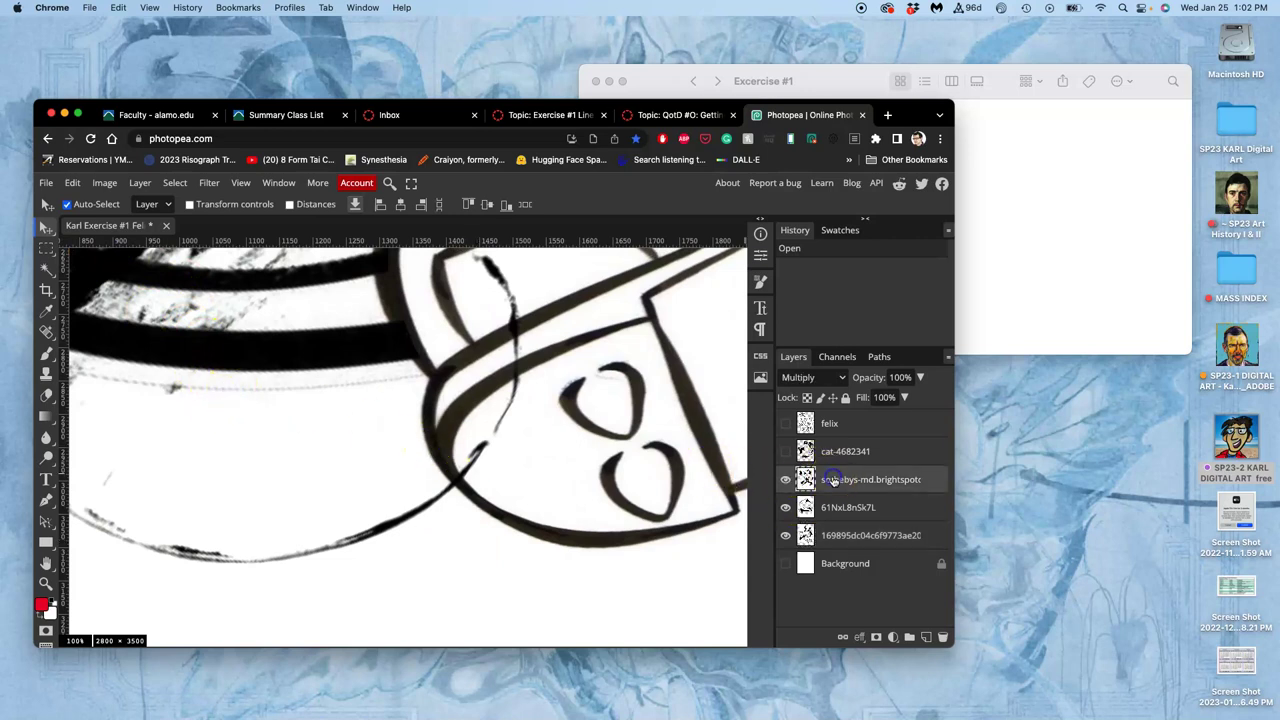
{"action": "left_click", "coordinate": [785, 479]}
{"action": "left_click", "coordinate": [785, 479]}
{"action": "scroll", "coordinate": [200, 307], "scroll_direction": "left", "scroll_amount": 3}
{"action": "scroll", "coordinate": [200, 307], "scroll_direction": "left", "scroll_amount": 3}
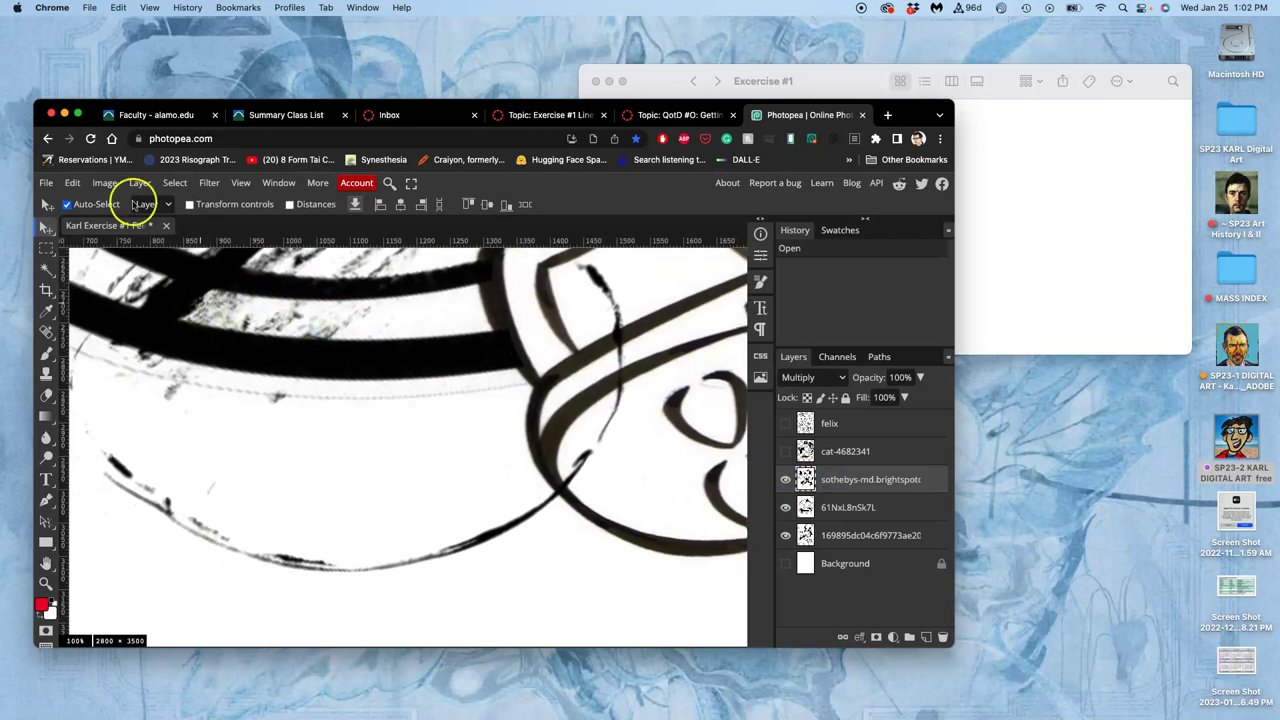
Step: Apply Levels to the sothebys-md layer with black input 55 and white input 225
{"action": "left_click", "coordinate": [105, 183]}
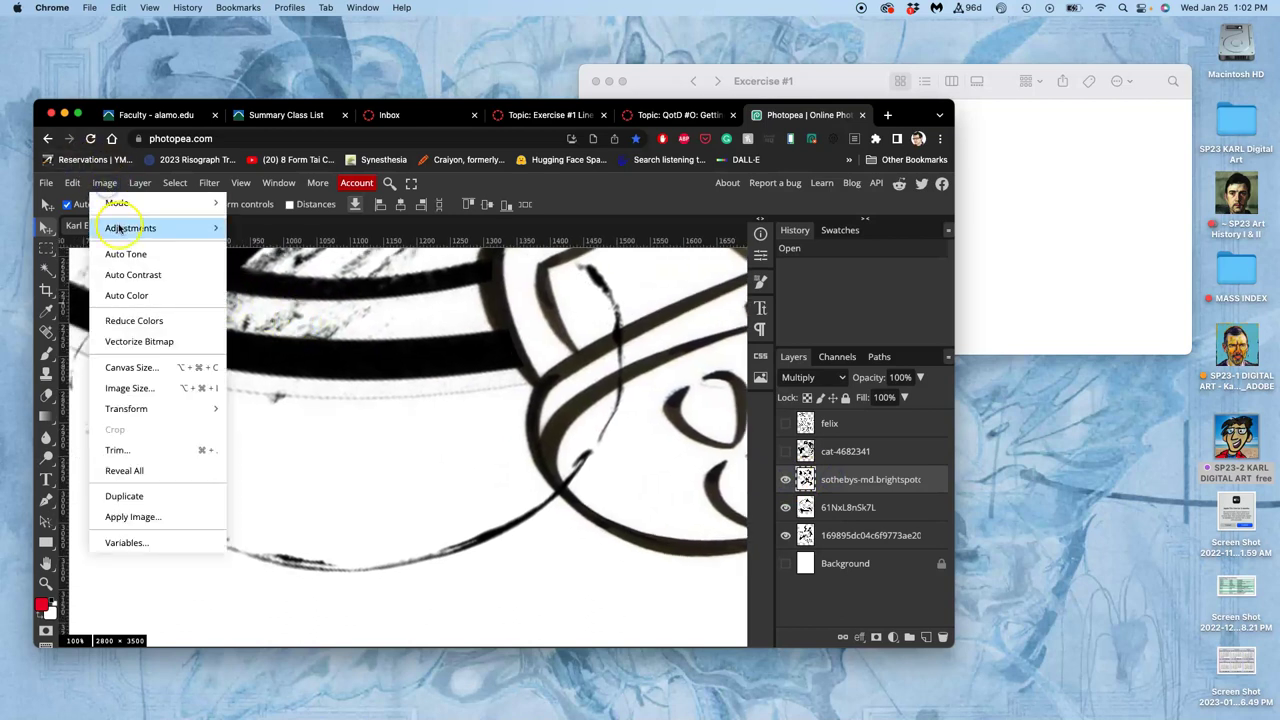
{"action": "mouse_move", "coordinate": [186, 228]}
{"action": "left_click", "coordinate": [284, 245]}
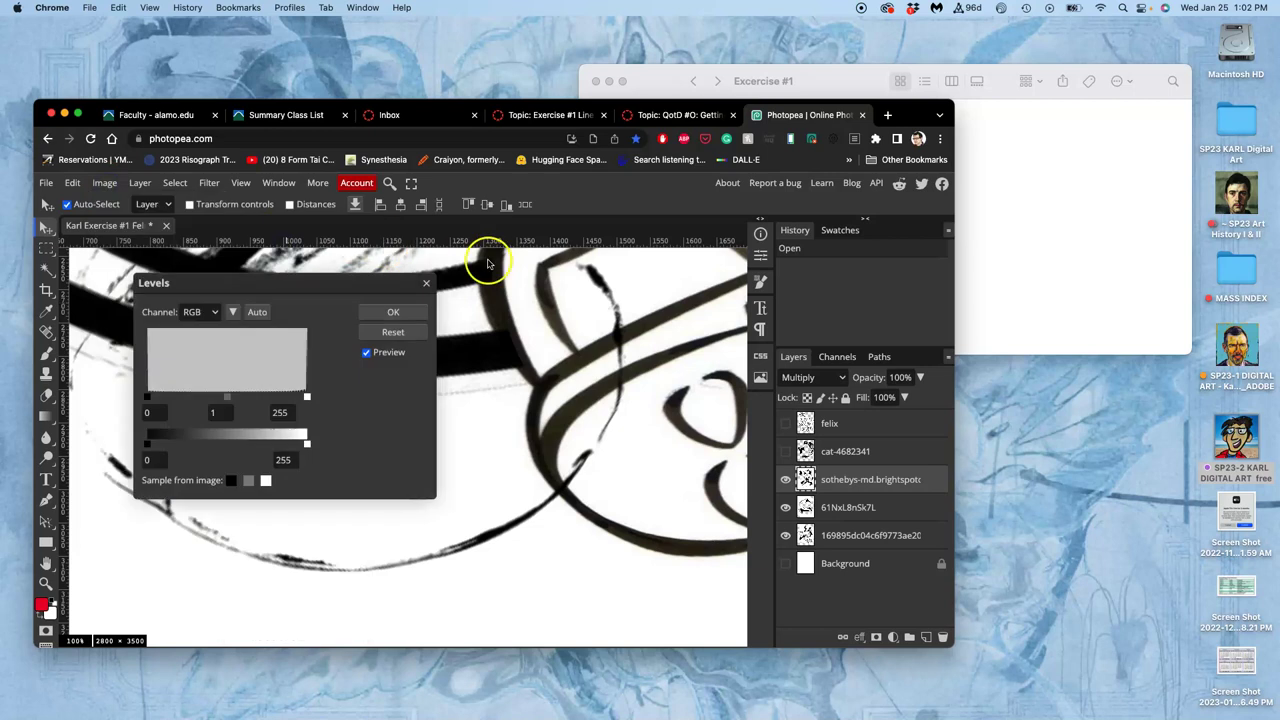
{"action": "left_click_drag", "start_coordinate": [380, 280], "coordinate": [744, 153]}
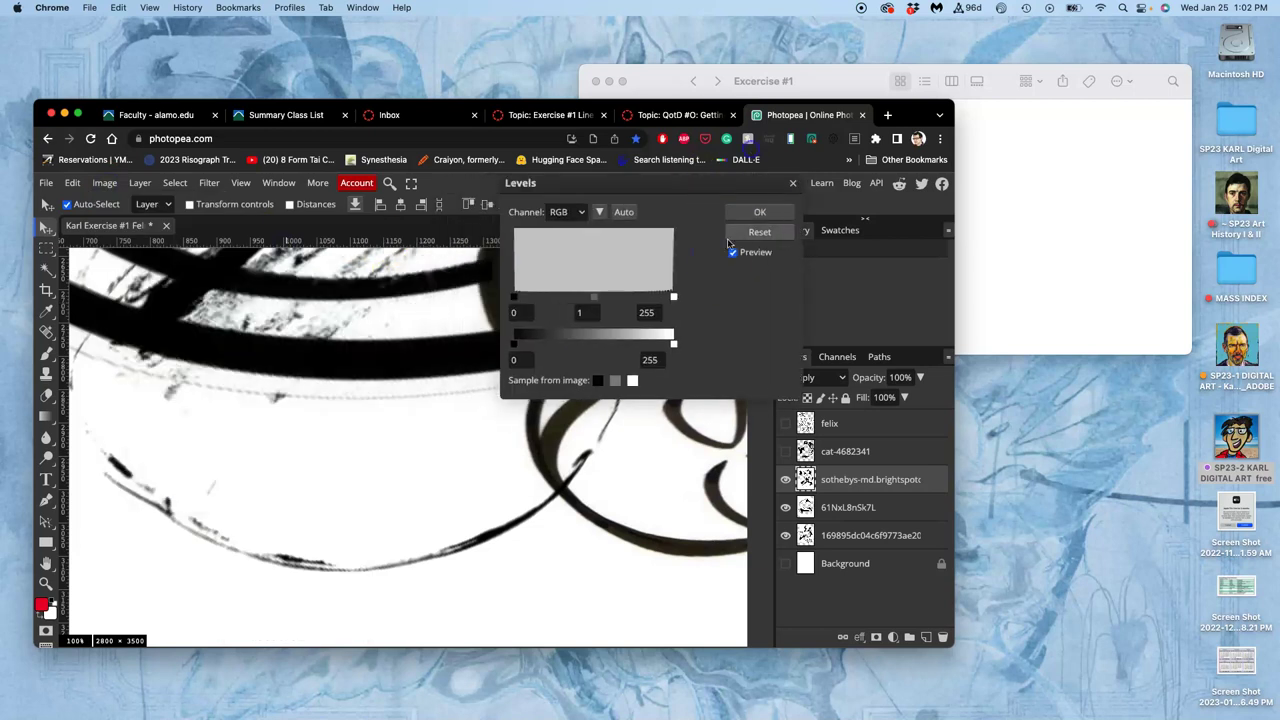
{"action": "mouse_move", "coordinate": [674, 298]}
{"action": "left_mouse_down"}
{"action": "mouse_move", "coordinate": [636, 297]}
{"action": "mouse_move", "coordinate": [655, 297]}
{"action": "left_mouse_up"}
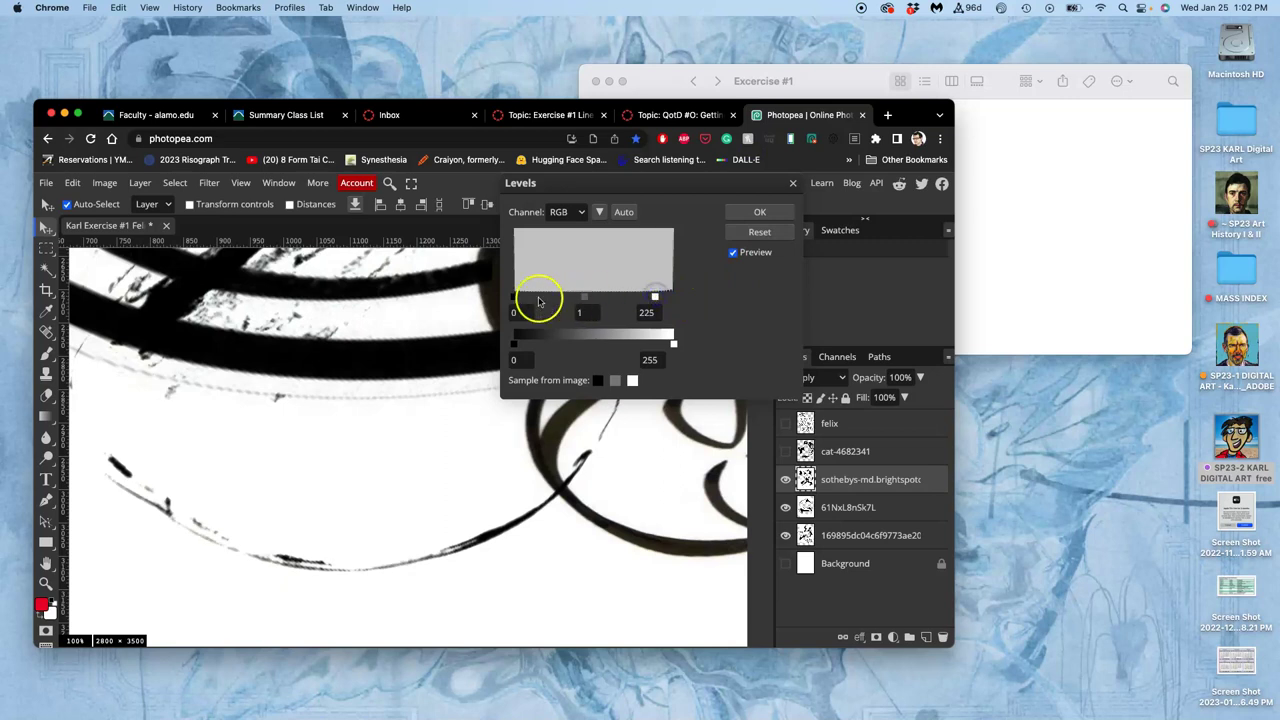
{"action": "left_click_drag", "start_coordinate": [535, 298], "coordinate": [557, 297]}
{"action": "scroll", "coordinate": [380, 365], "scroll_direction": "right", "scroll_amount": 5}
{"action": "scroll", "coordinate": [377, 365], "scroll_direction": "right", "scroll_amount": 5}
{"action": "scroll", "coordinate": [377, 365], "scroll_direction": "down", "scroll_amount": 5}
{"action": "left_click", "coordinate": [192, 437]}
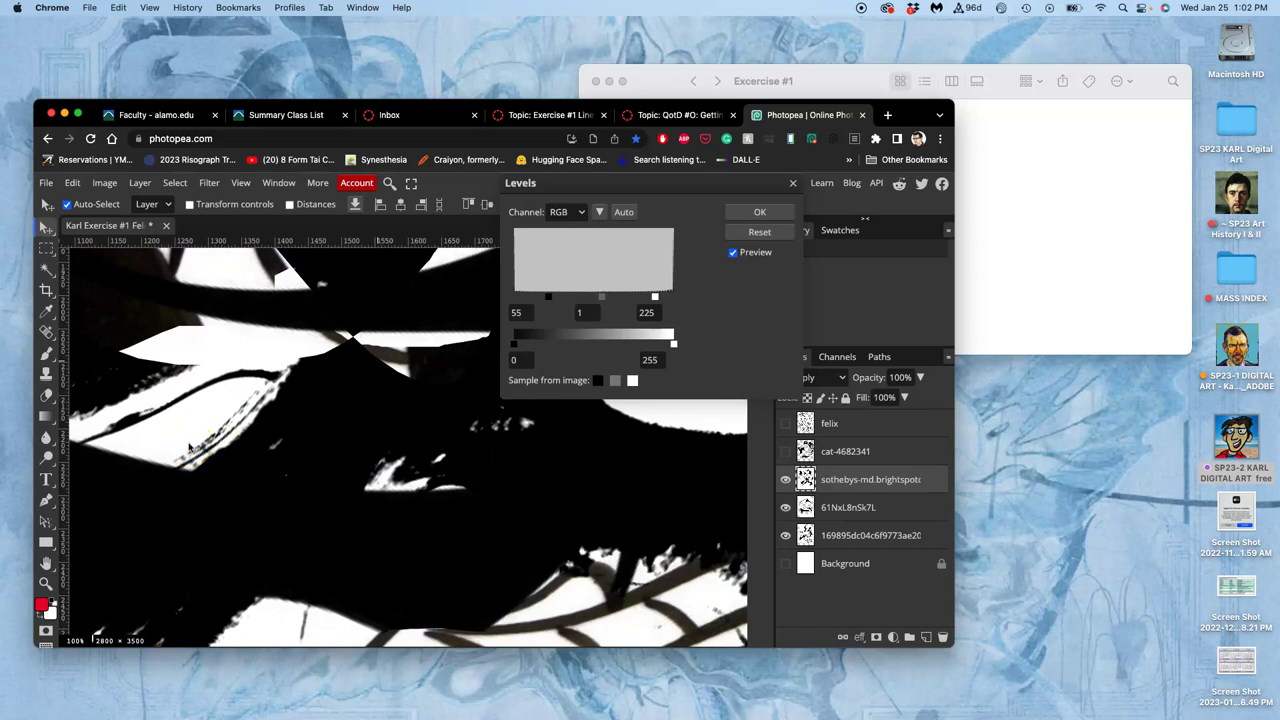
{"action": "scroll", "coordinate": [185, 436], "scroll_direction": "right", "scroll_amount": 5}
{"action": "scroll", "coordinate": [185, 436], "scroll_direction": "down", "scroll_amount": 4}
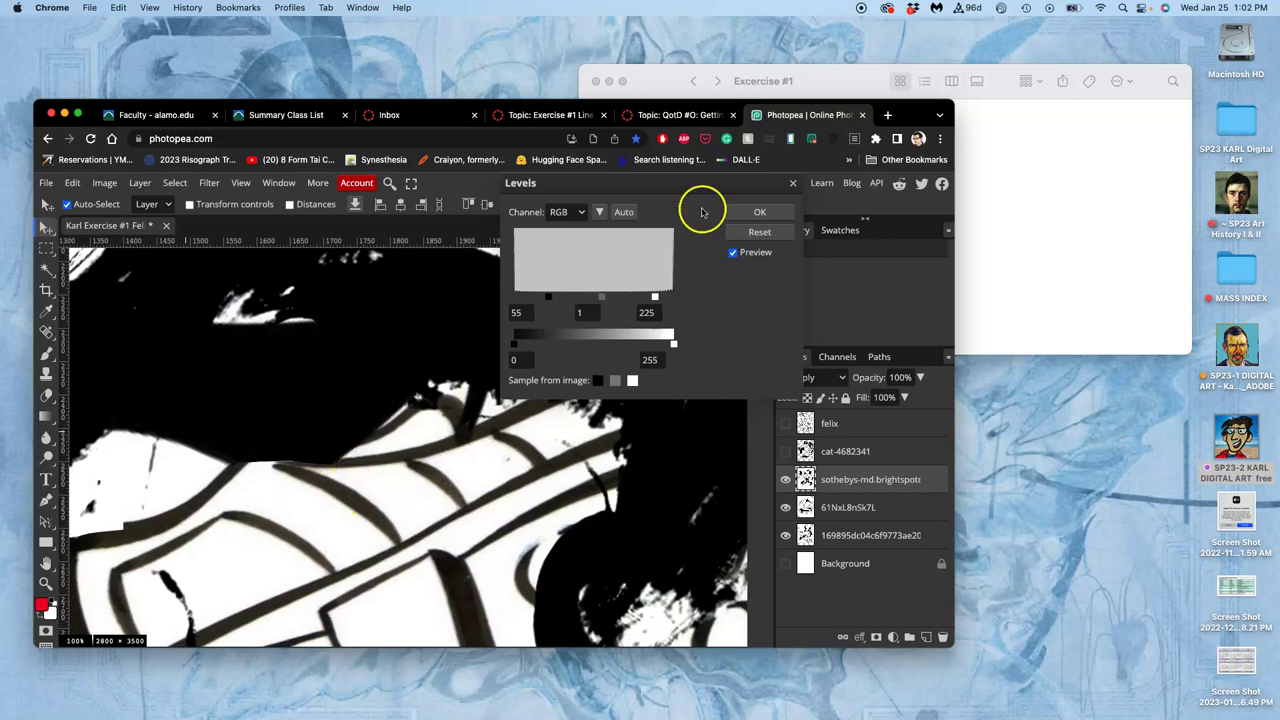
{"action": "left_click", "coordinate": [757, 213]}
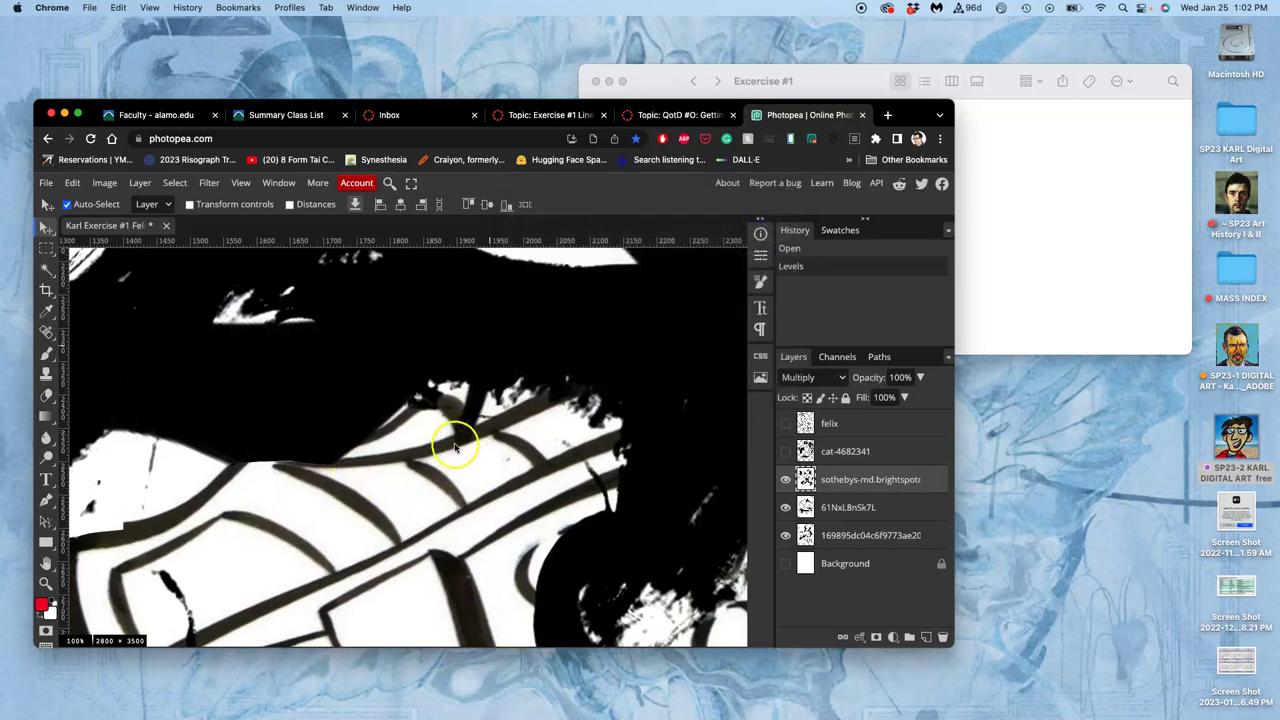
{"action": "left_click", "coordinate": [786, 508]}
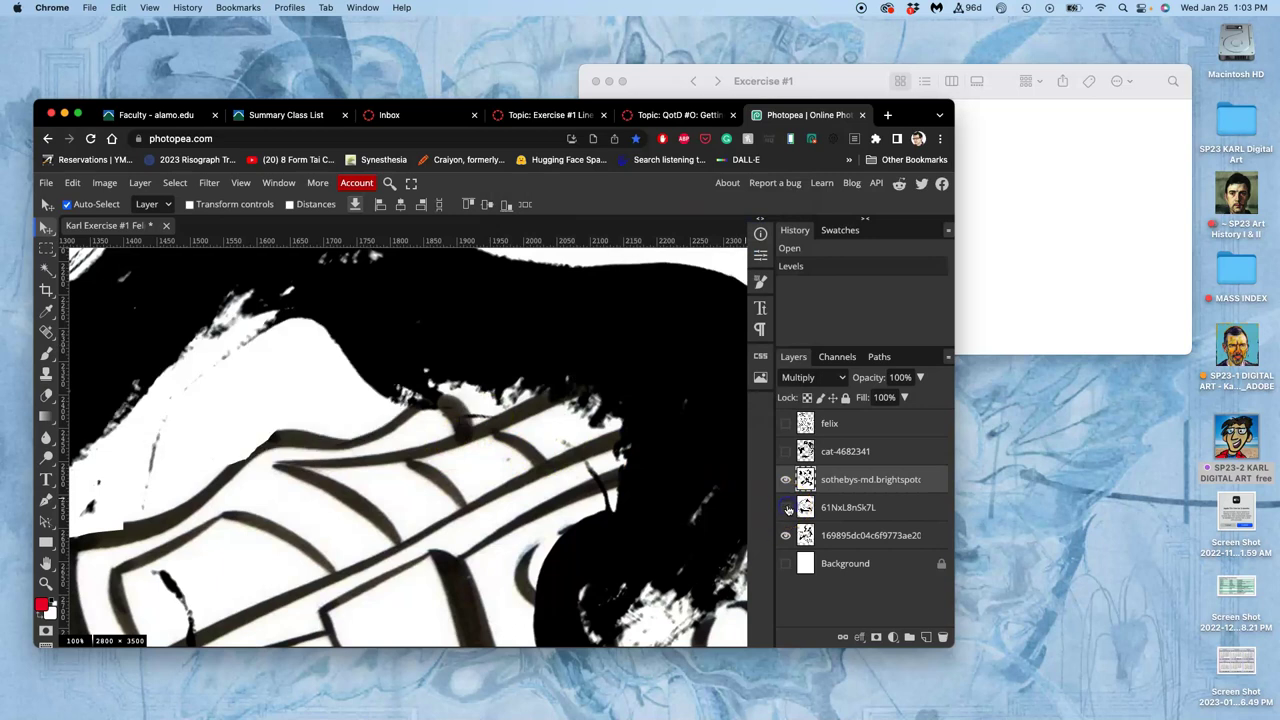
{"action": "left_click", "coordinate": [786, 508]}
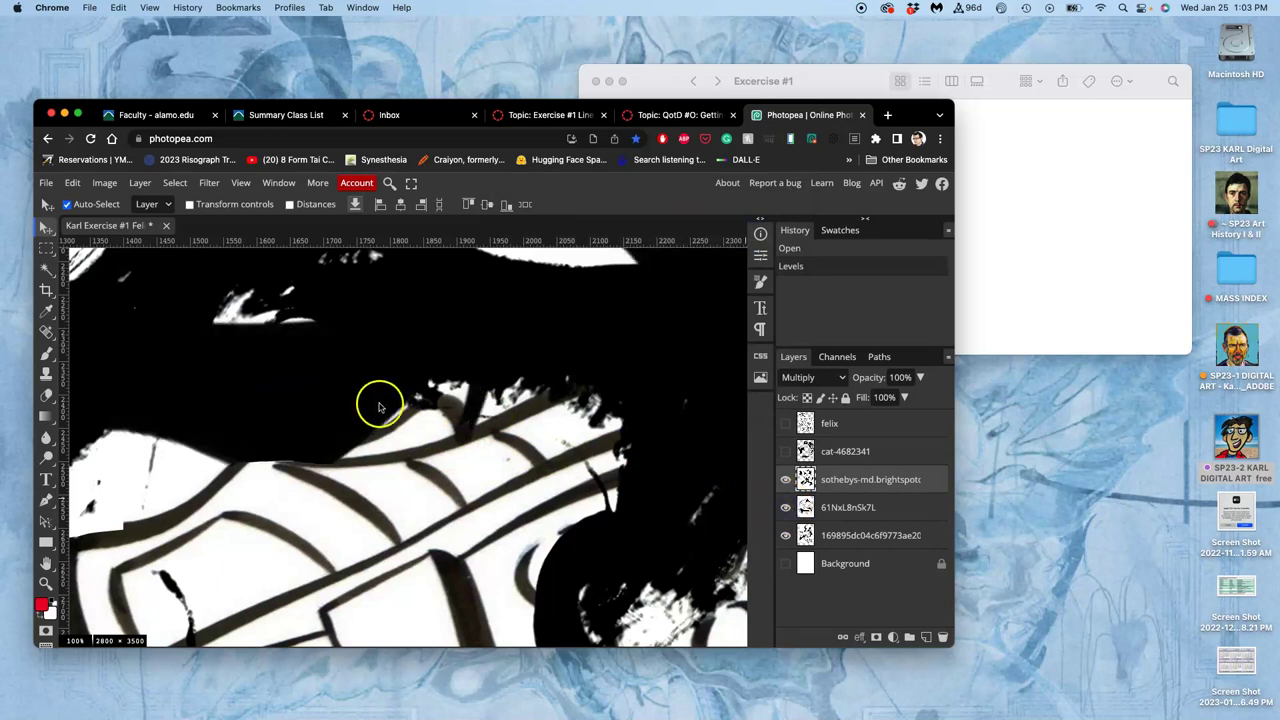
{"action": "left_click", "coordinate": [808, 508]}
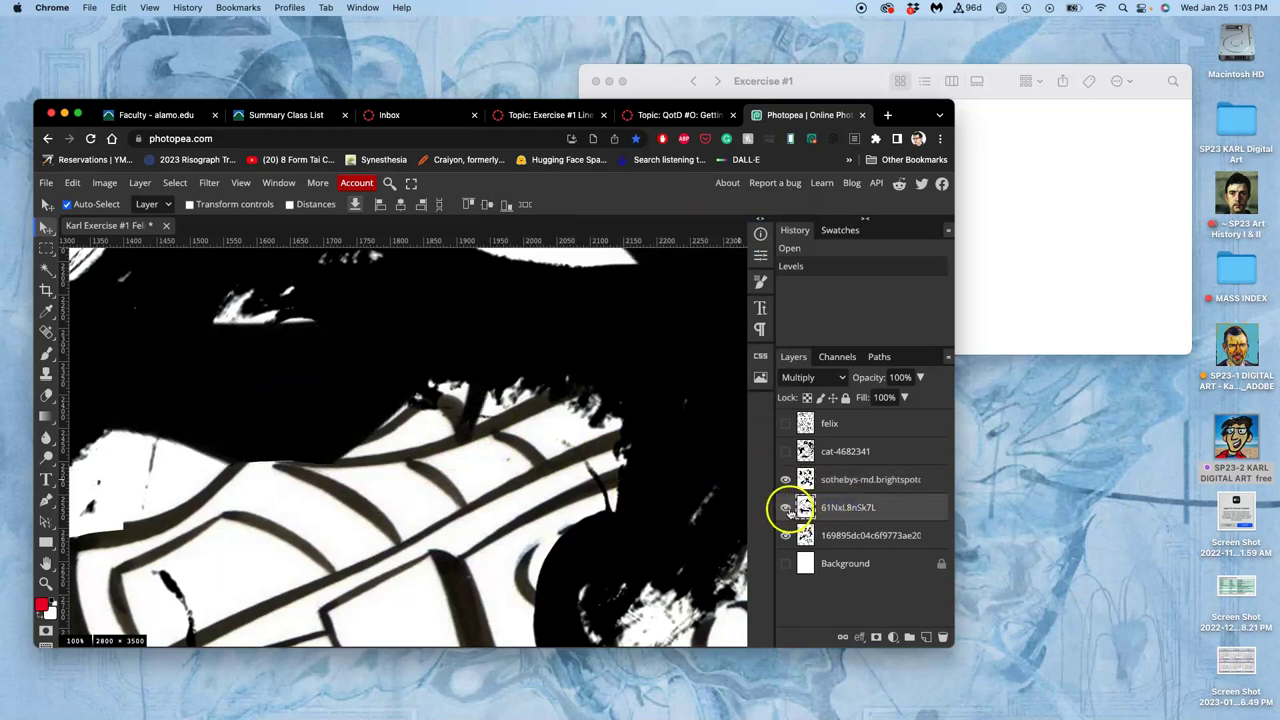
{"action": "left_click", "coordinate": [786, 508]}
{"action": "left_click", "coordinate": [786, 508]}
{"action": "left_click", "coordinate": [786, 536]}
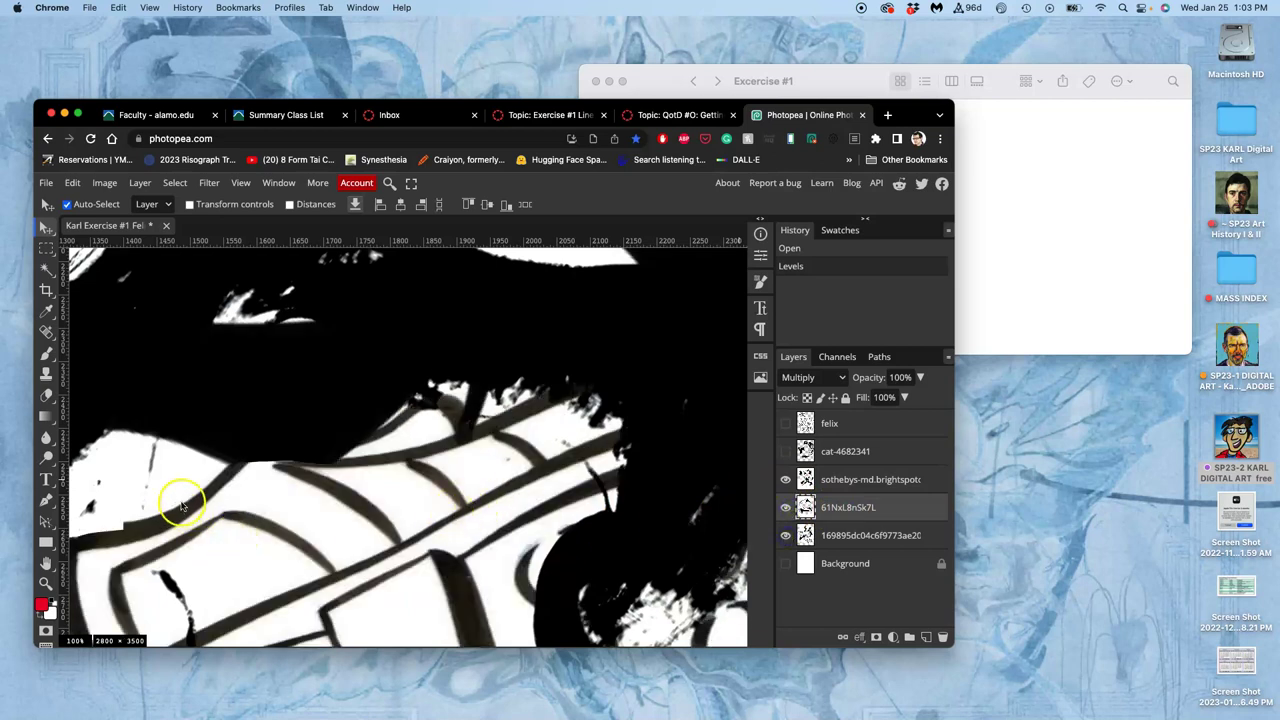
{"action": "scroll", "coordinate": [189, 514], "scroll_direction": "left", "scroll_amount": 3}
{"action": "scroll", "coordinate": [189, 514], "scroll_direction": "down", "scroll_amount": 2}
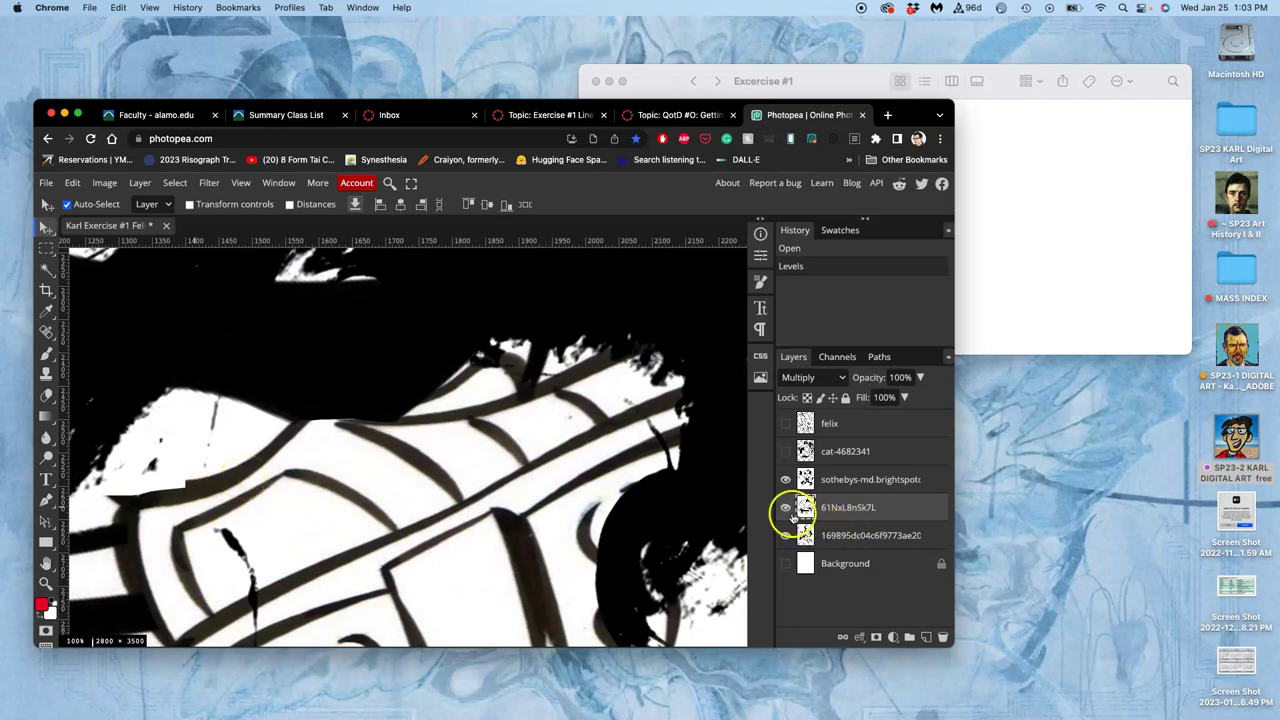
{"action": "left_click", "coordinate": [785, 507]}
{"action": "left_click", "coordinate": [785, 507]}
{"action": "left_click", "coordinate": [785, 535]}
{"action": "left_click", "coordinate": [860, 535]}
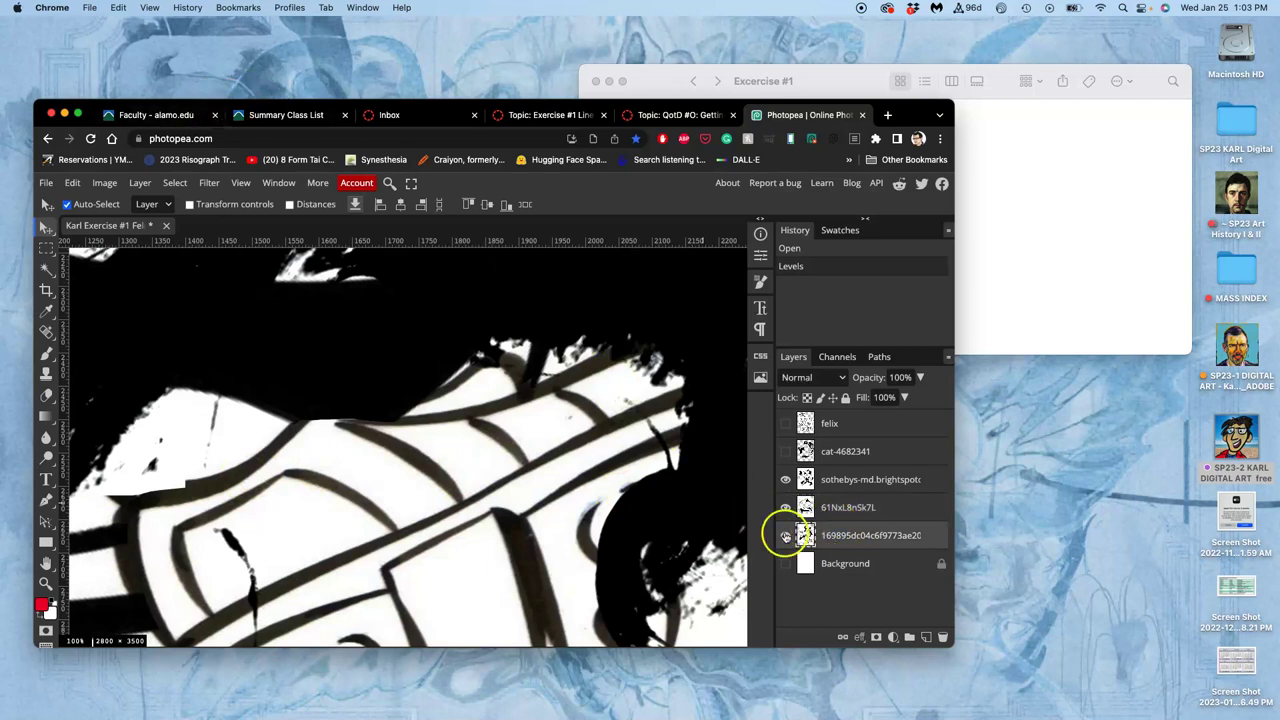
{"action": "left_click", "coordinate": [785, 535]}
{"action": "left_click", "coordinate": [785, 535]}
Step: Enlarge the browser window and apply Levels with black input 72 to the bottom 169895dc… layer
{"action": "left_click_drag", "start_coordinate": [92, 115], "coordinate": [65, 33]}
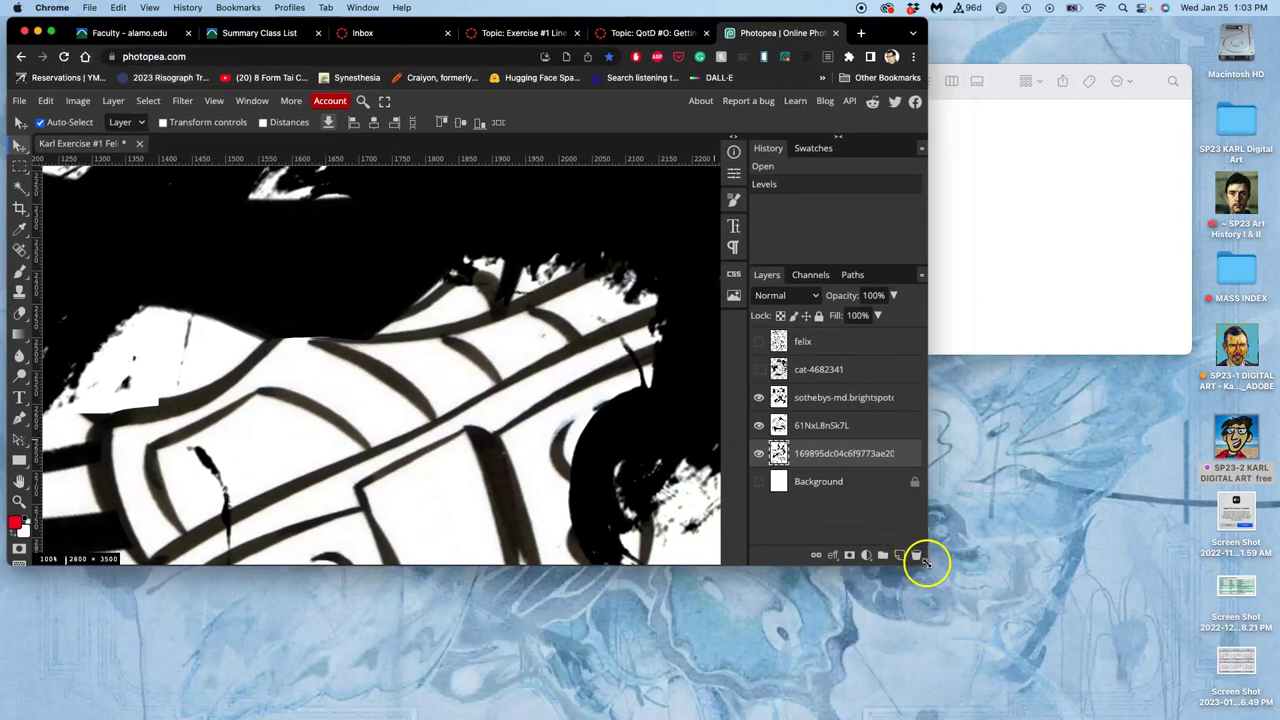
{"action": "left_click_drag", "start_coordinate": [925, 562], "coordinate": [1262, 708]}
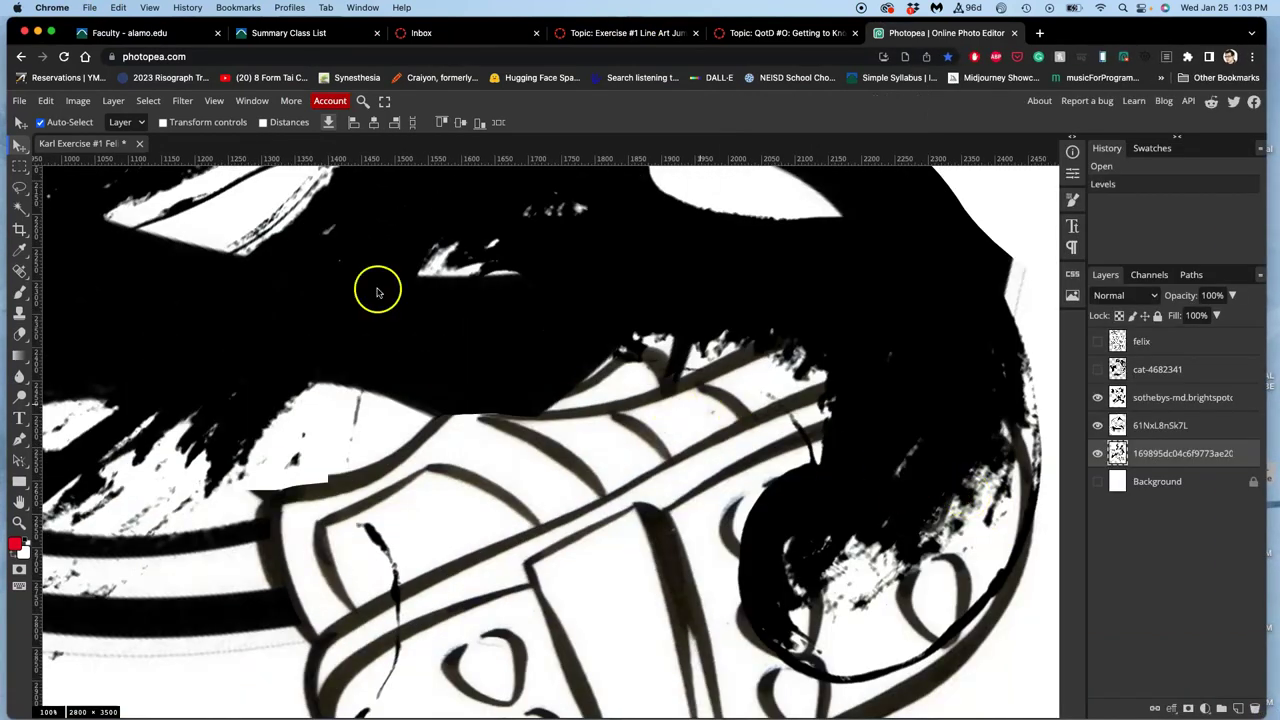
{"action": "left_click", "coordinate": [77, 101]}
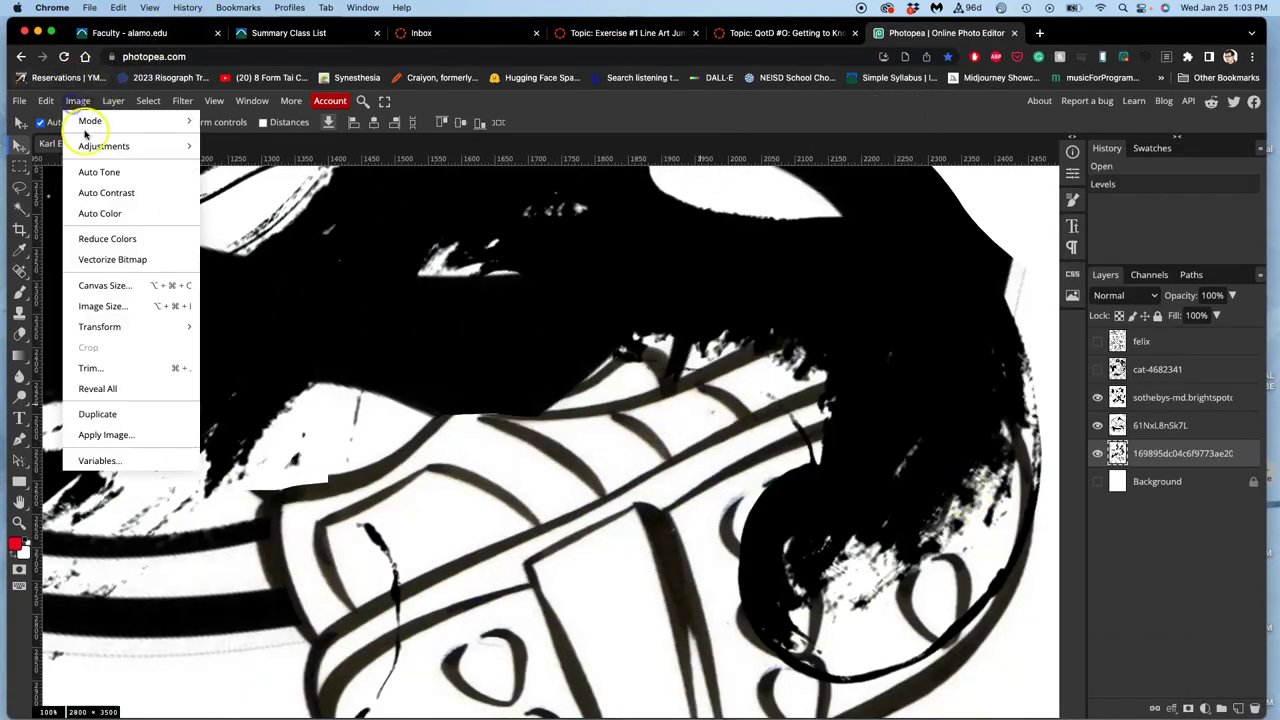
{"action": "mouse_move", "coordinate": [110, 146]}
{"action": "left_click", "coordinate": [268, 167]}
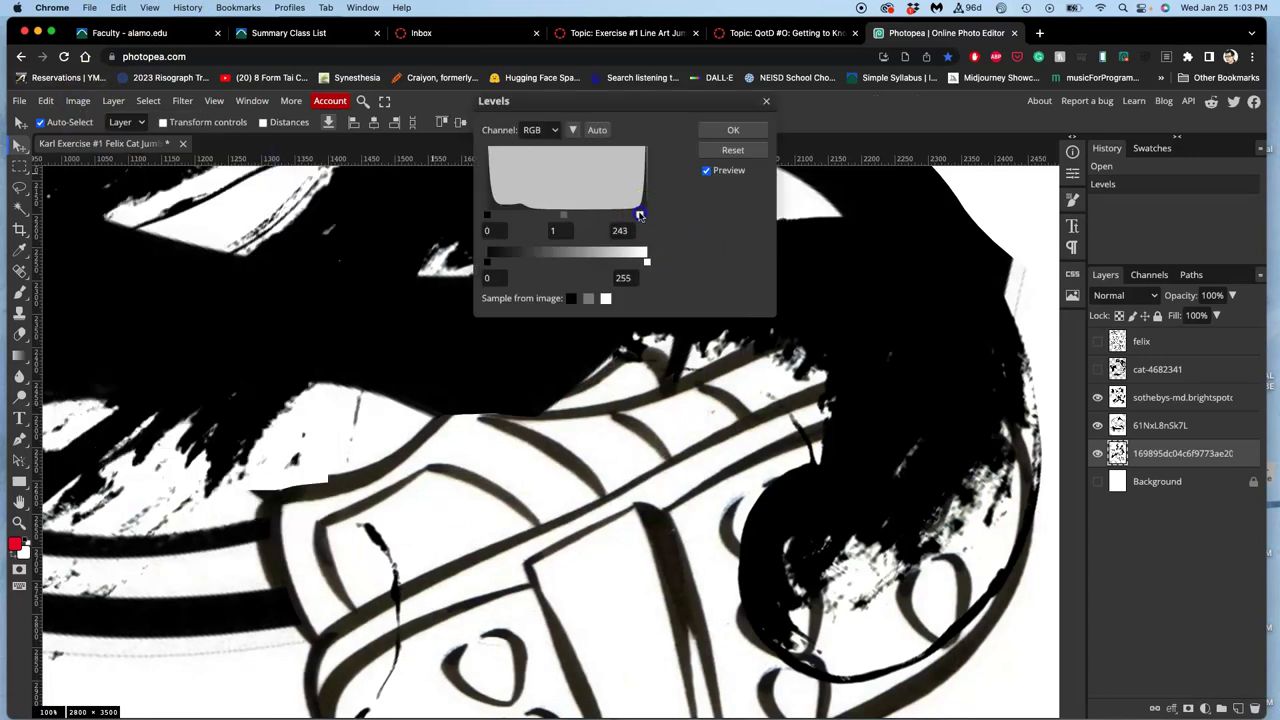
{"action": "left_click_drag", "start_coordinate": [487, 215], "coordinate": [528, 220]}
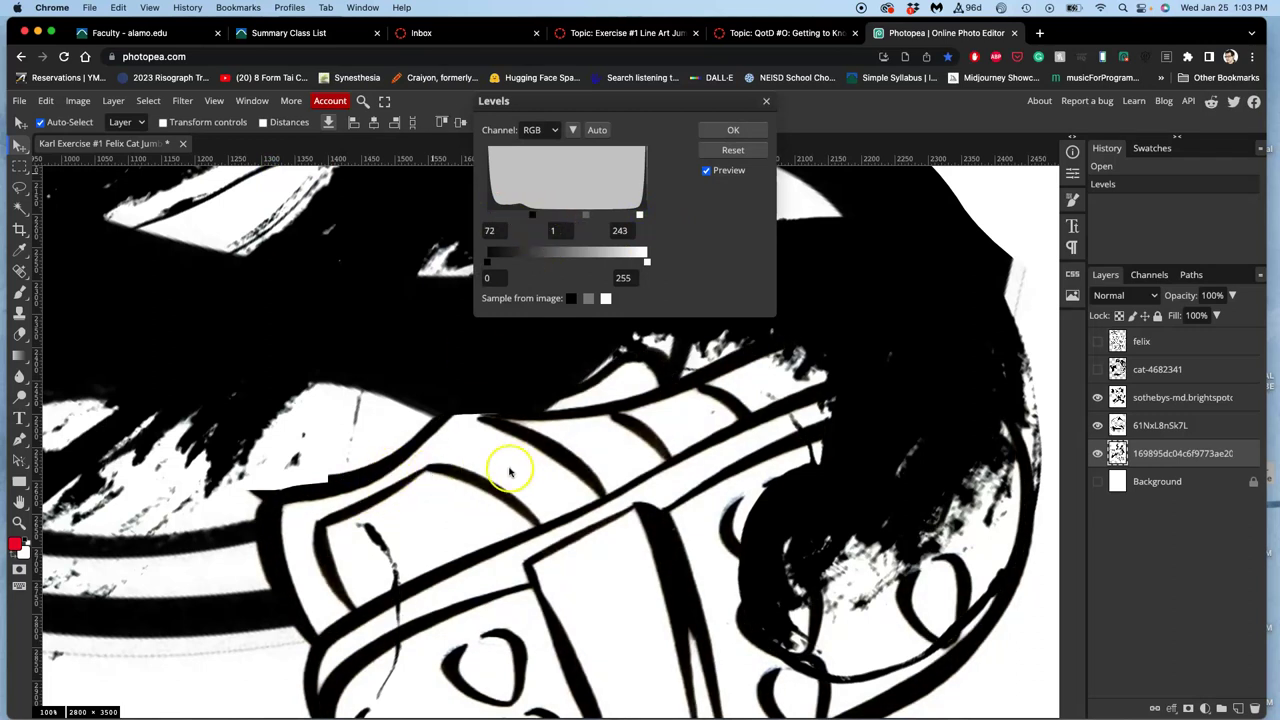
{"action": "left_click", "coordinate": [734, 132]}
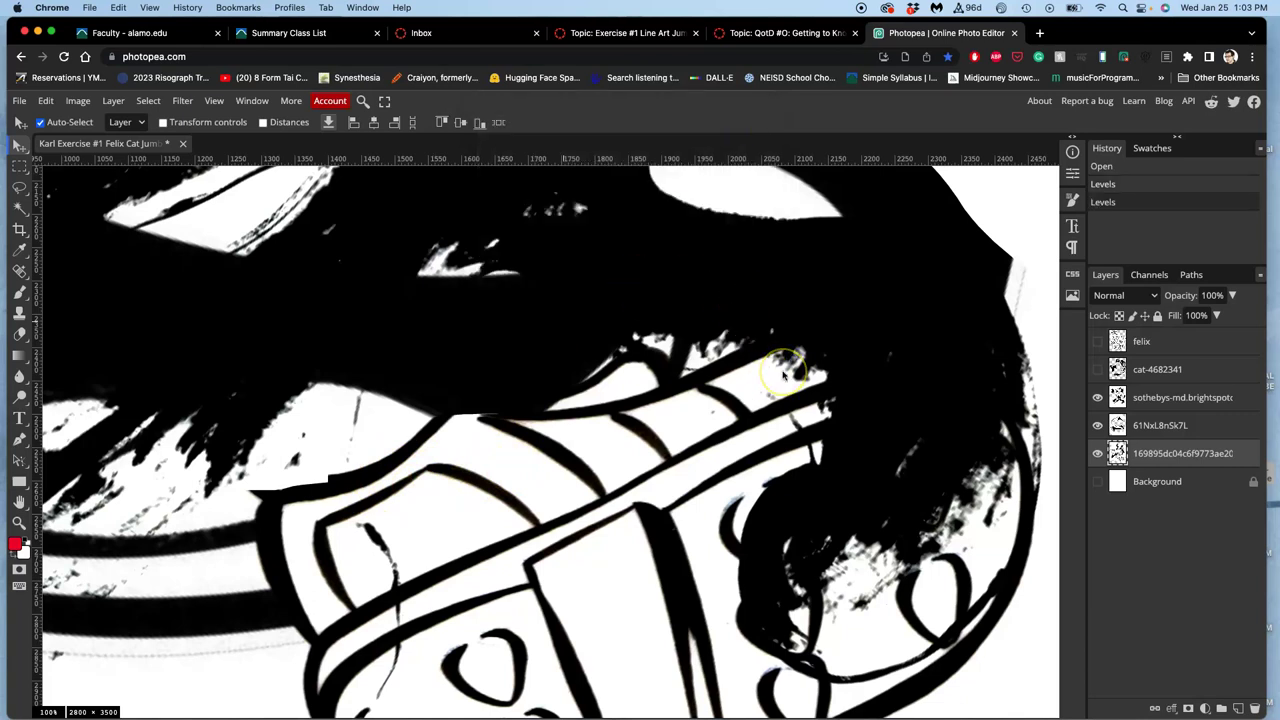
Step: Select the sothebys layer, zoom in, and pan across the collage's line art
{"action": "key", "text": "super+0"}
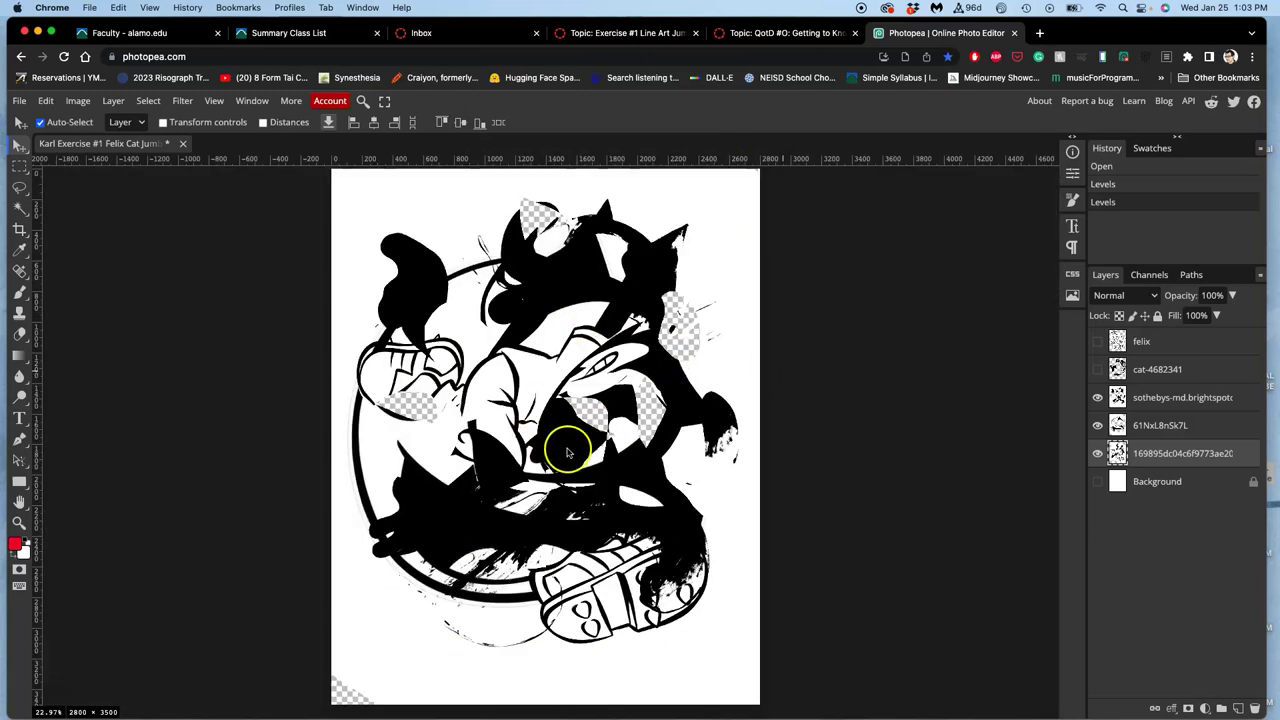
{"action": "scroll", "coordinate": [566, 454], "scroll_direction": "up", "scroll_amount": 10}
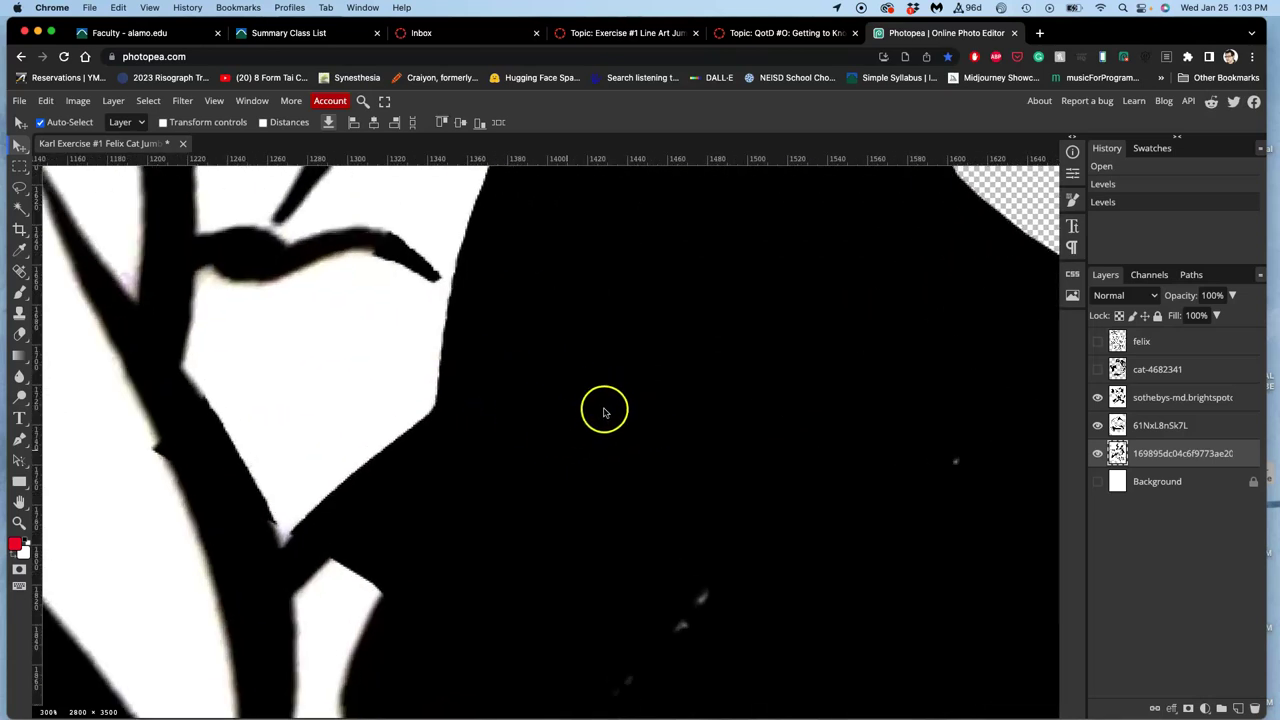
{"action": "left_click_drag", "start_coordinate": [583, 391], "coordinate": [673, 447]}
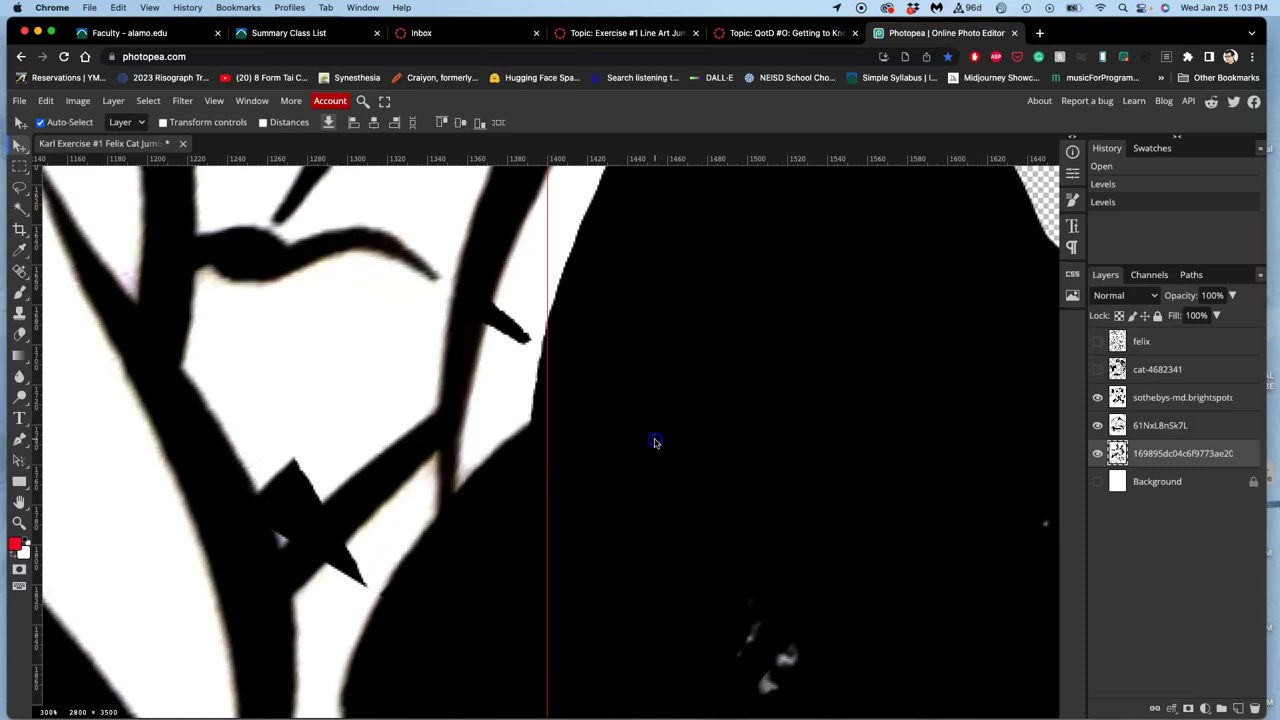
{"action": "left_click", "coordinate": [628, 441]}
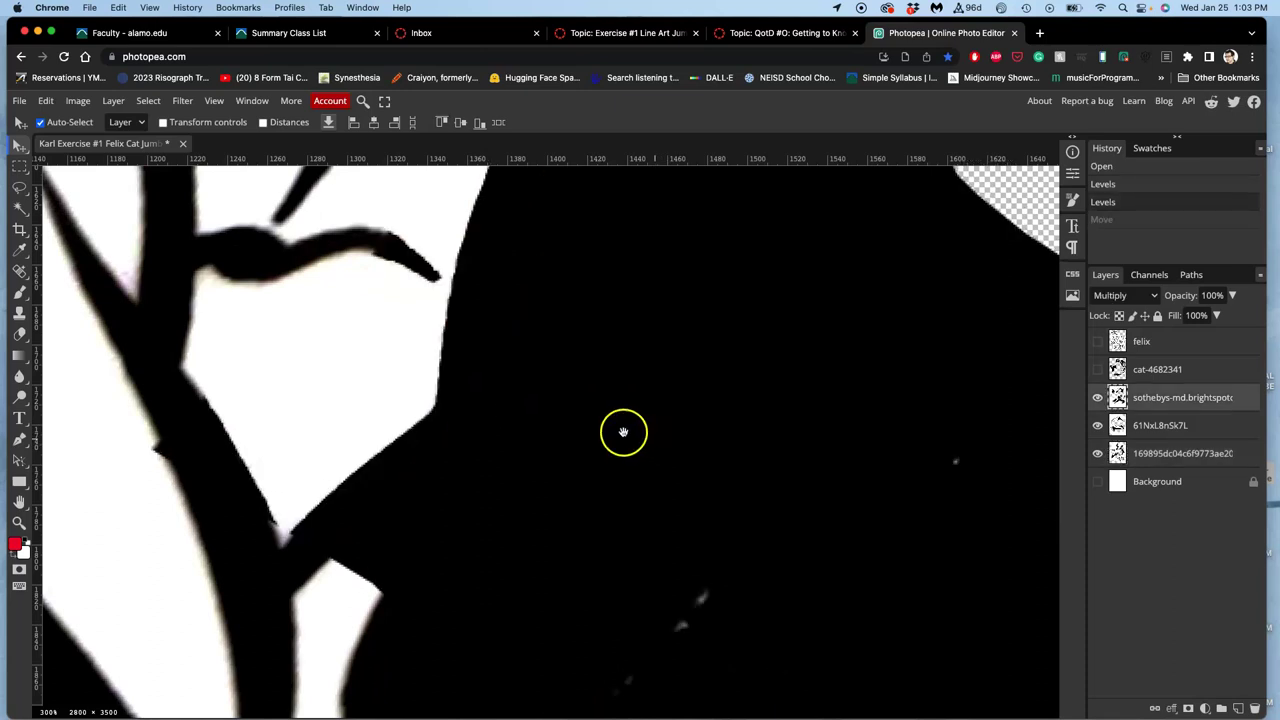
{"action": "left_click_drag", "start_coordinate": [557, 383], "coordinate": [700, 505]}
{"action": "left_click_drag", "start_coordinate": [709, 420], "coordinate": [835, 534]}
{"action": "left_click_drag", "start_coordinate": [646, 431], "coordinate": [954, 304]}
{"action": "left_click_drag", "start_coordinate": [651, 463], "coordinate": [763, 389]}
{"action": "left_click_drag", "start_coordinate": [526, 438], "coordinate": [474, 382]}
{"action": "scroll", "coordinate": [474, 382], "scroll_direction": "right", "scroll_amount": 5}
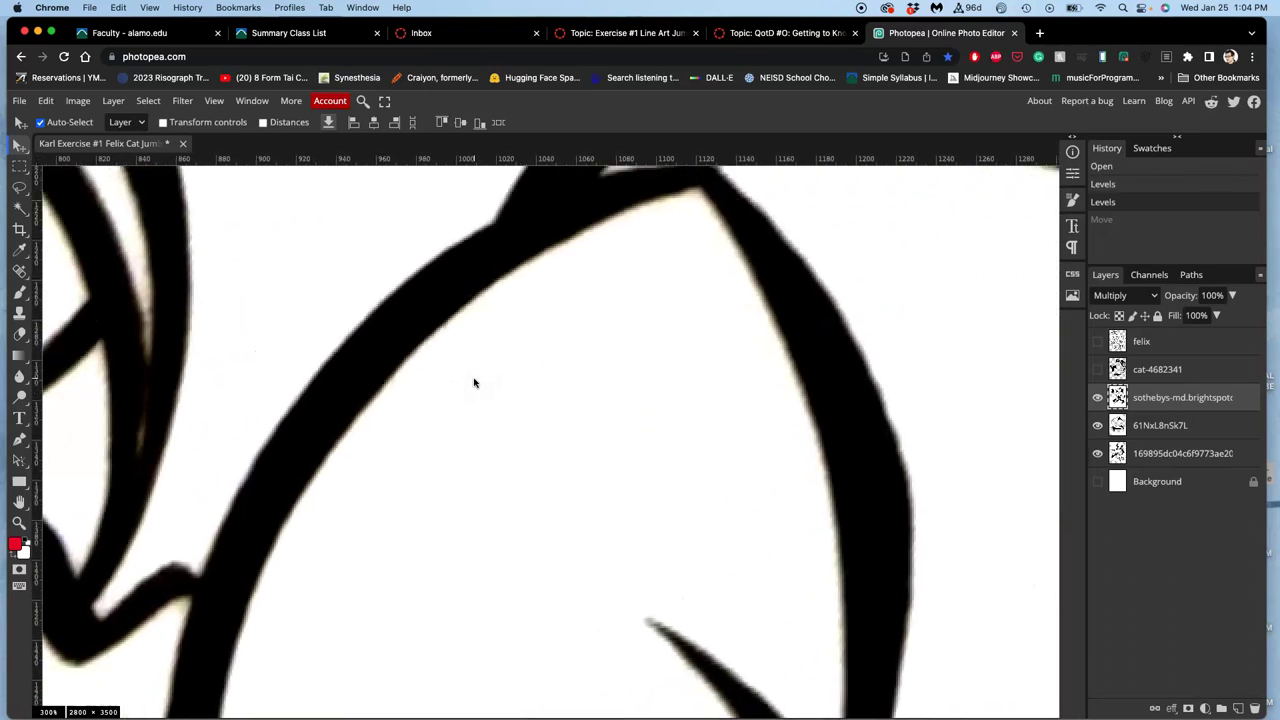
{"action": "scroll", "coordinate": [474, 382], "scroll_direction": "right", "scroll_amount": 3}
{"action": "scroll", "coordinate": [474, 382], "scroll_direction": "down", "scroll_amount": 2}
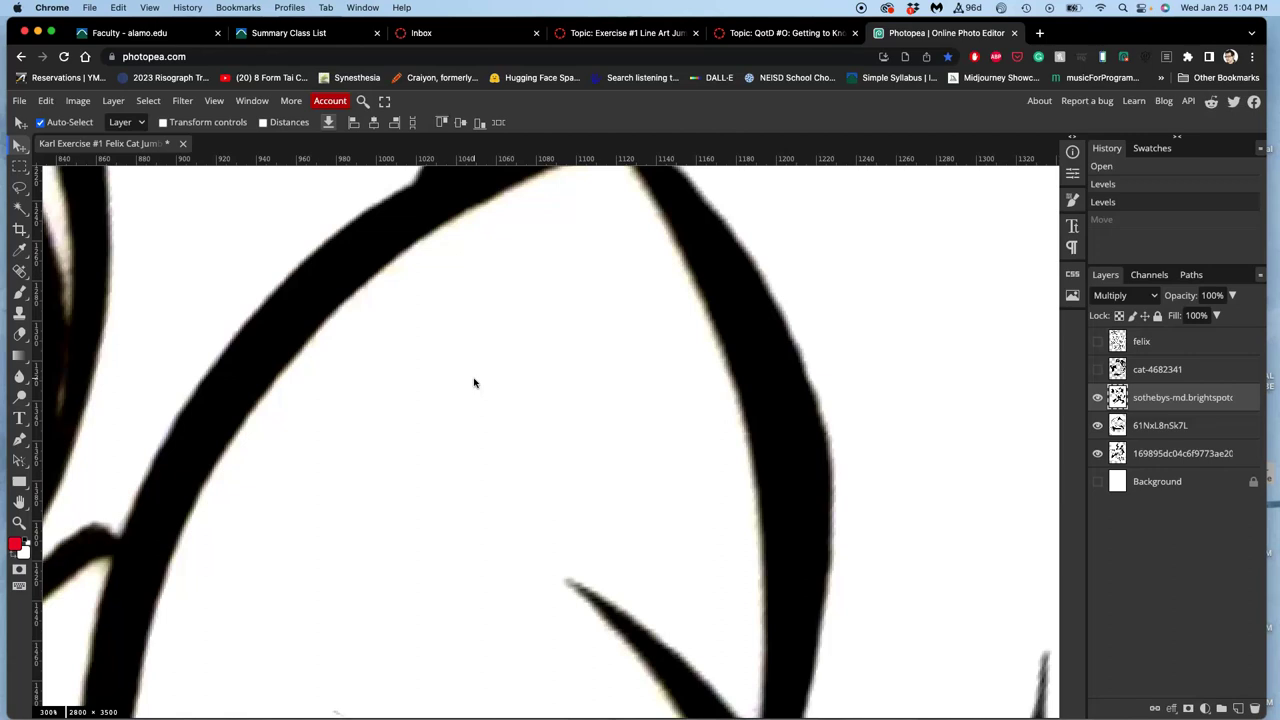
Step: Show the cat-4682341 layer at 200% zoom and toggle it off to compare
{"action": "key", "text": "super+0"}
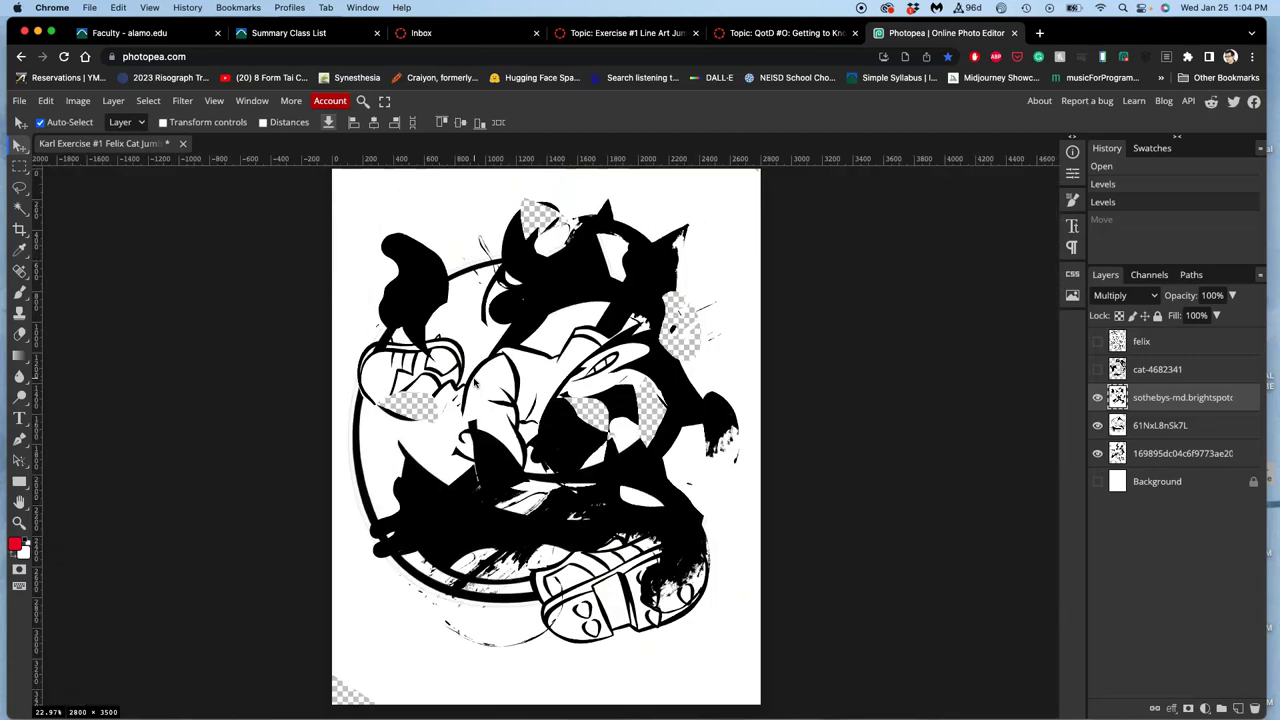
{"action": "left_click", "coordinate": [1098, 370]}
{"action": "key", "text": "super+plus"}
{"action": "key", "text": "super+plus"}
{"action": "key", "text": "super+plus"}
{"action": "key", "text": "super+plus"}
{"action": "left_click", "coordinate": [669, 332]}
{"action": "scroll", "coordinate": [669, 332], "scroll_direction": "left", "scroll_amount": 10}
{"action": "scroll", "coordinate": [338, 261], "scroll_direction": "left", "scroll_amount": 3}
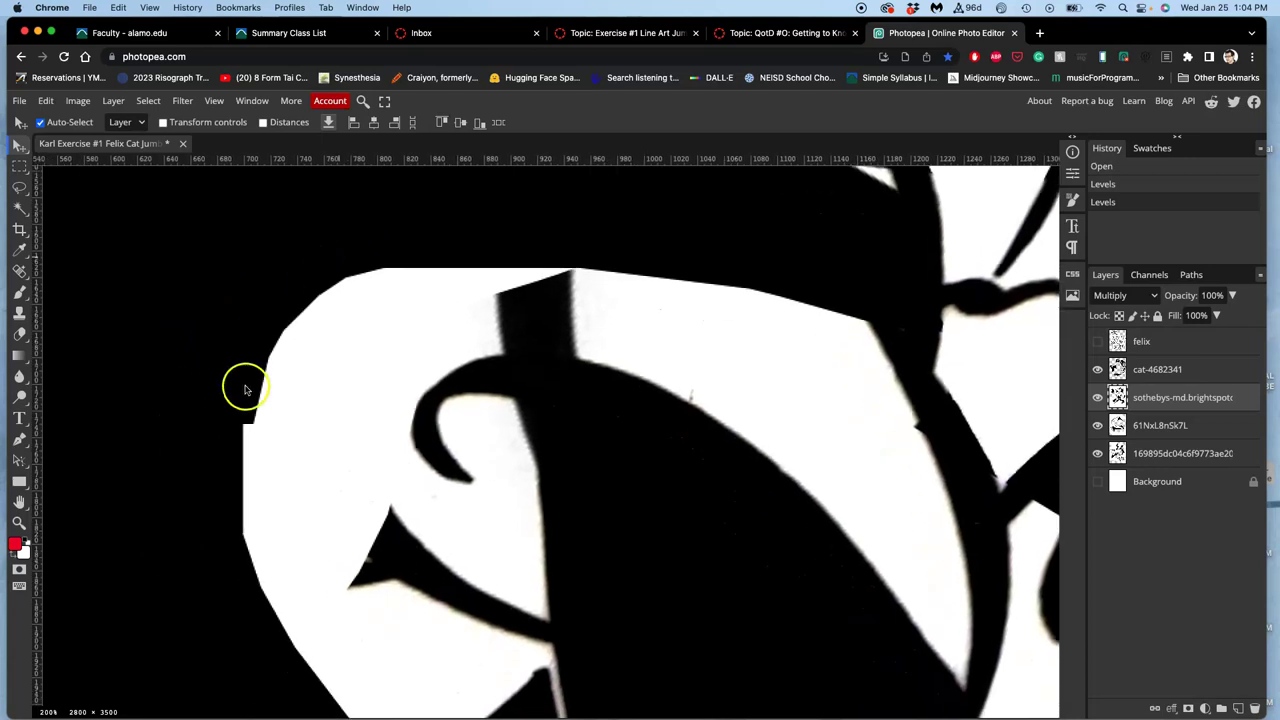
{"action": "left_click", "coordinate": [1097, 372]}
Step: Show the cat-4682341 layer and lasso the black area beside the ear
{"action": "left_click", "coordinate": [1097, 372]}
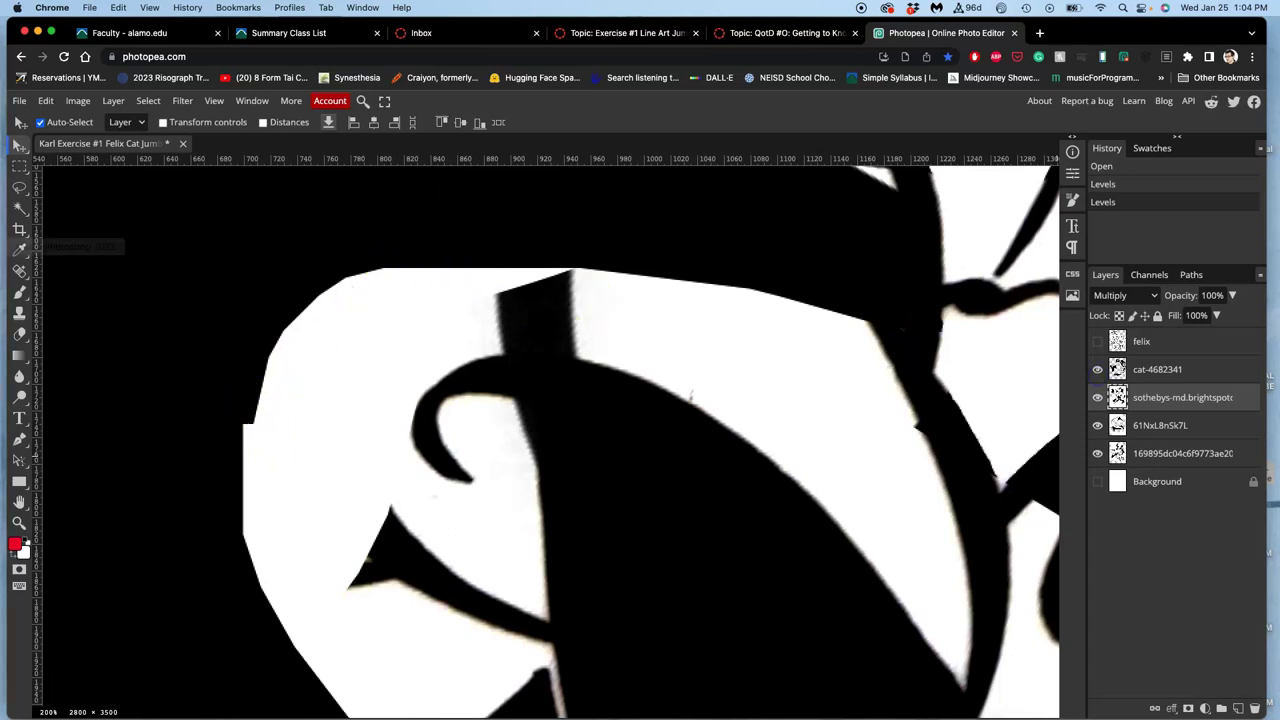
{"action": "left_click", "coordinate": [19, 187]}
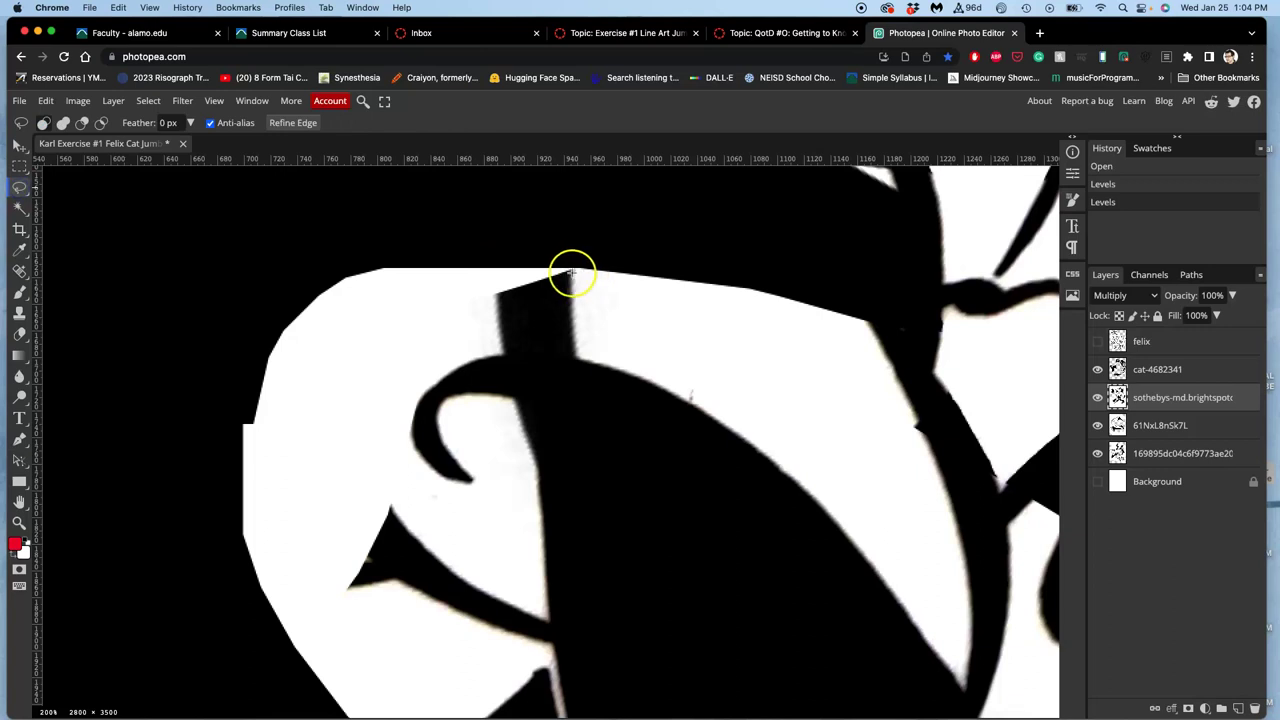
{"action": "left_click_drag", "start_coordinate": [591, 269], "coordinate": [557, 263]}
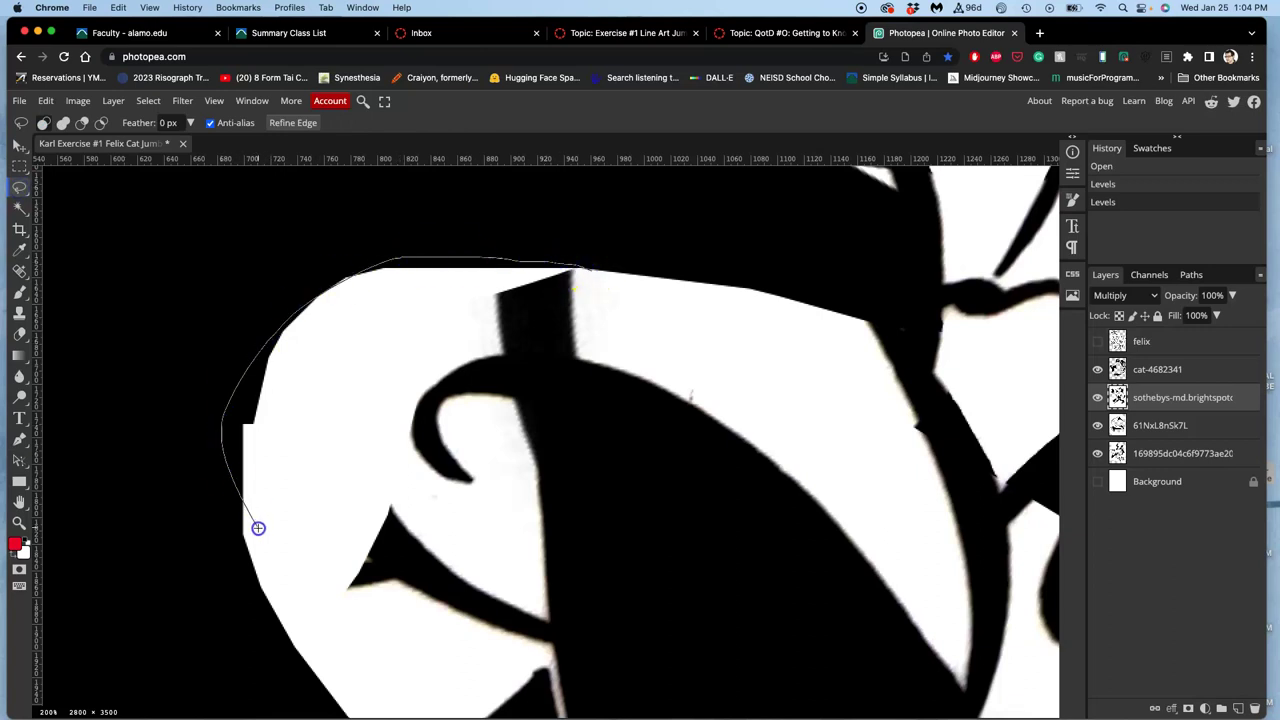
{"action": "mouse_move", "coordinate": [256, 514]}
{"action": "left_mouse_down"}
{"action": "mouse_move", "coordinate": [246, 434]}
{"action": "mouse_move", "coordinate": [229, 426]}
{"action": "left_mouse_up"}
{"action": "mouse_move", "coordinate": [285, 593]}
{"action": "left_mouse_down"}
{"action": "mouse_move", "coordinate": [376, 563]}
{"action": "mouse_move", "coordinate": [514, 466]}
{"action": "mouse_move", "coordinate": [566, 314]}
{"action": "left_mouse_up"}
Step: Delete the lassoed area from the cat-4682341 layer instead of the wrong layer, then deselect
{"action": "key", "text": "BackSpace"}
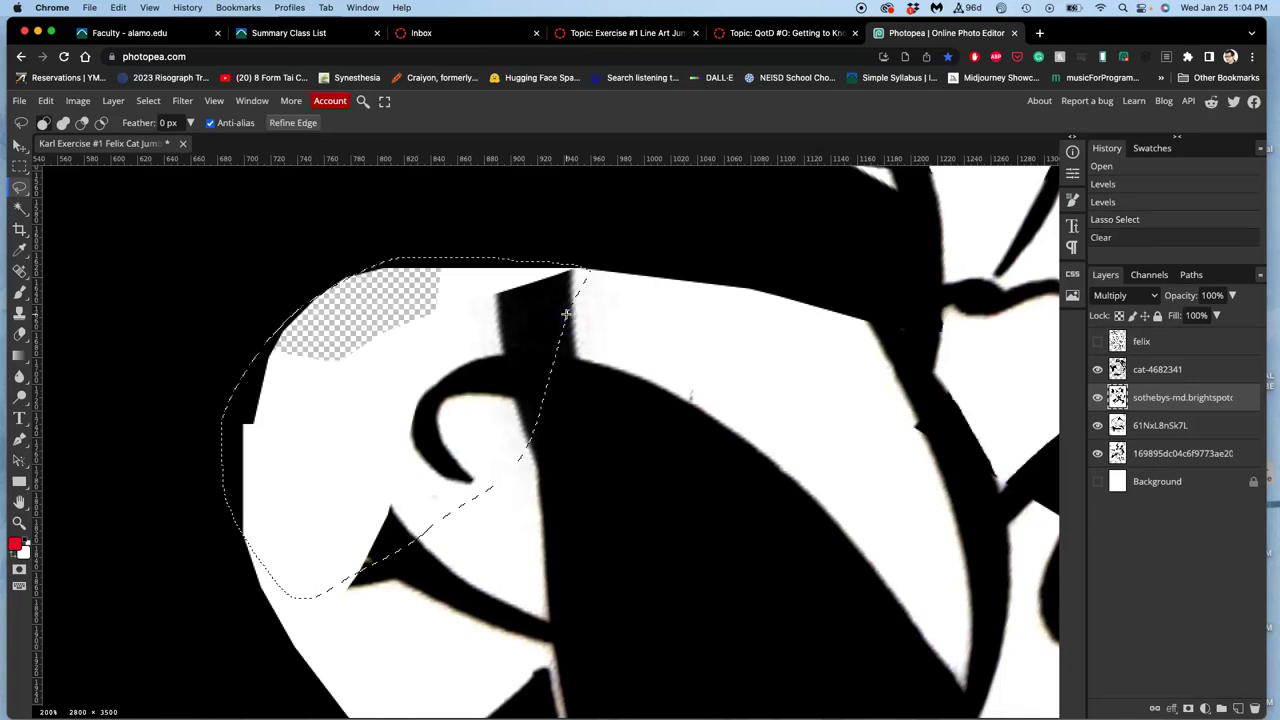
{"action": "key", "text": "super+z"}
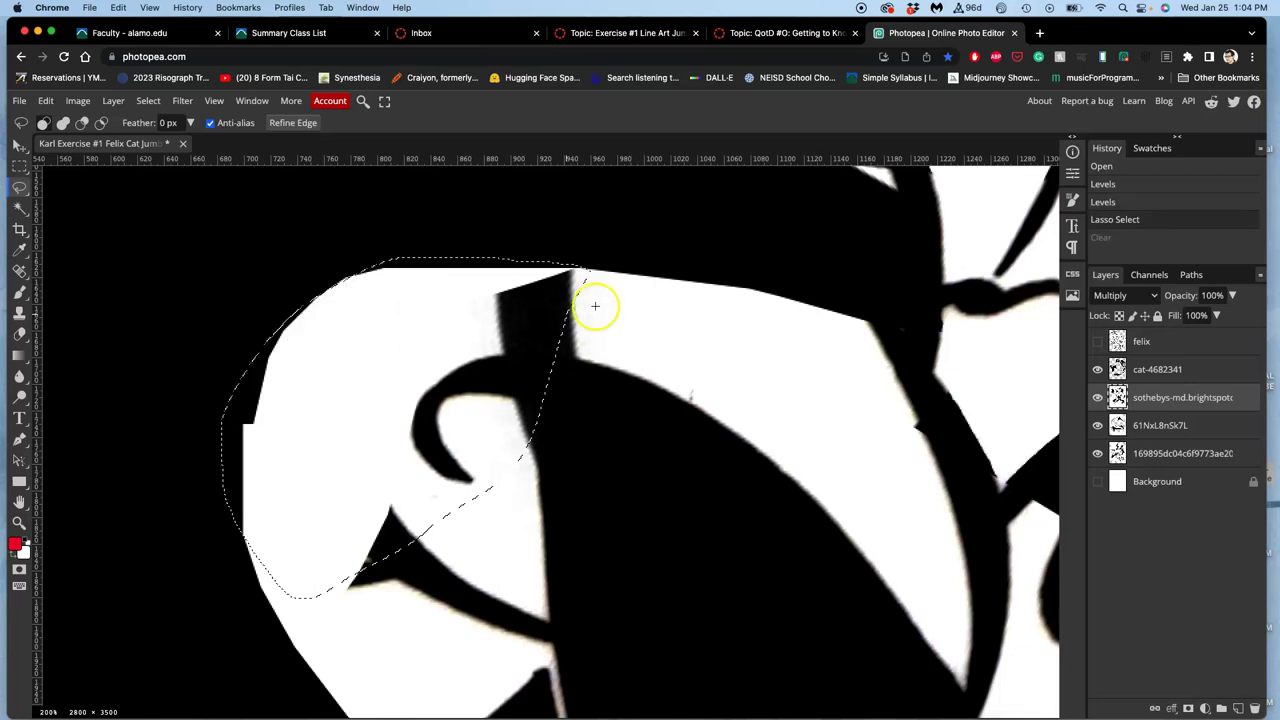
{"action": "left_click", "coordinate": [1150, 369]}
{"action": "key", "text": "BackSpace"}
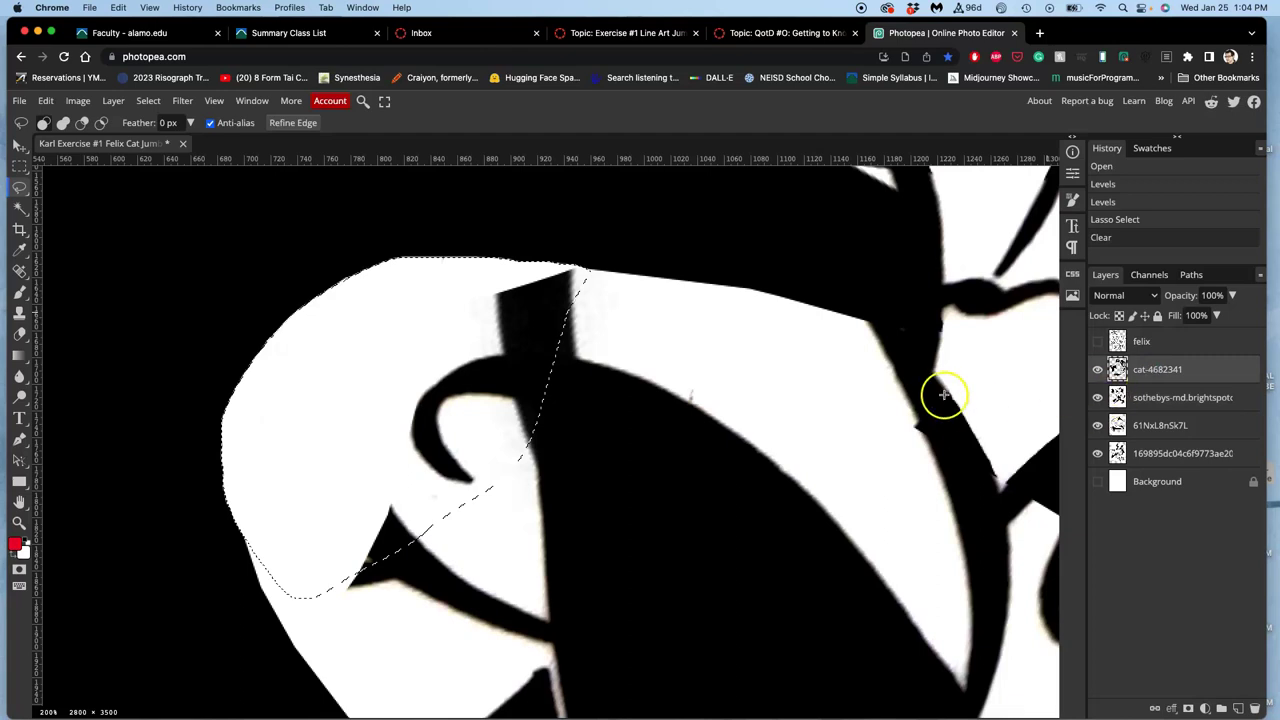
{"action": "left_click", "coordinate": [933, 457]}
Step: Undo the deselect and the cat-layer clear, then drop the selection
{"action": "scroll", "coordinate": [910, 460], "scroll_direction": "down", "scroll_amount": 4}
{"action": "scroll", "coordinate": [910, 460], "scroll_direction": "down", "scroll_amount": 1}
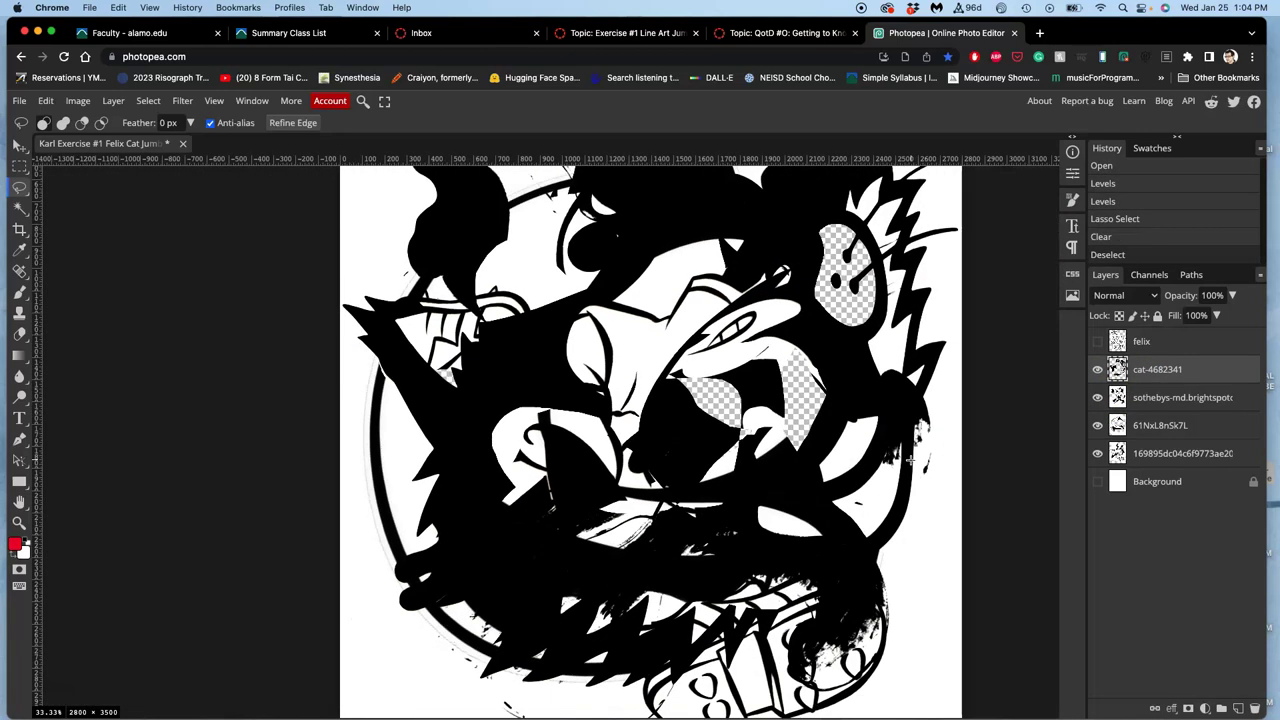
{"action": "scroll", "coordinate": [910, 460], "scroll_direction": "right", "scroll_amount": 5}
{"action": "scroll", "coordinate": [910, 460], "scroll_direction": "up", "scroll_amount": 3}
{"action": "key", "text": "super+z"}
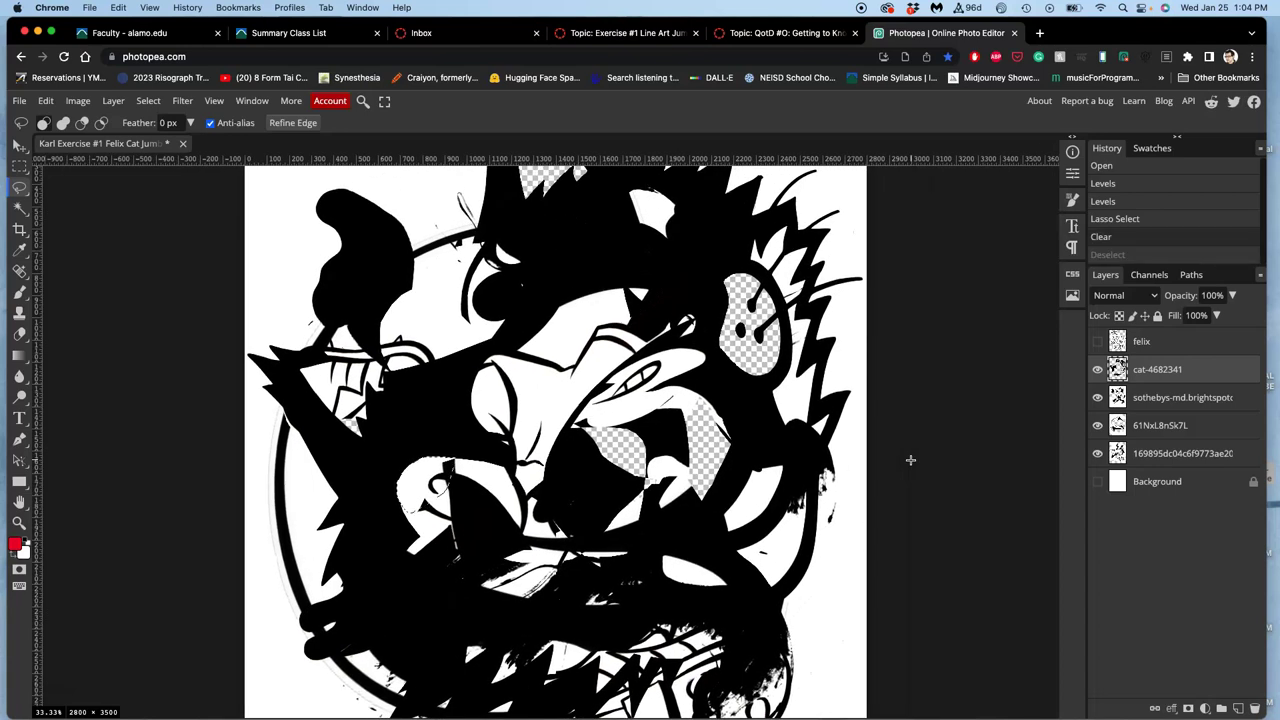
{"action": "key", "text": "super+z"}
{"action": "key", "text": "super+d"}
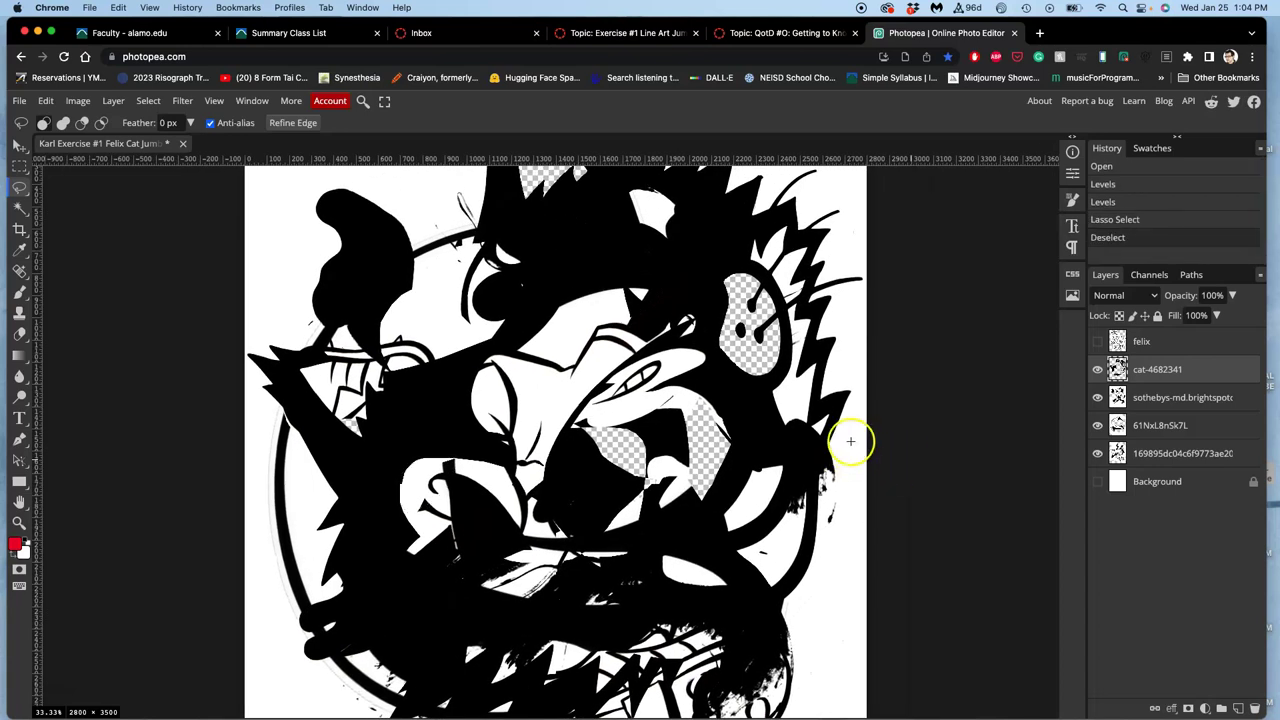
Step: Show the felix layer and zoom to 50% on the collage's upper-left black shape
{"action": "scroll", "coordinate": [830, 420], "scroll_direction": "left", "scroll_amount": 3}
{"action": "left_click", "coordinate": [1098, 342]}
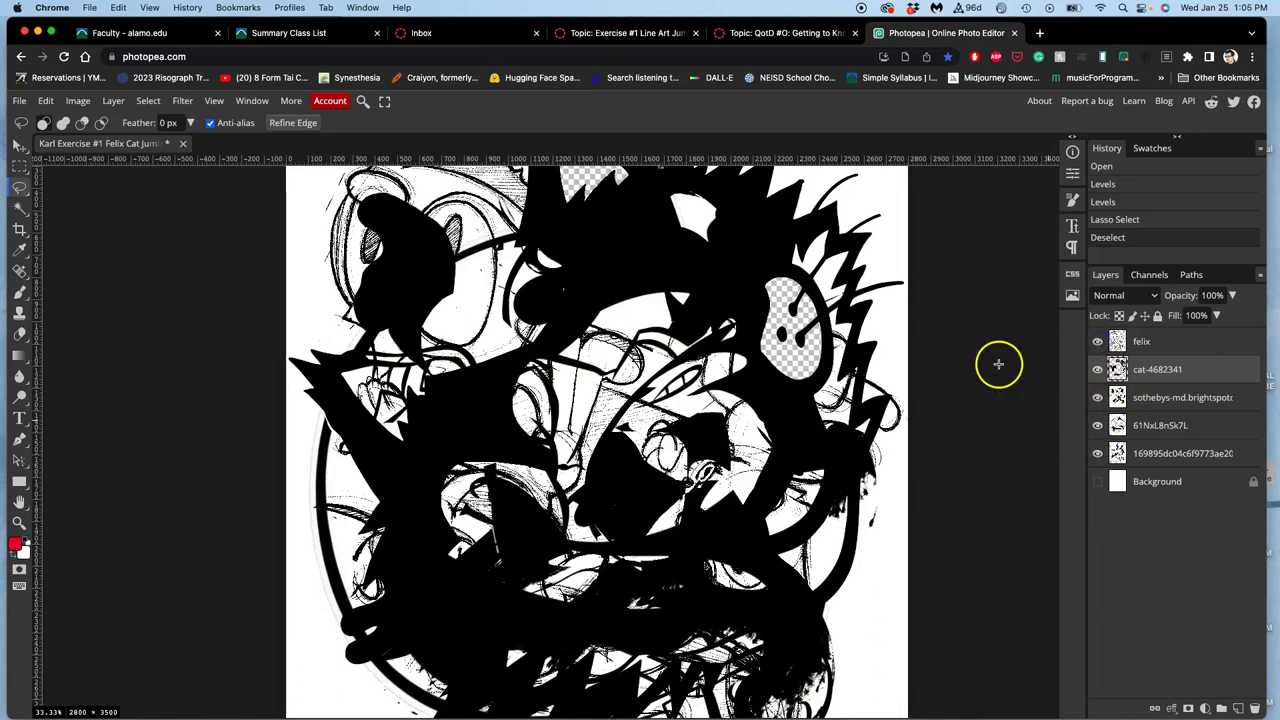
{"action": "scroll", "coordinate": [795, 384], "scroll_direction": "right", "scroll_amount": 1}
{"action": "key", "text": "super+minus"}
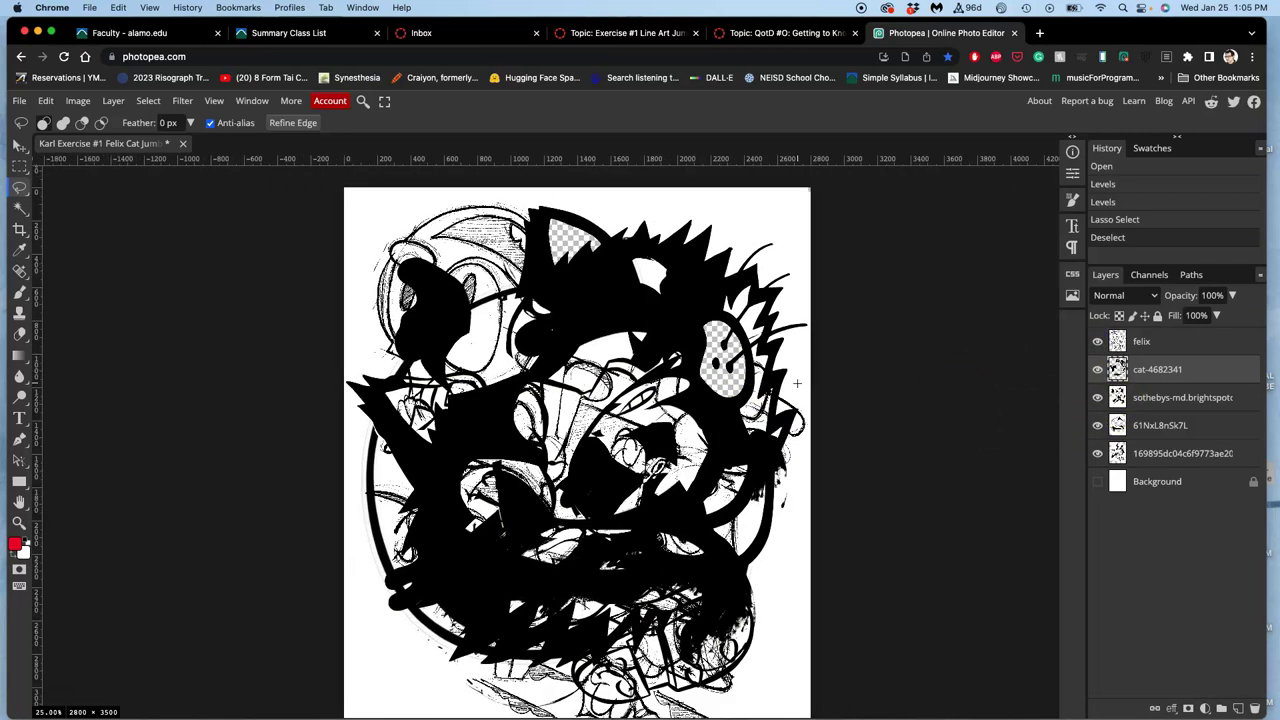
{"action": "scroll", "coordinate": [663, 357], "scroll_direction": "down", "scroll_amount": 2}
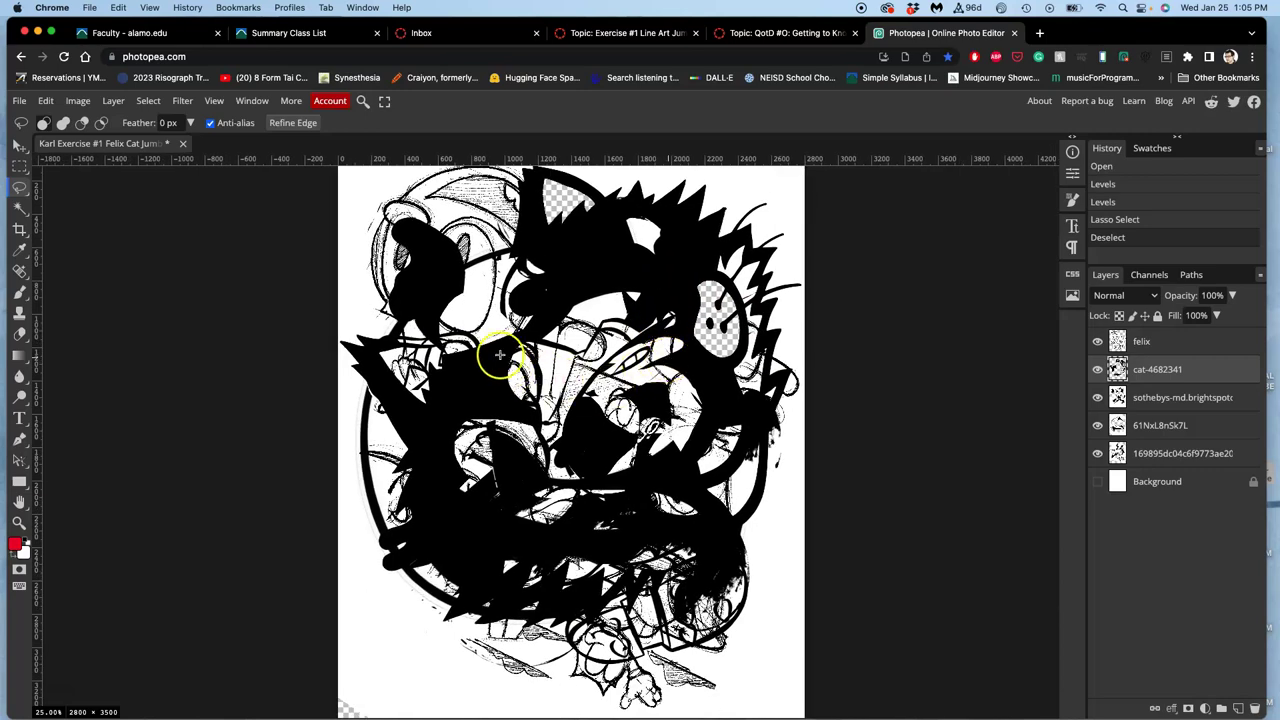
{"action": "scroll", "coordinate": [466, 354], "scroll_direction": "up", "scroll_amount": 10}
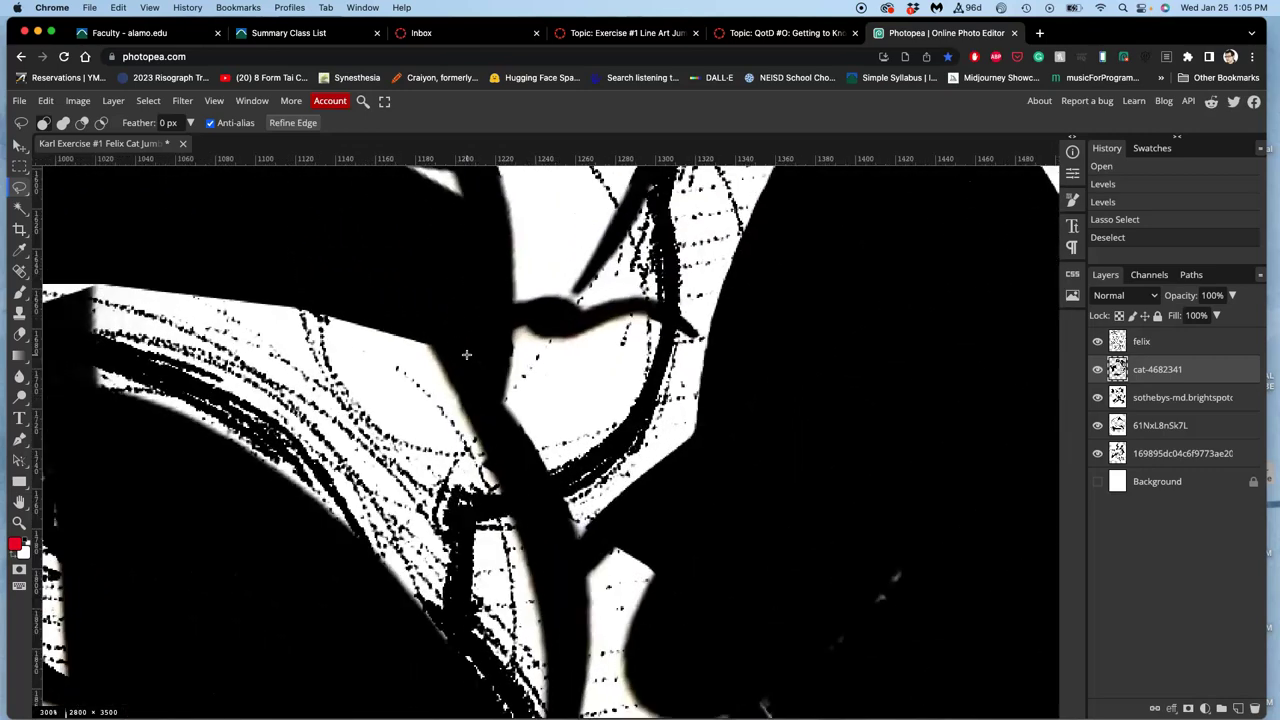
{"action": "scroll", "coordinate": [466, 354], "scroll_direction": "left", "scroll_amount": 5}
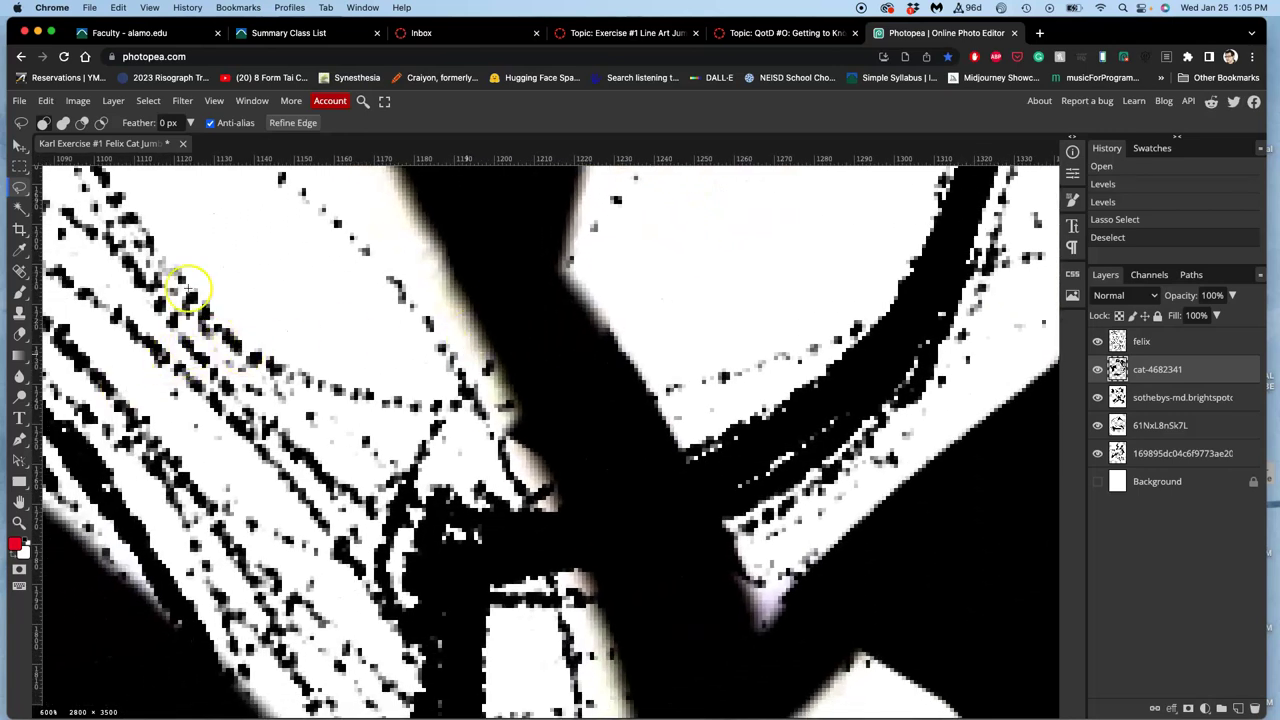
{"action": "scroll", "coordinate": [198, 318], "scroll_direction": "left", "scroll_amount": 5}
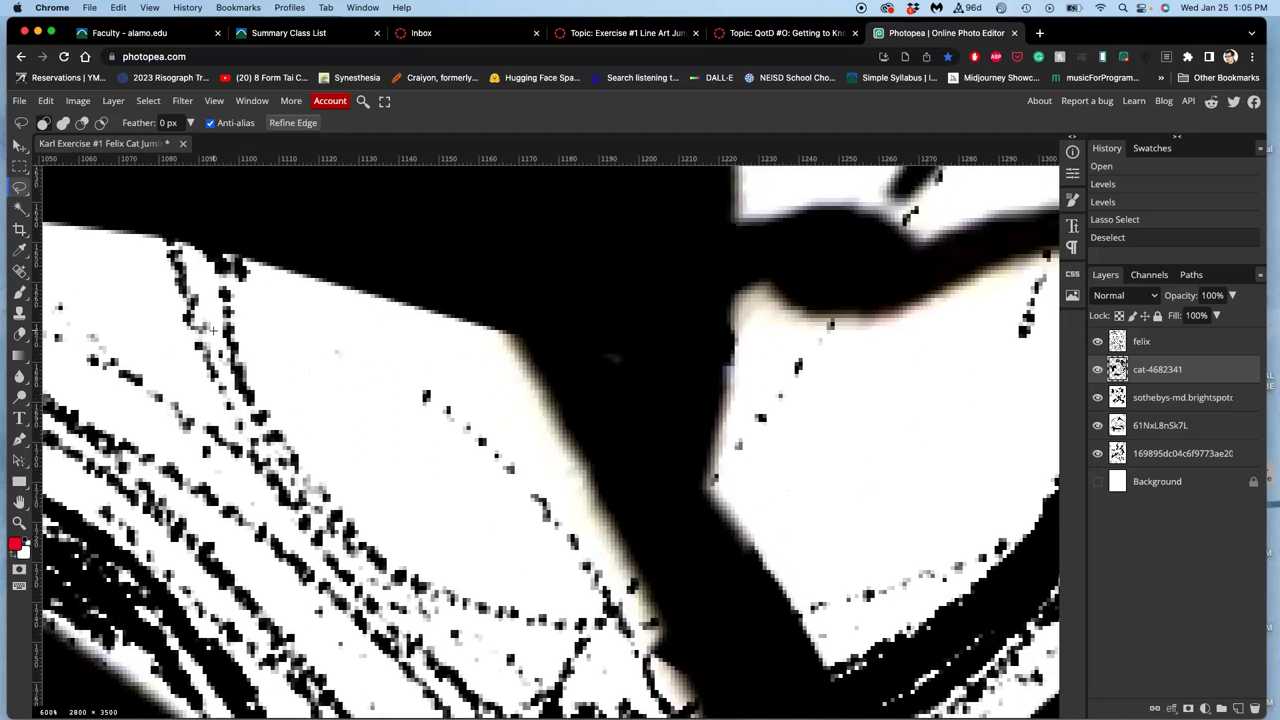
{"action": "scroll", "coordinate": [213, 330], "scroll_direction": "up", "scroll_amount": 10}
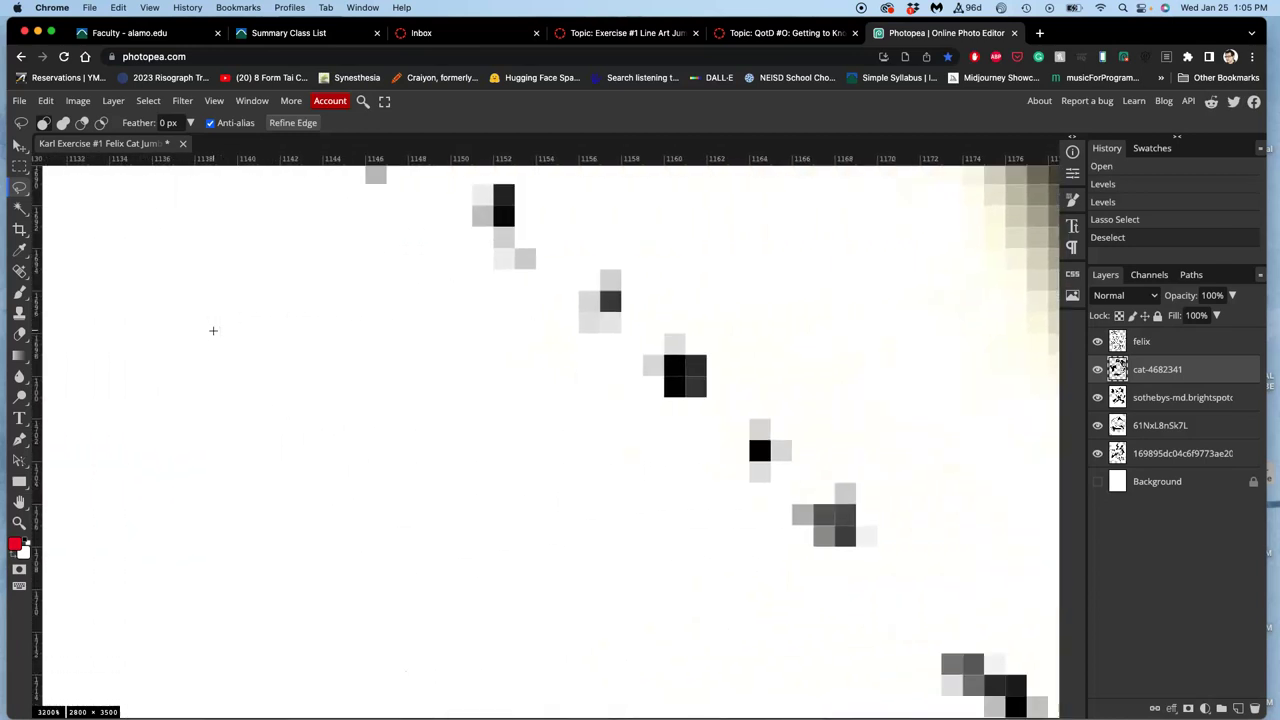
{"action": "scroll", "coordinate": [213, 330], "scroll_direction": "left", "scroll_amount": 10}
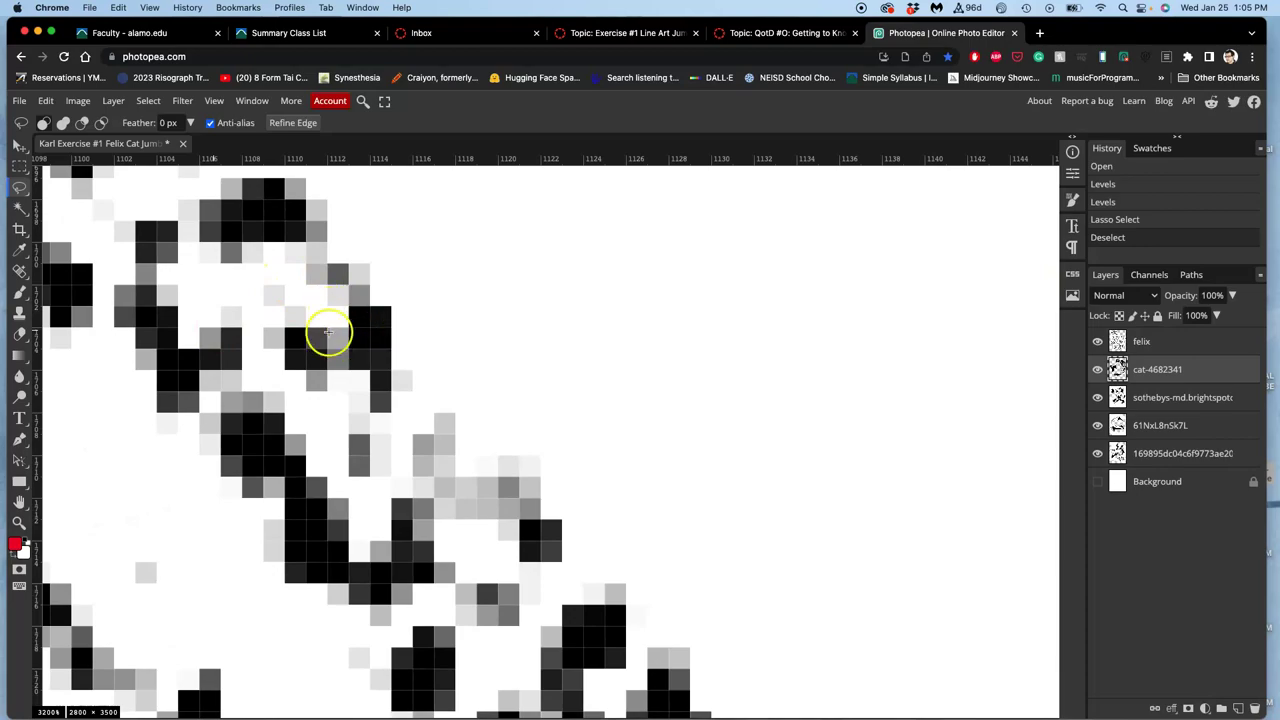
{"action": "scroll", "coordinate": [338, 376], "scroll_direction": "down", "scroll_amount": 12}
{"action": "scroll", "coordinate": [338, 376], "scroll_direction": "down", "scroll_amount": 3}
{"action": "scroll", "coordinate": [338, 376], "scroll_direction": "right", "scroll_amount": 2}
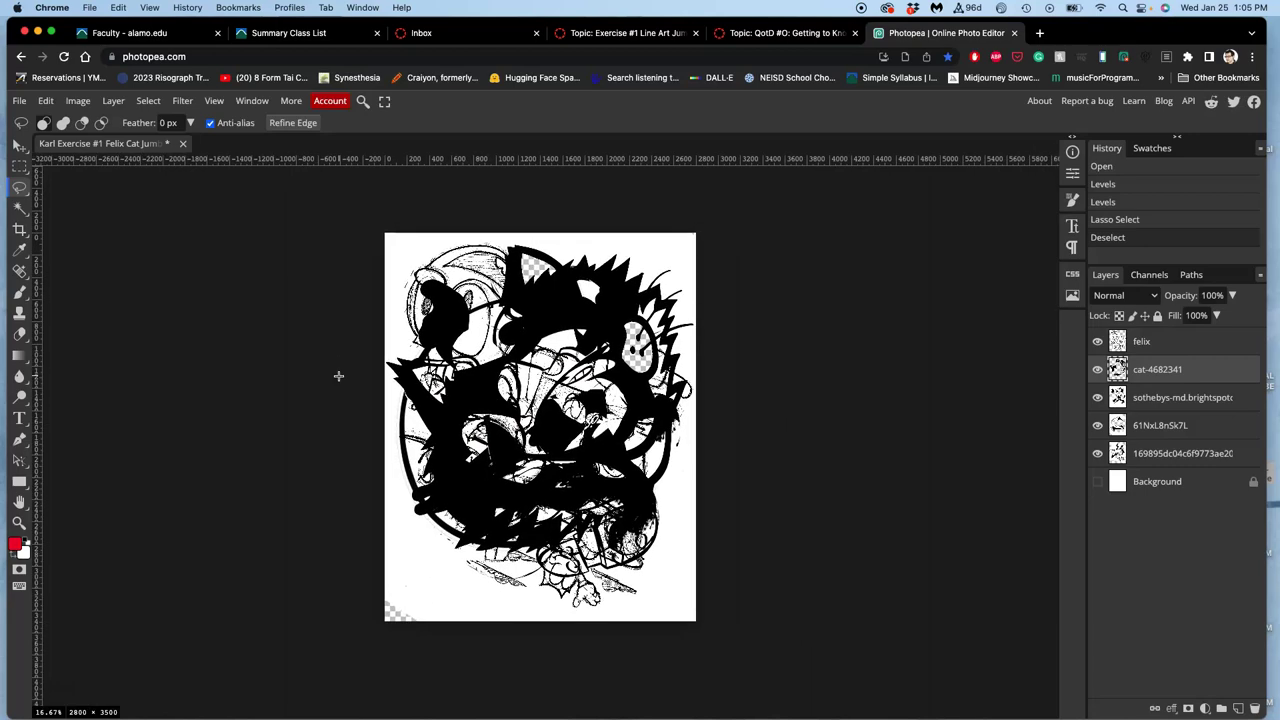
{"action": "left_click_drag", "start_coordinate": [432, 365], "coordinate": [450, 345]}
{"action": "scroll", "coordinate": [450, 342], "scroll_direction": "up", "scroll_amount": 4}
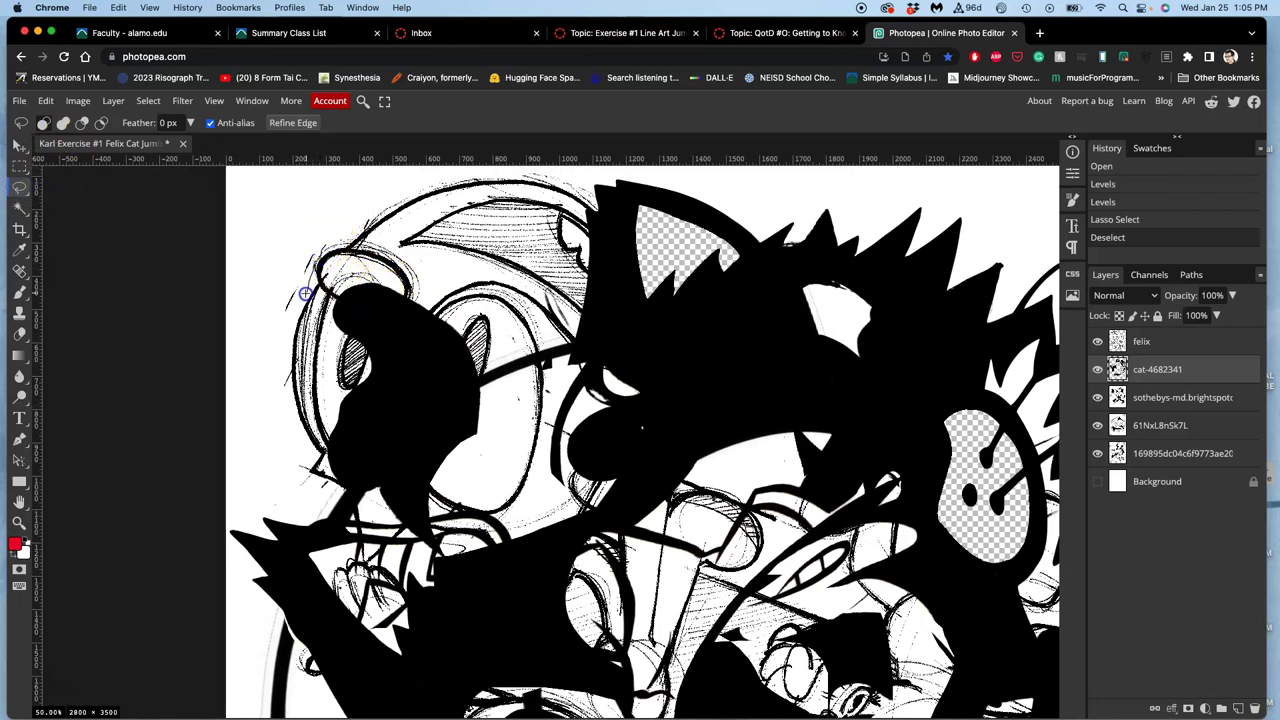
Step: Lasso and erase stray strokes at the felix layer's left edge, then deselect
{"action": "left_click_drag", "start_coordinate": [268, 325], "coordinate": [305, 229]}
{"action": "key", "text": "Delete"}
{"action": "key", "text": "super+z"}
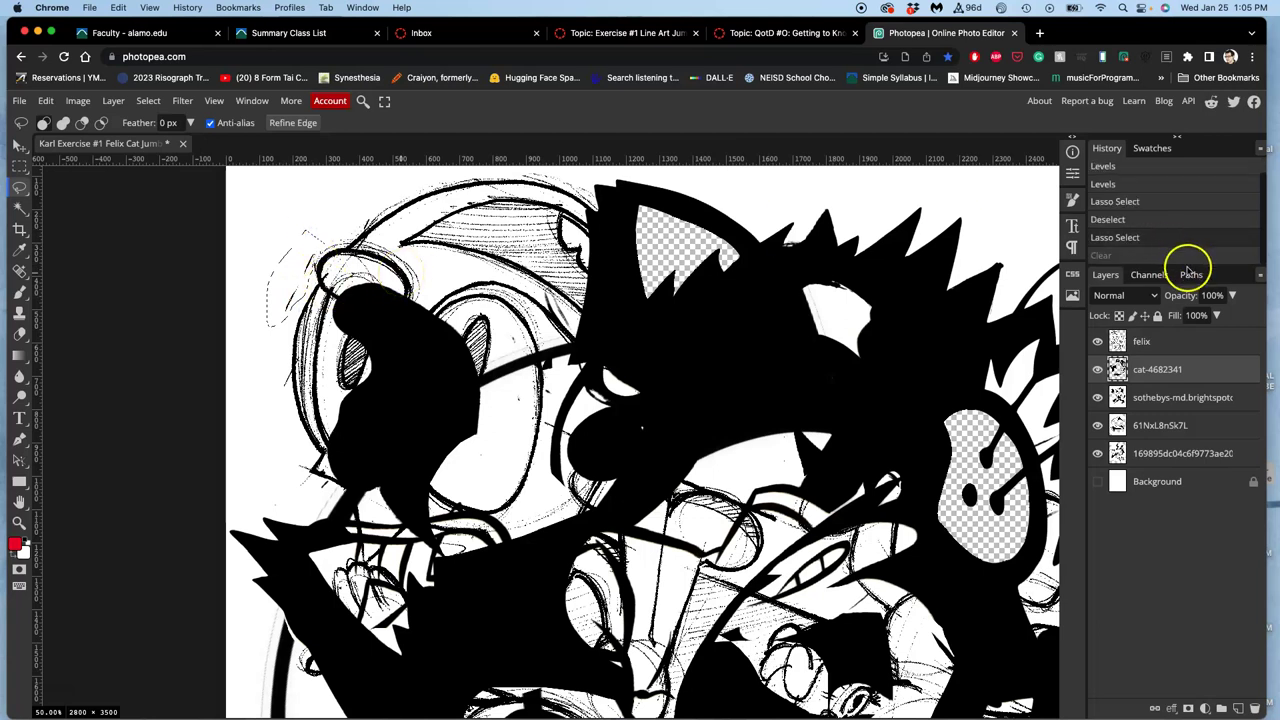
{"action": "left_click", "coordinate": [1150, 341]}
{"action": "key", "text": "super+shift+z"}
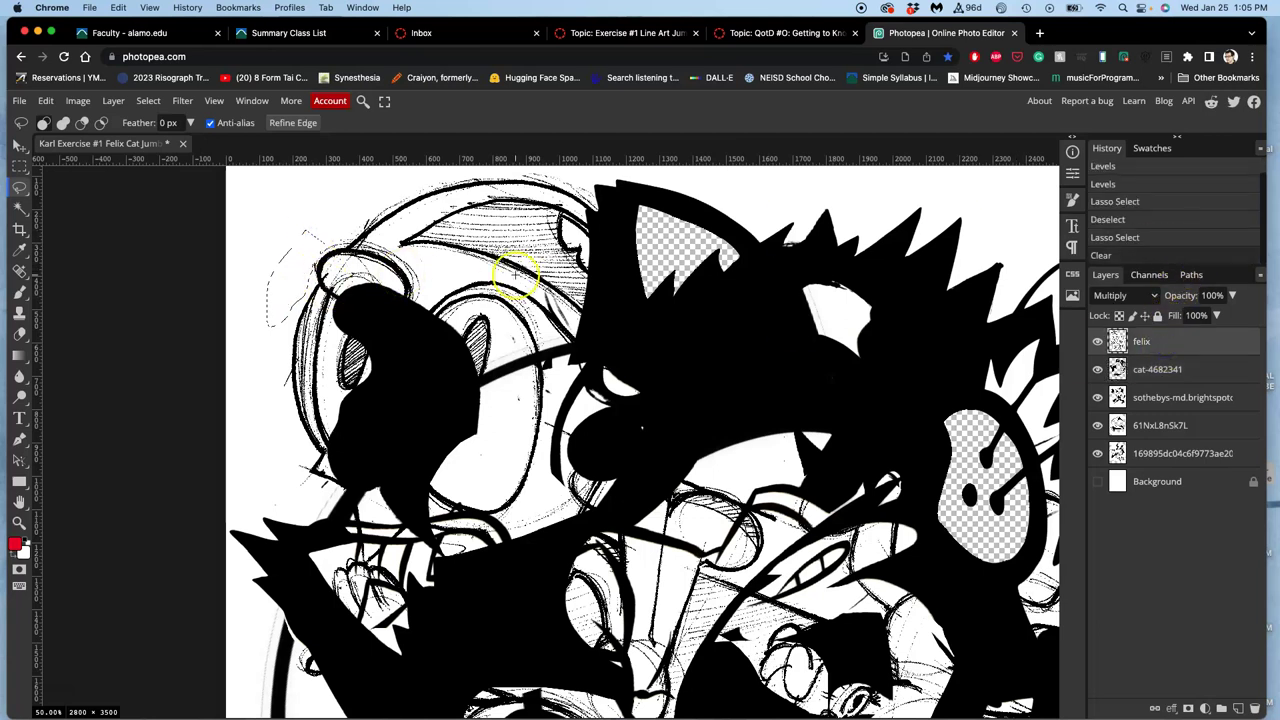
{"action": "left_click", "coordinate": [311, 370]}
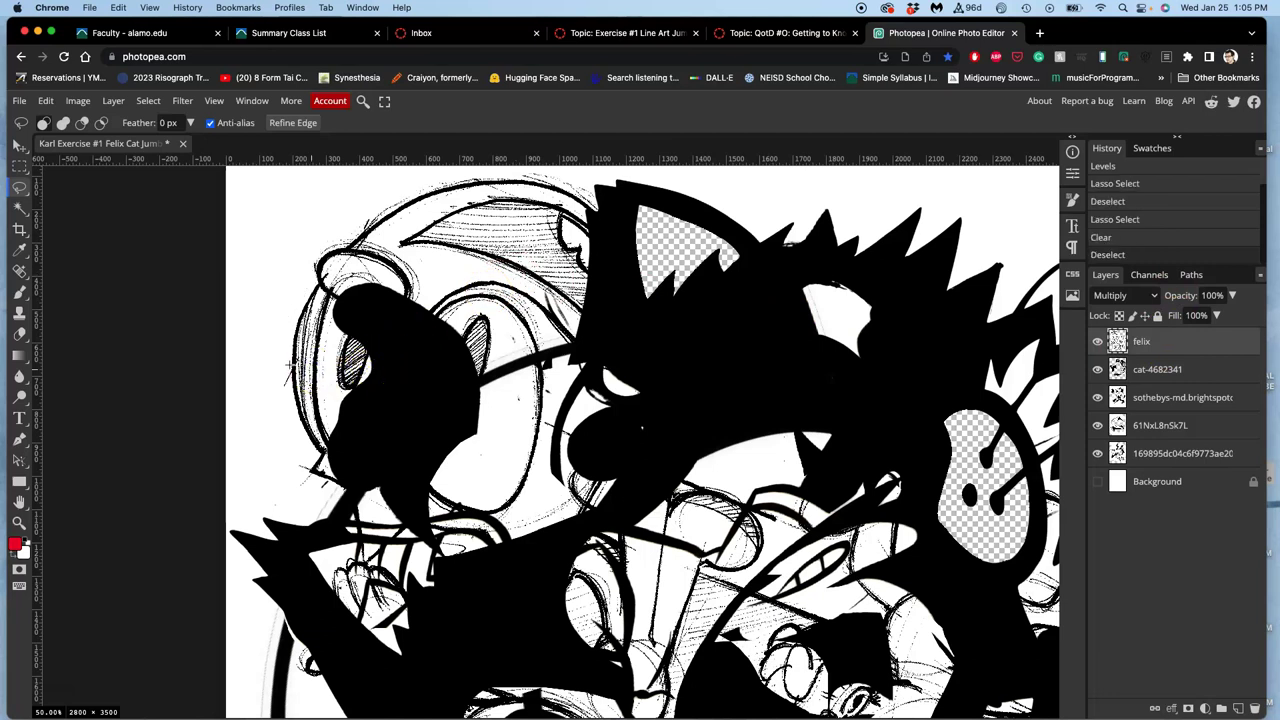
Step: Erase two more left-edge strokes, deselect, and check the blend modes of cat-4682341 and the layer below
{"action": "mouse_move", "coordinate": [289, 367]}
{"action": "left_mouse_down"}
{"action": "mouse_move", "coordinate": [290, 400]}
{"action": "mouse_move", "coordinate": [269, 374]}
{"action": "left_mouse_up"}
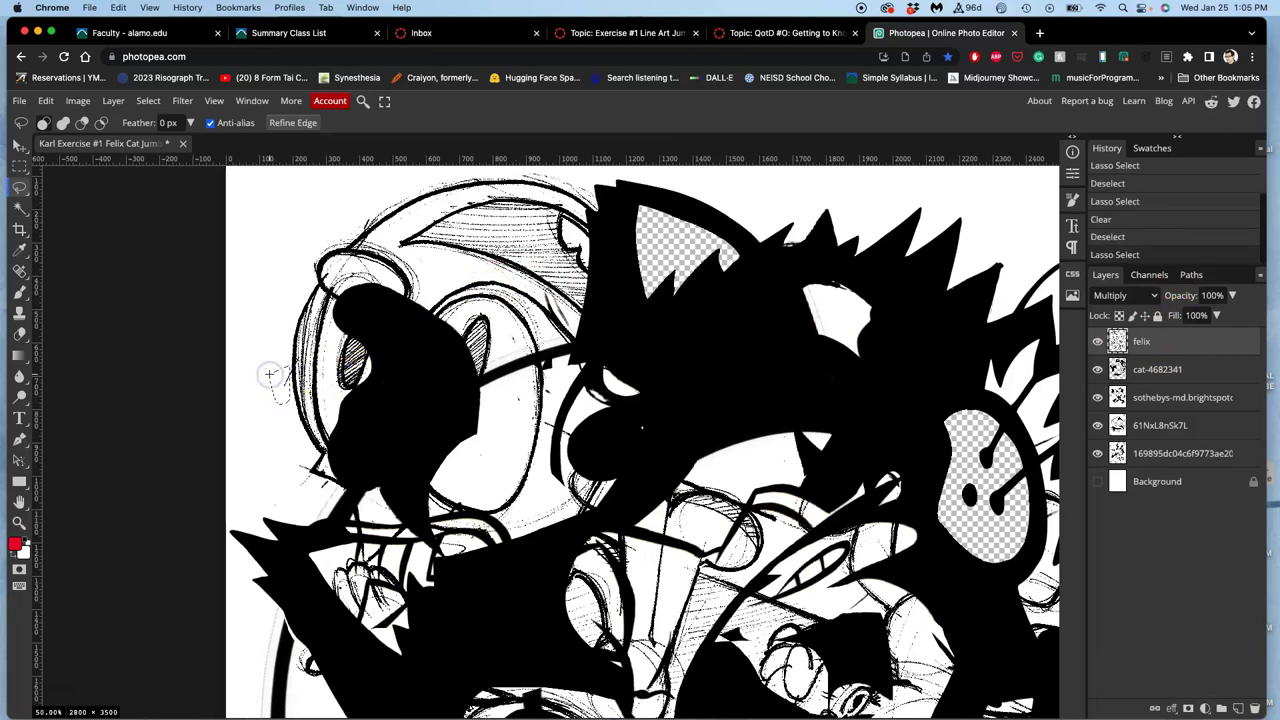
{"action": "key", "text": "Delete"}
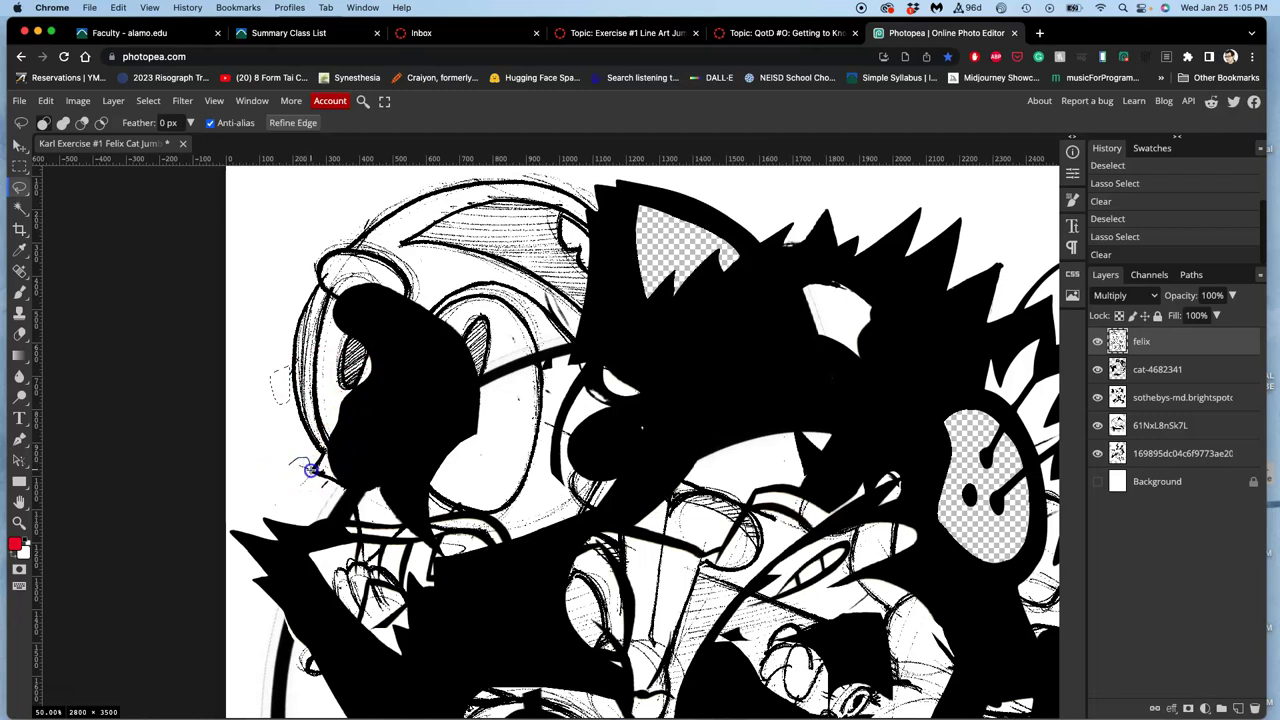
{"action": "mouse_move", "coordinate": [311, 476]}
{"action": "left_mouse_down"}
{"action": "mouse_move", "coordinate": [315, 488]}
{"action": "mouse_move", "coordinate": [288, 492]}
{"action": "mouse_move", "coordinate": [296, 462]}
{"action": "left_mouse_up"}
{"action": "key", "text": "Delete"}
{"action": "left_click", "coordinate": [285, 371]}
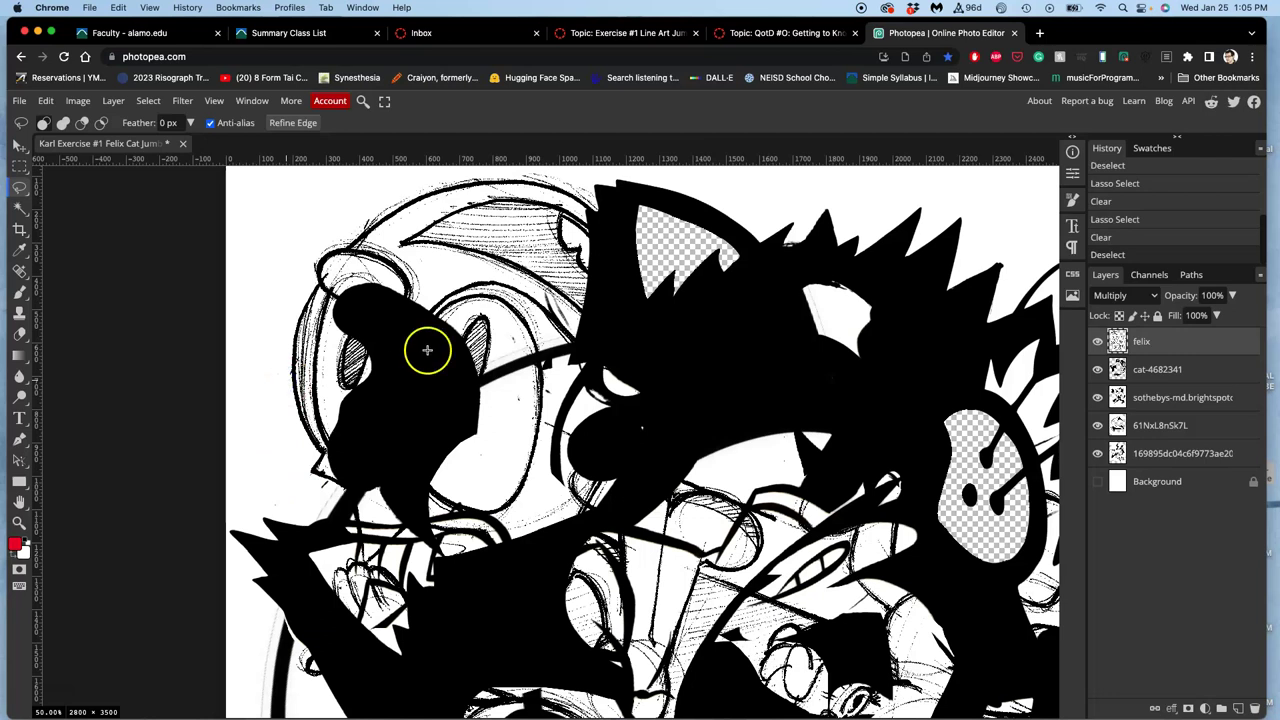
{"action": "left_click", "coordinate": [1187, 371]}
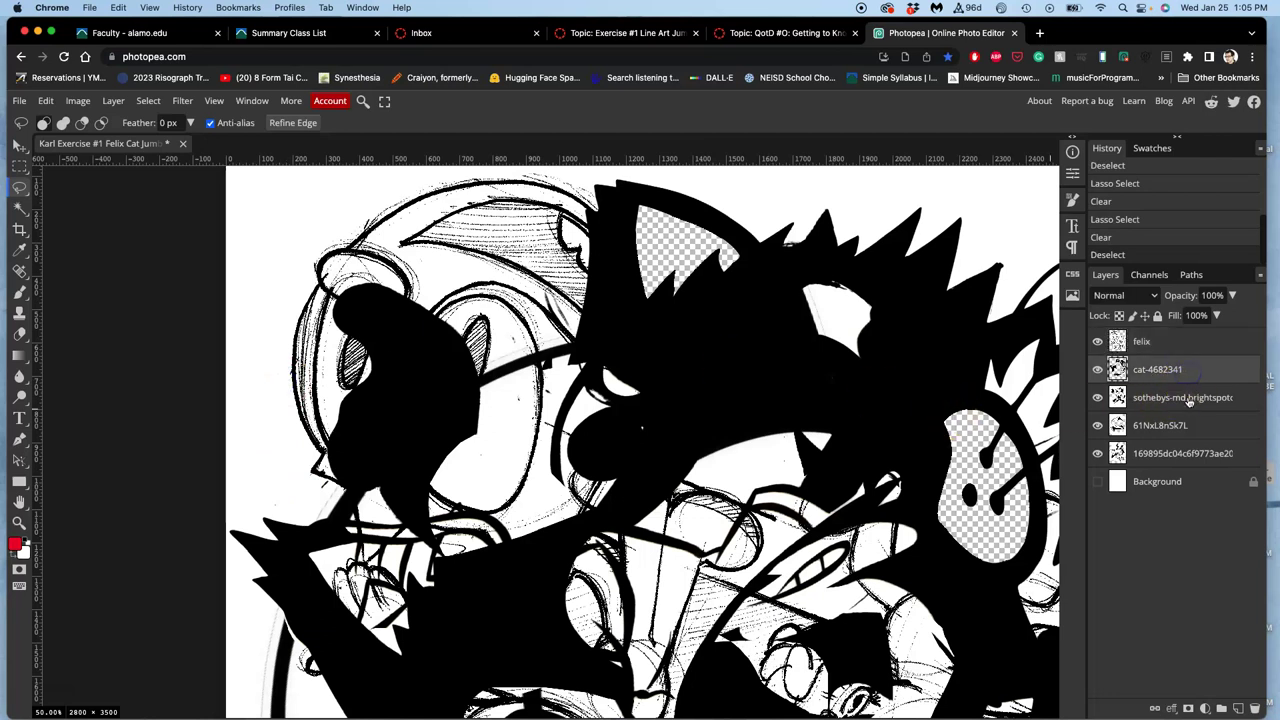
{"action": "left_click", "coordinate": [1188, 399]}
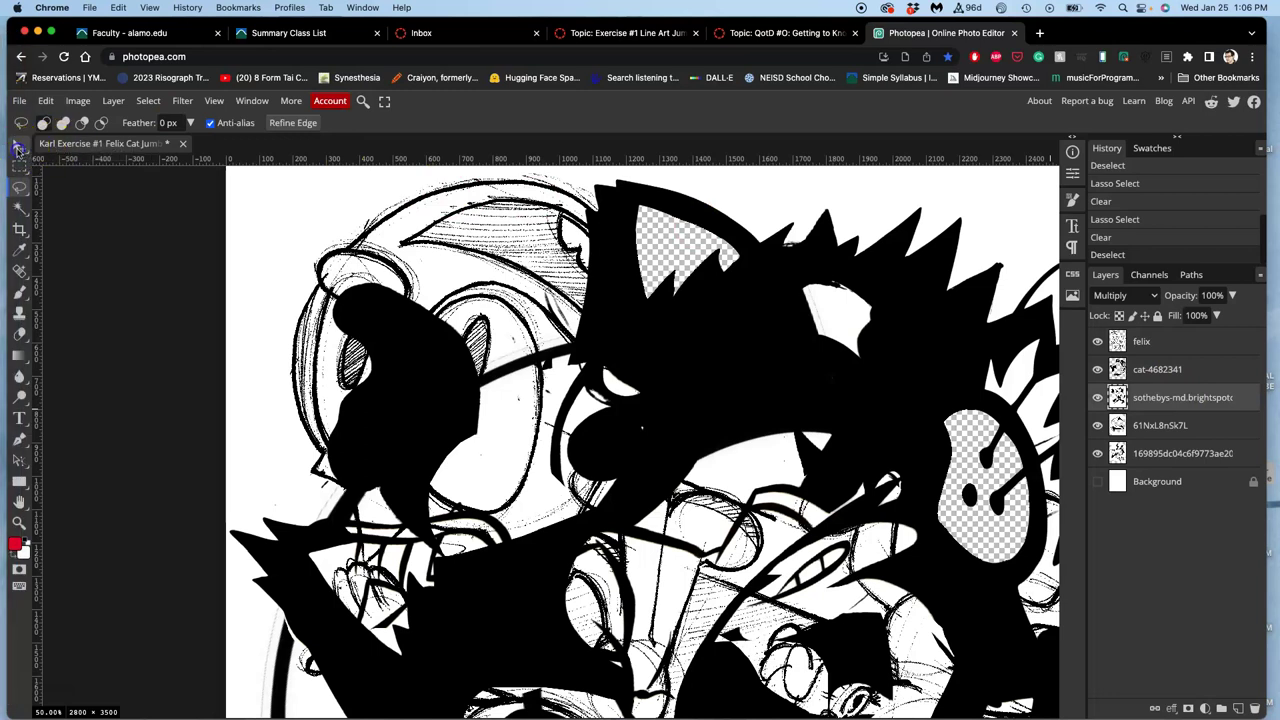
Step: Switch to the Move tool and turn off Auto-Select in the options bar
{"action": "left_click", "coordinate": [17, 149]}
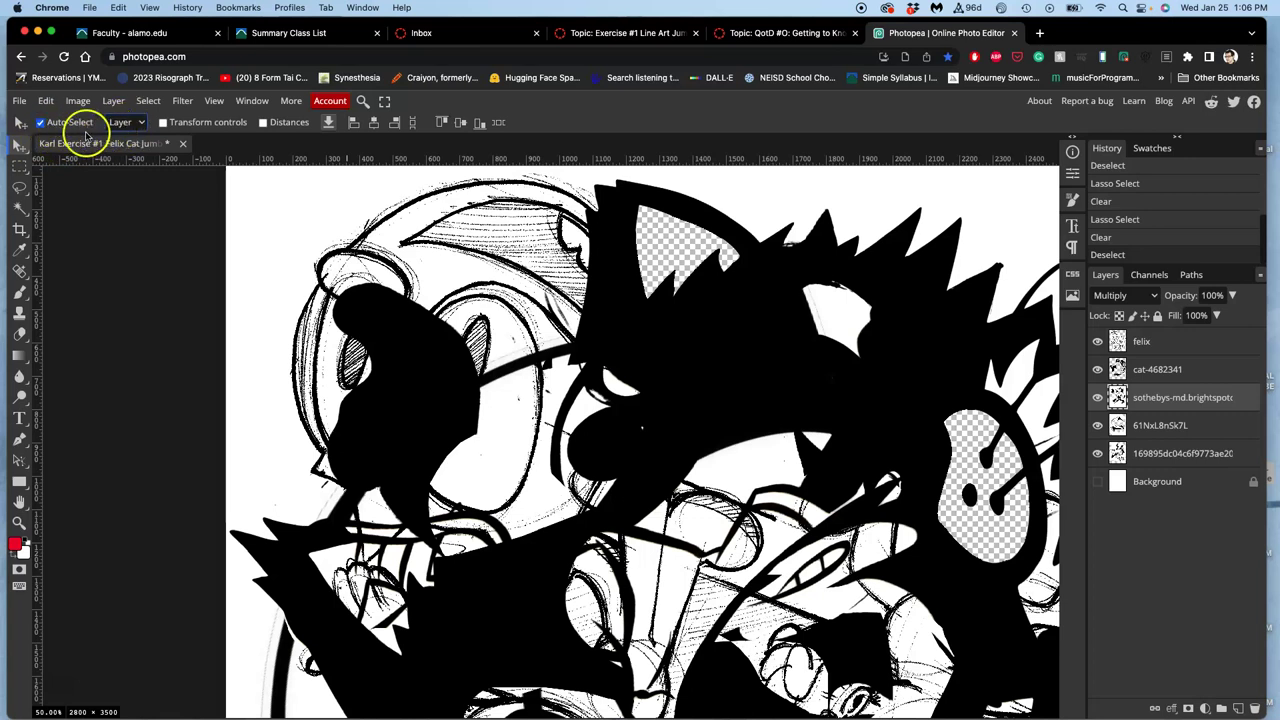
{"action": "left_click", "coordinate": [677, 397]}
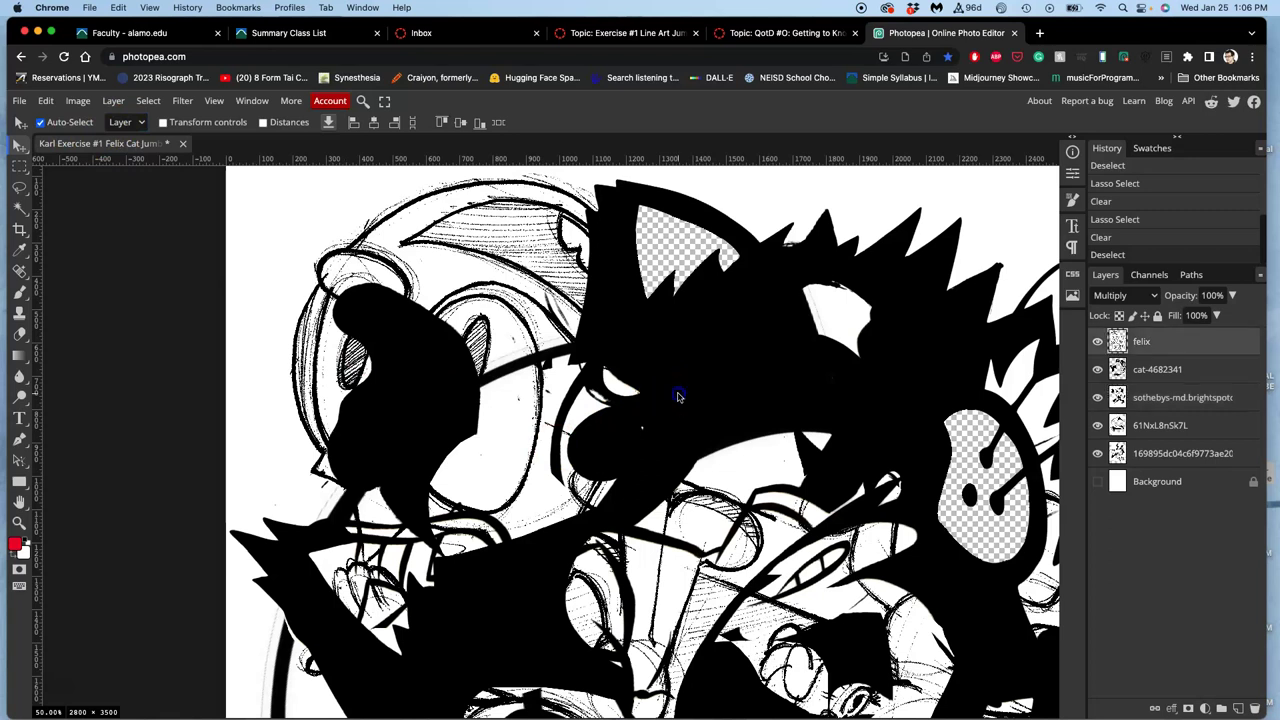
{"action": "left_click", "coordinate": [40, 122]}
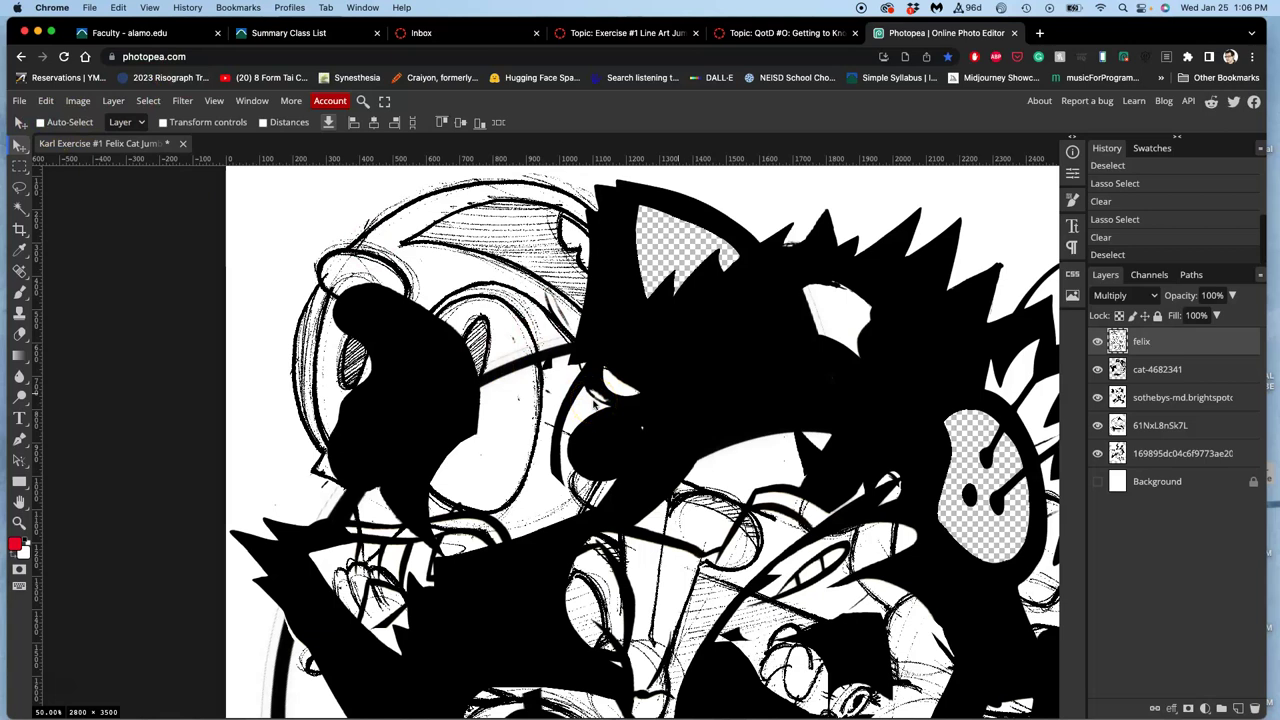
Step: Step through the cat-4682341, 61NxL8nSk7L and felix layers to review their blend modes
{"action": "left_click", "coordinate": [1218, 376]}
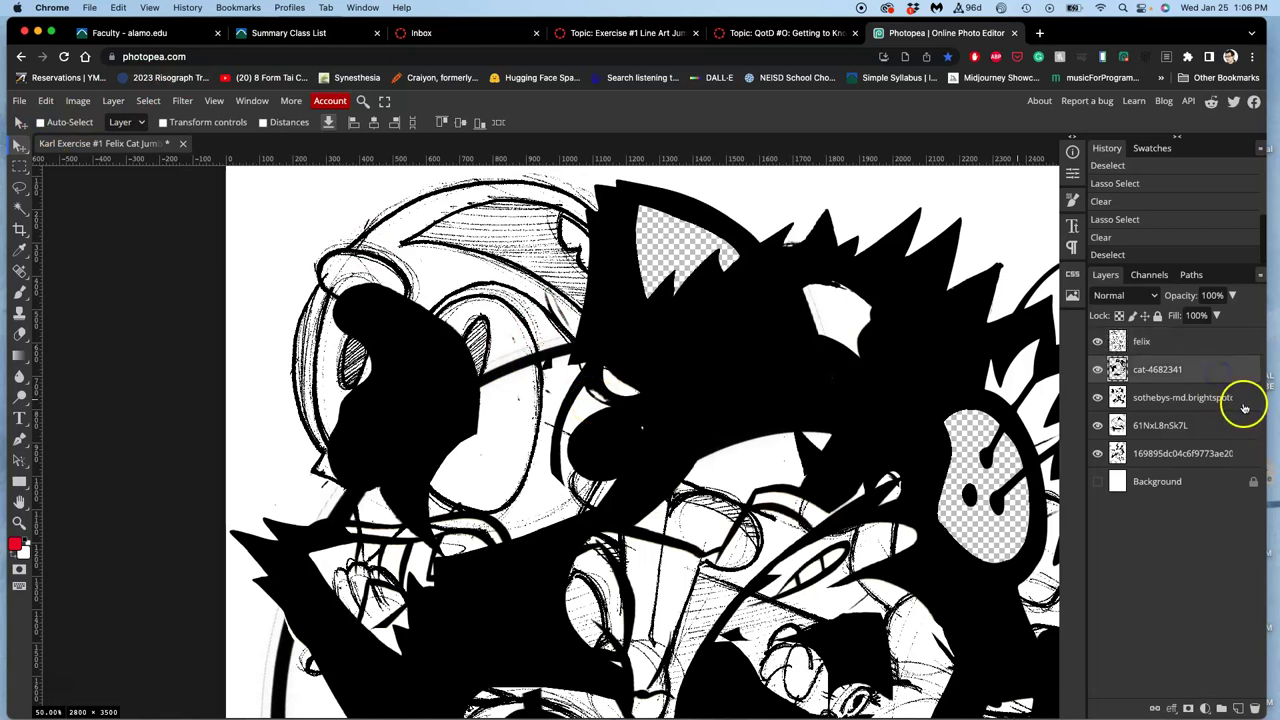
{"action": "left_click", "coordinate": [1244, 407]}
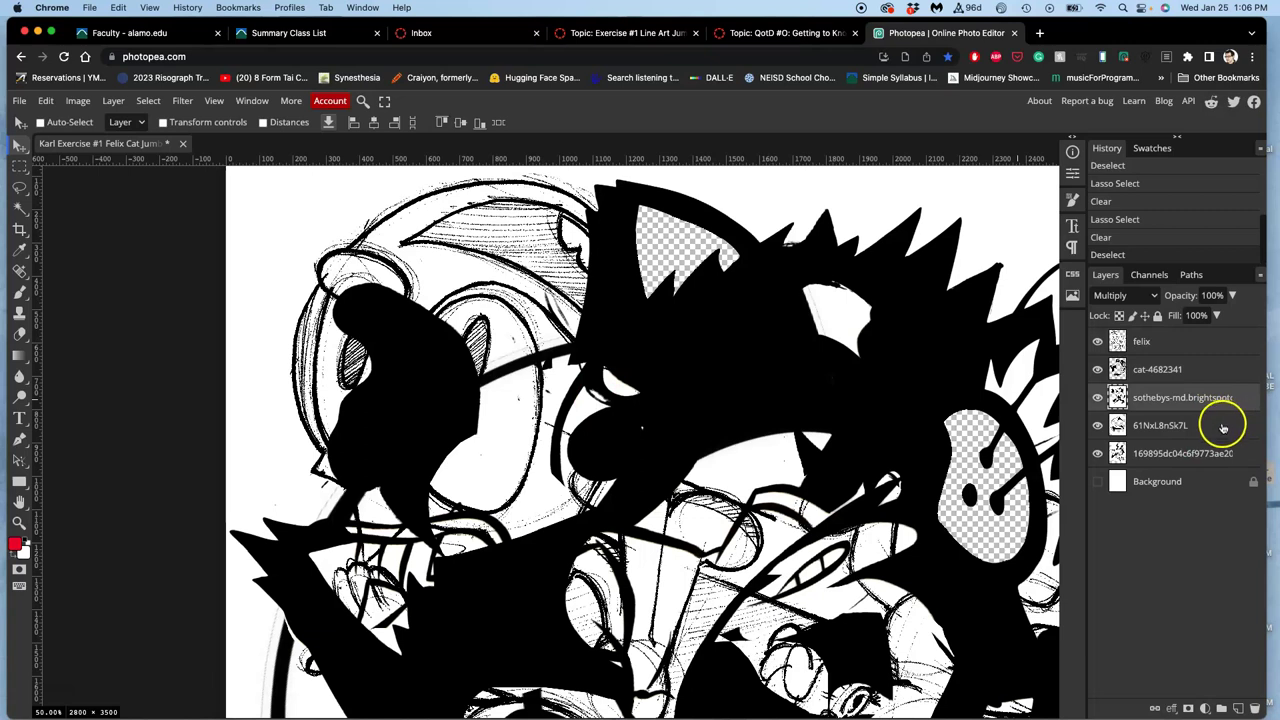
{"action": "left_click", "coordinate": [1221, 427]}
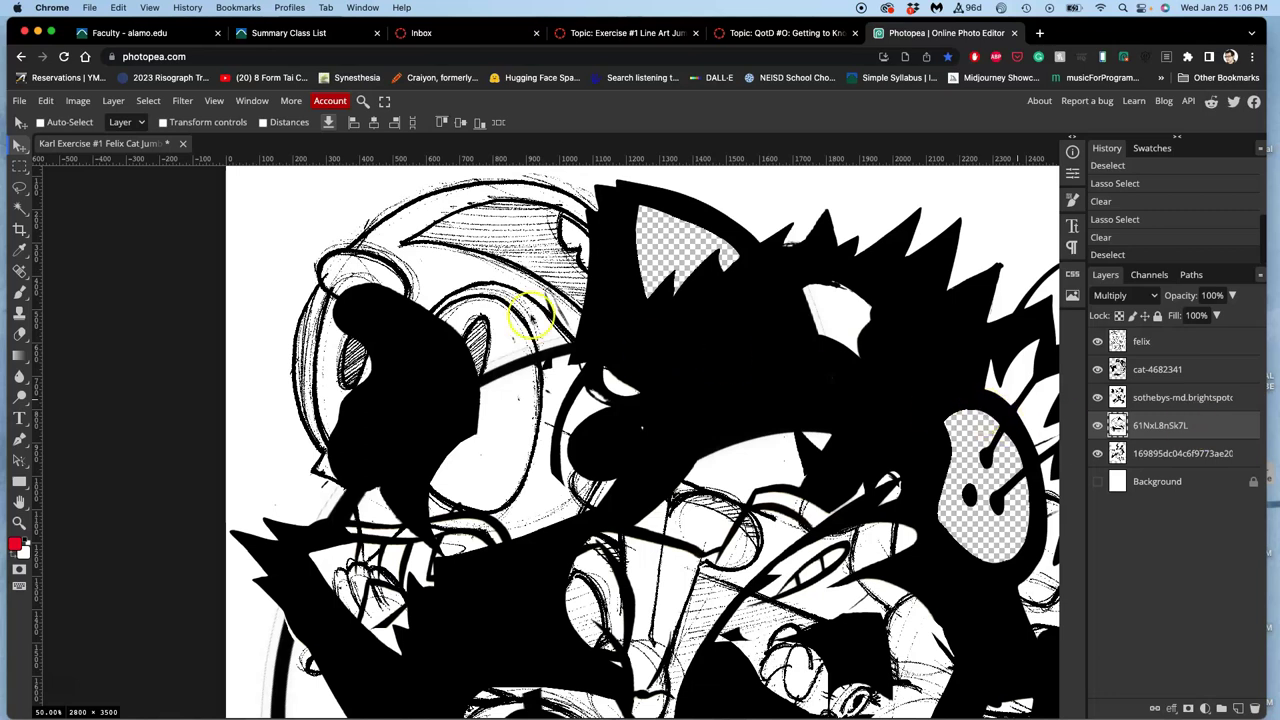
{"action": "left_click", "coordinate": [1177, 352]}
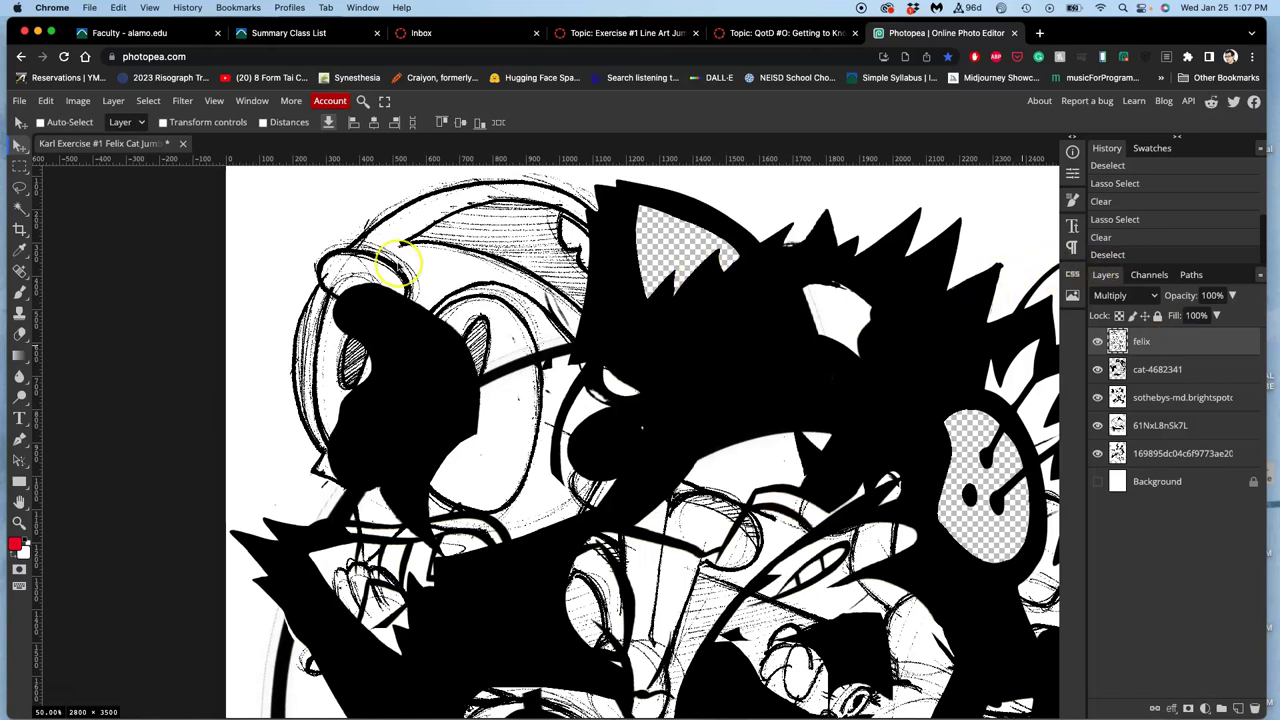
Step: Lasso and delete two small stray specks in the white area of the felix layer
{"action": "scroll", "coordinate": [397, 265], "scroll_direction": "up", "scroll_amount": 5}
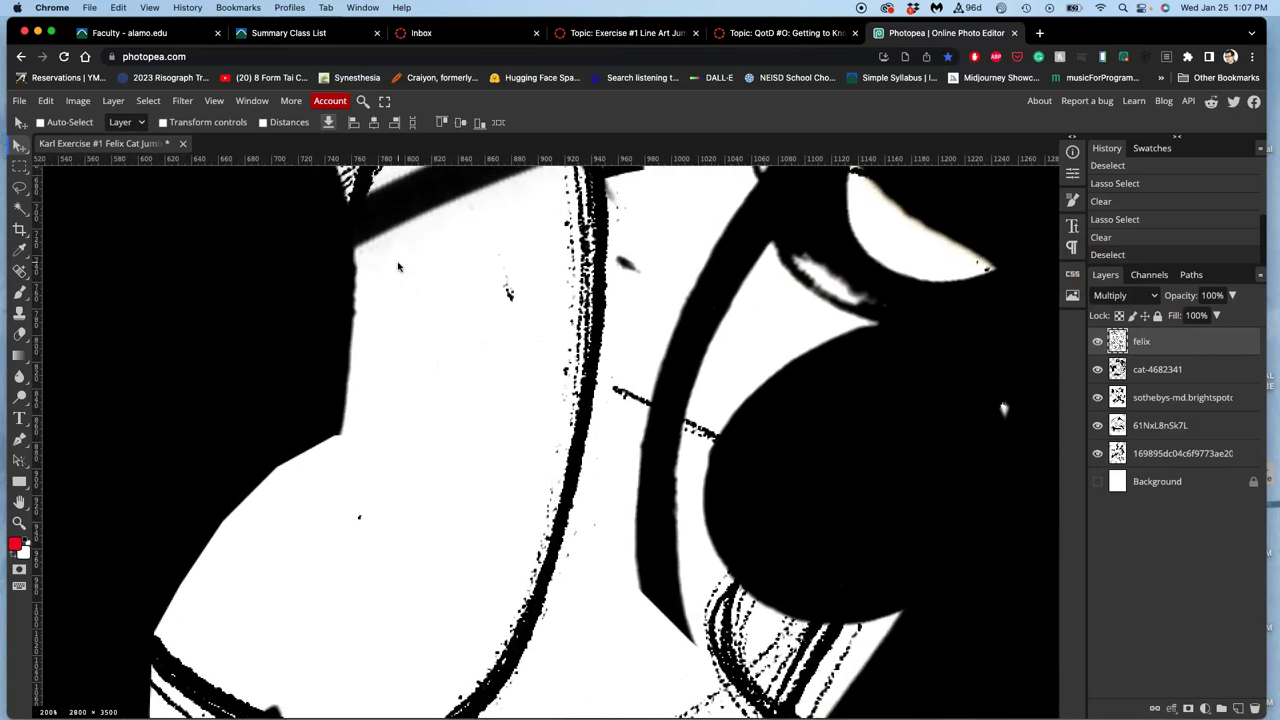
{"action": "left_click", "coordinate": [19, 187]}
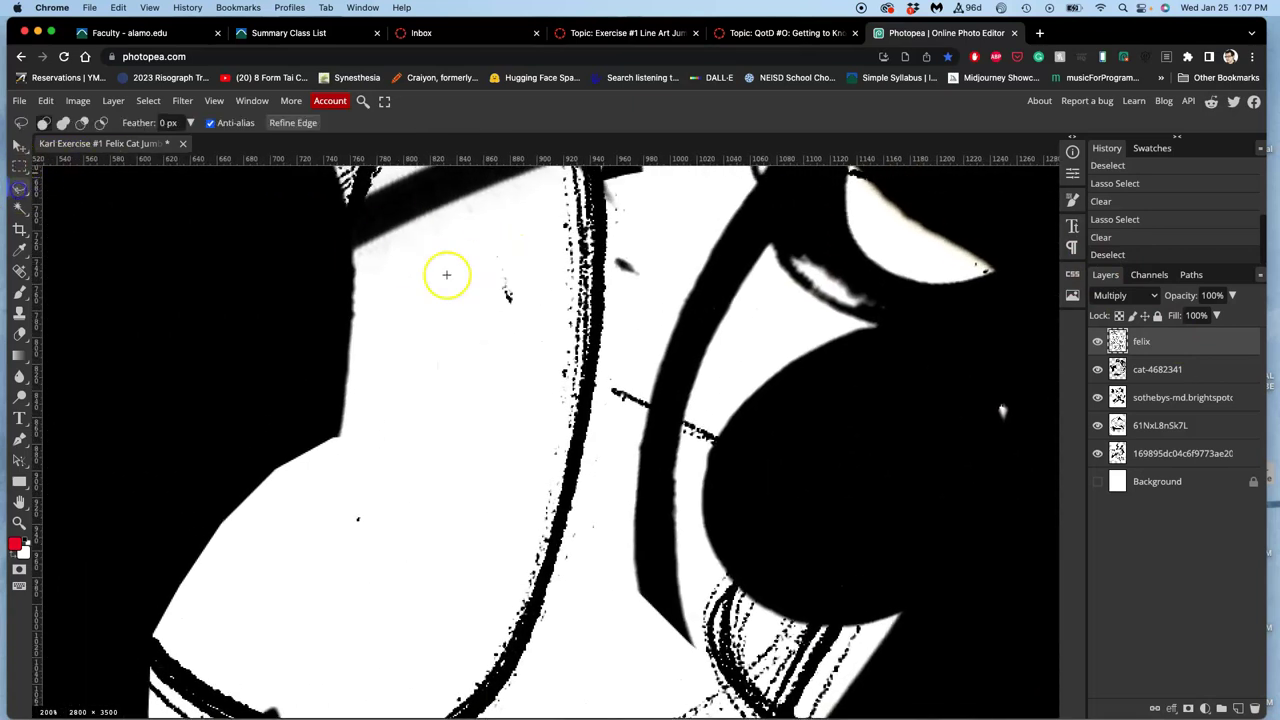
{"action": "left_click_drag", "start_coordinate": [468, 313], "coordinate": [520, 316]}
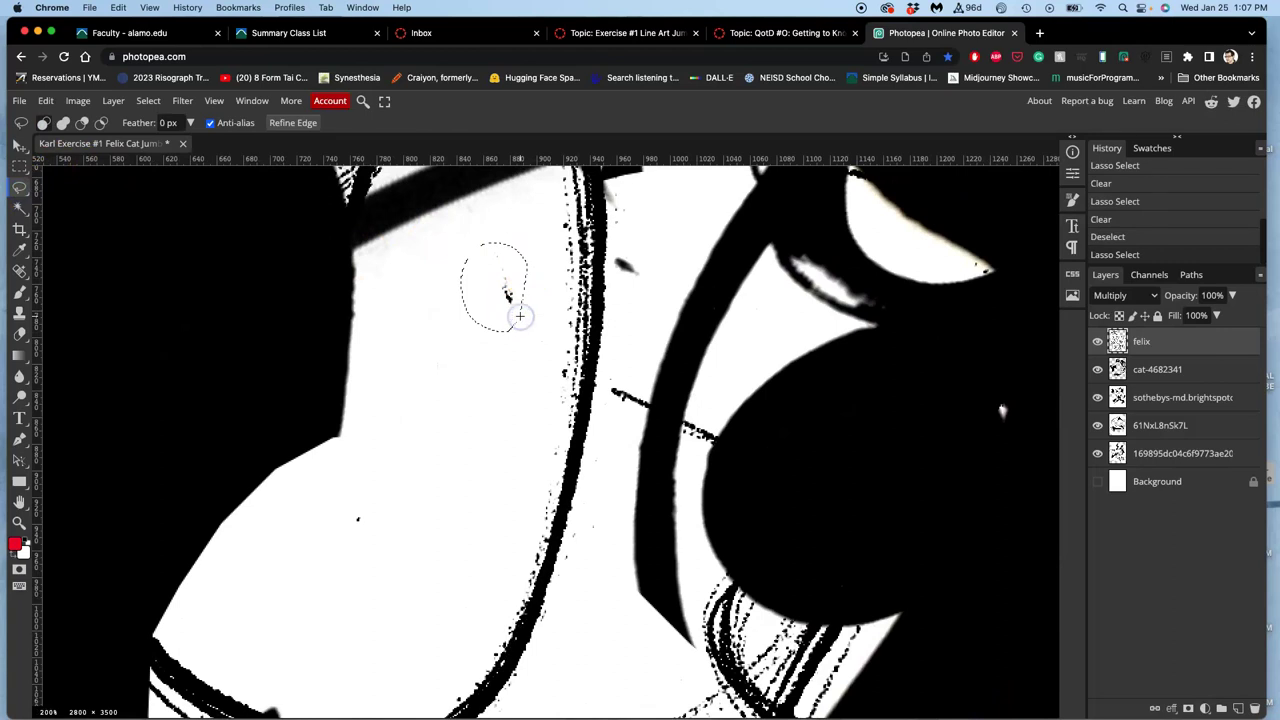
{"action": "key", "text": "Delete"}
{"action": "scroll", "coordinate": [580, 300], "scroll_direction": "up", "scroll_amount": 5}
{"action": "scroll", "coordinate": [625, 298], "scroll_direction": "left", "scroll_amount": 3}
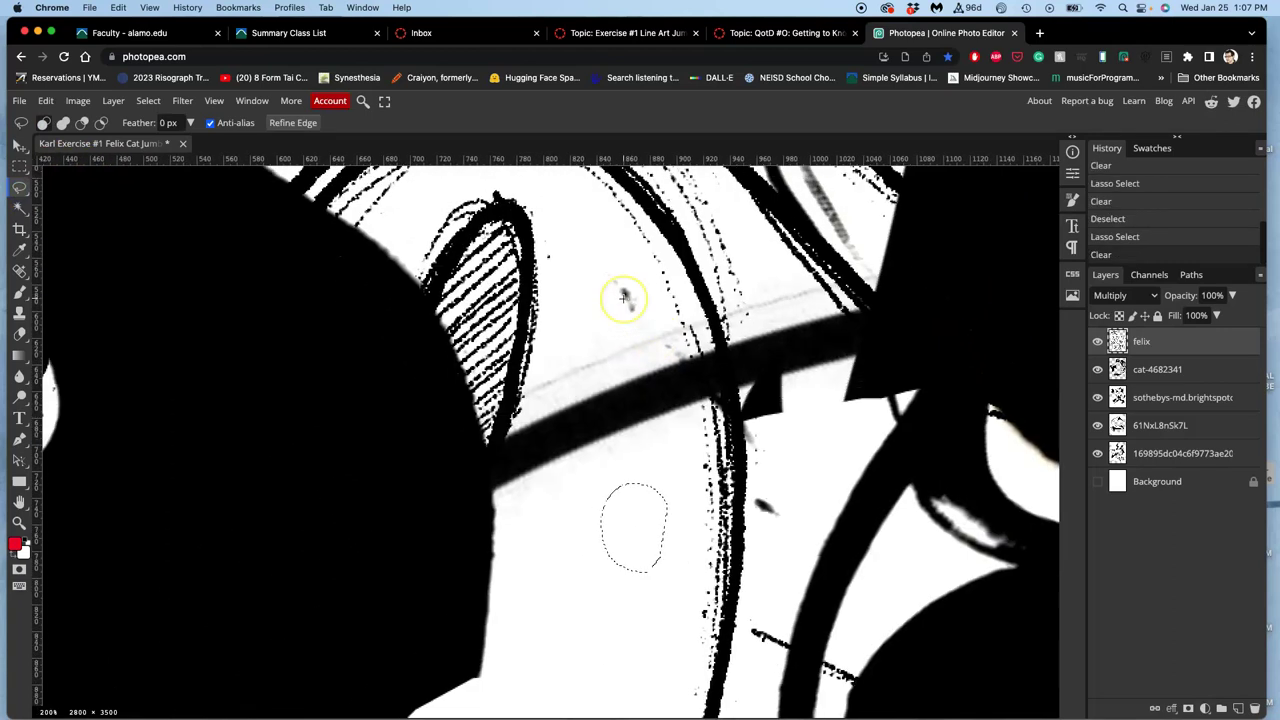
{"action": "scroll", "coordinate": [625, 298], "scroll_direction": "up", "scroll_amount": 3}
{"action": "scroll", "coordinate": [625, 298], "scroll_direction": "left", "scroll_amount": 2}
{"action": "mouse_move", "coordinate": [668, 330]}
{"action": "left_mouse_down"}
{"action": "mouse_move", "coordinate": [692, 402]}
{"action": "mouse_move", "coordinate": [688, 372]}
{"action": "left_mouse_up"}
{"action": "key", "text": "Delete"}
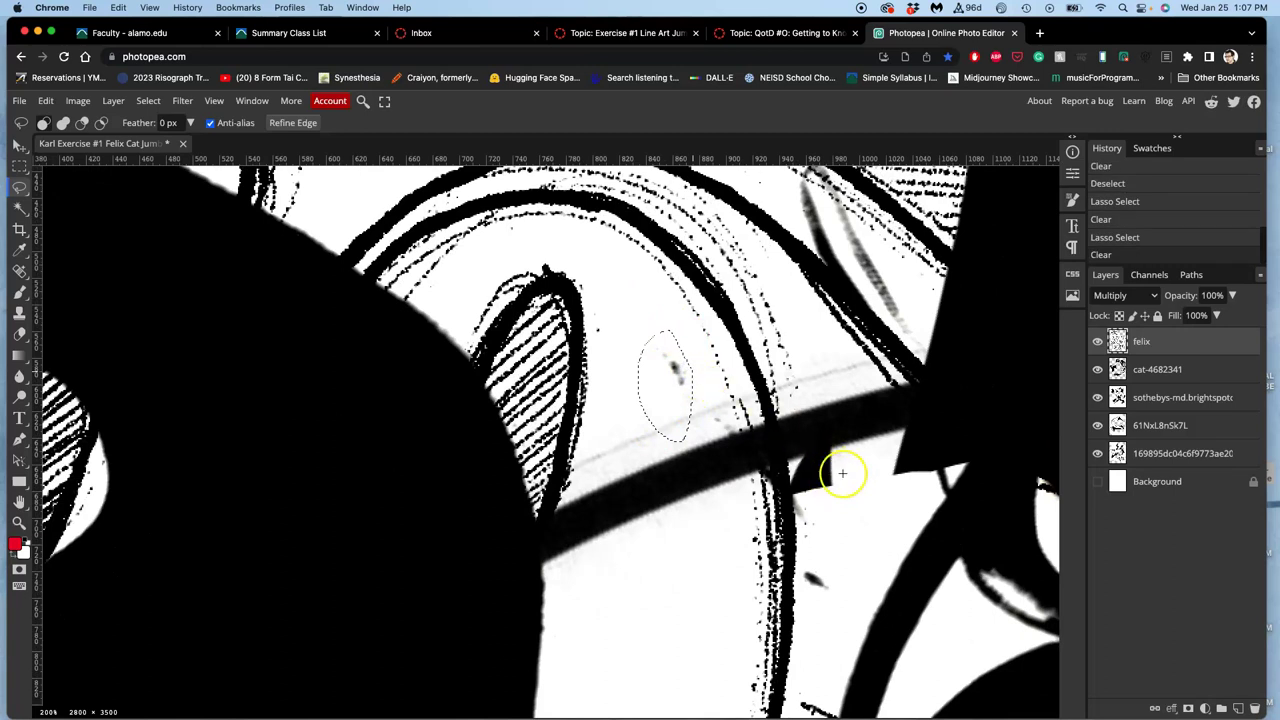
Step: Clear the speck from cat-4682341 and the layer below, then erase vertical strokes under the band
{"action": "left_click", "coordinate": [1144, 374]}
{"action": "key", "text": "Delete"}
{"action": "left_click", "coordinate": [1156, 400]}
{"action": "key", "text": "Delete"}
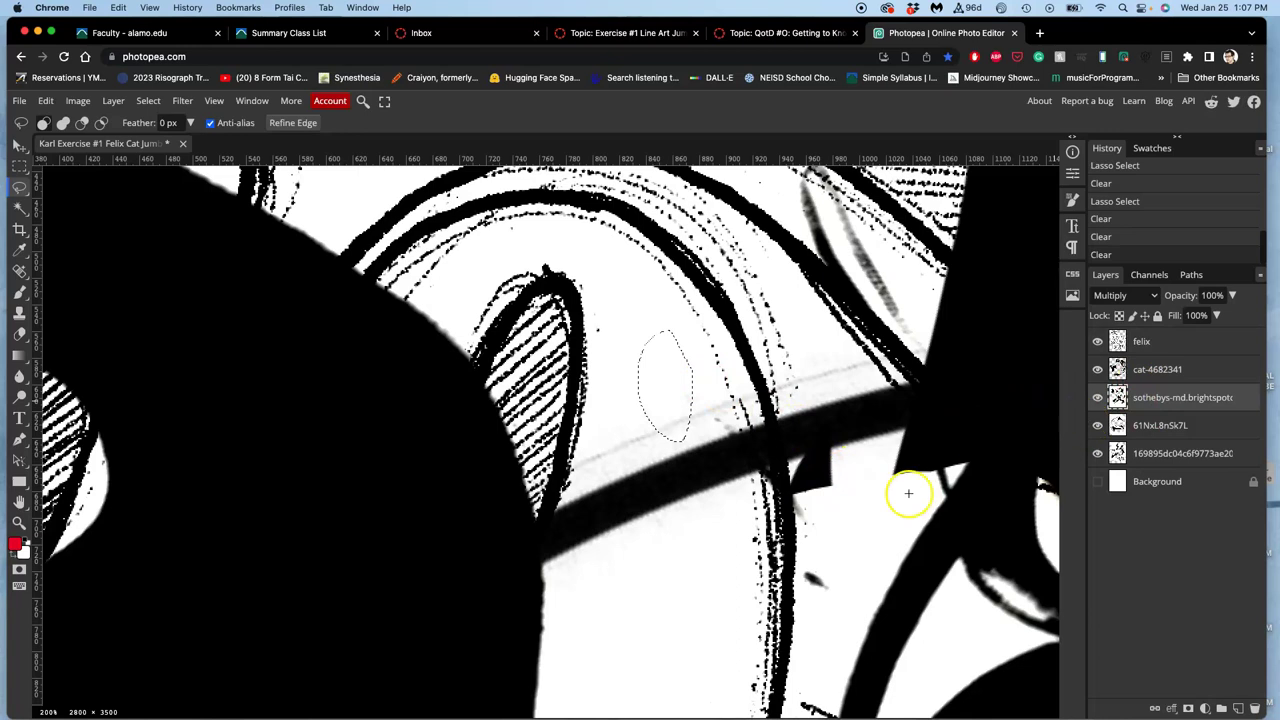
{"action": "mouse_move", "coordinate": [812, 504]}
{"action": "left_mouse_down"}
{"action": "mouse_move", "coordinate": [791, 463]}
{"action": "mouse_move", "coordinate": [707, 421]}
{"action": "mouse_move", "coordinate": [886, 623]}
{"action": "mouse_move", "coordinate": [876, 491]}
{"action": "left_mouse_up"}
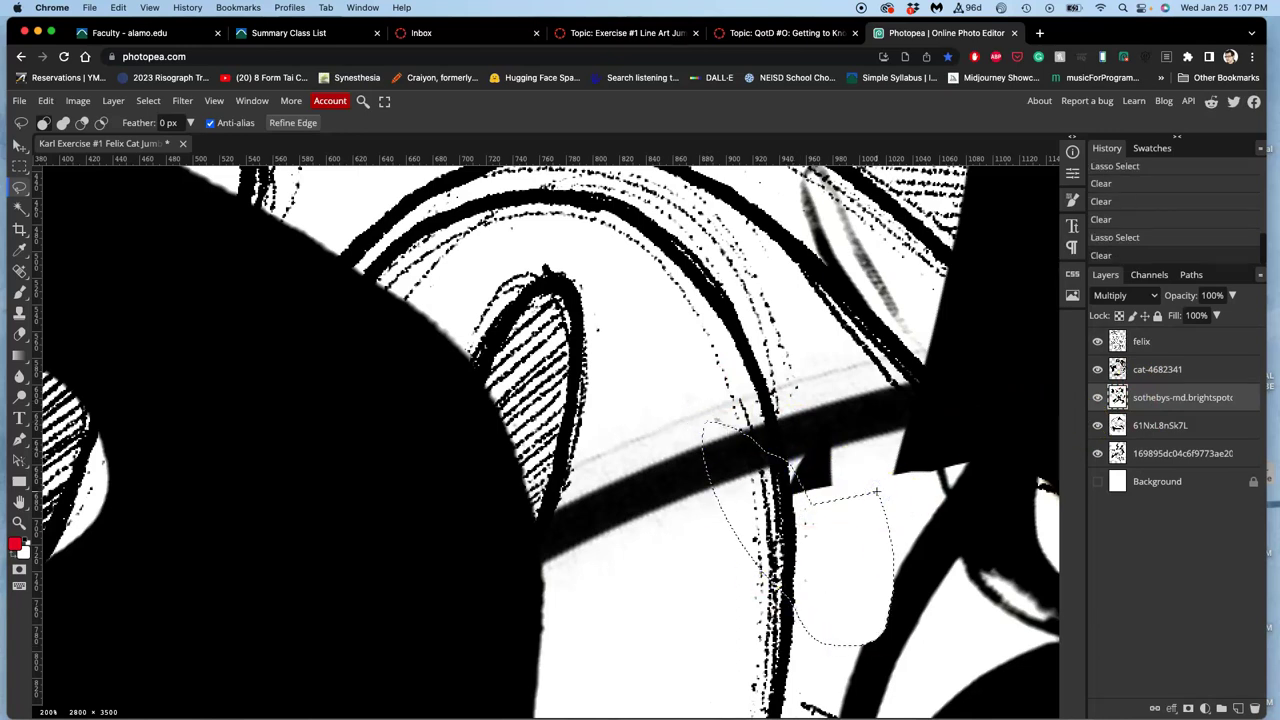
{"action": "left_click", "coordinate": [838, 527]}
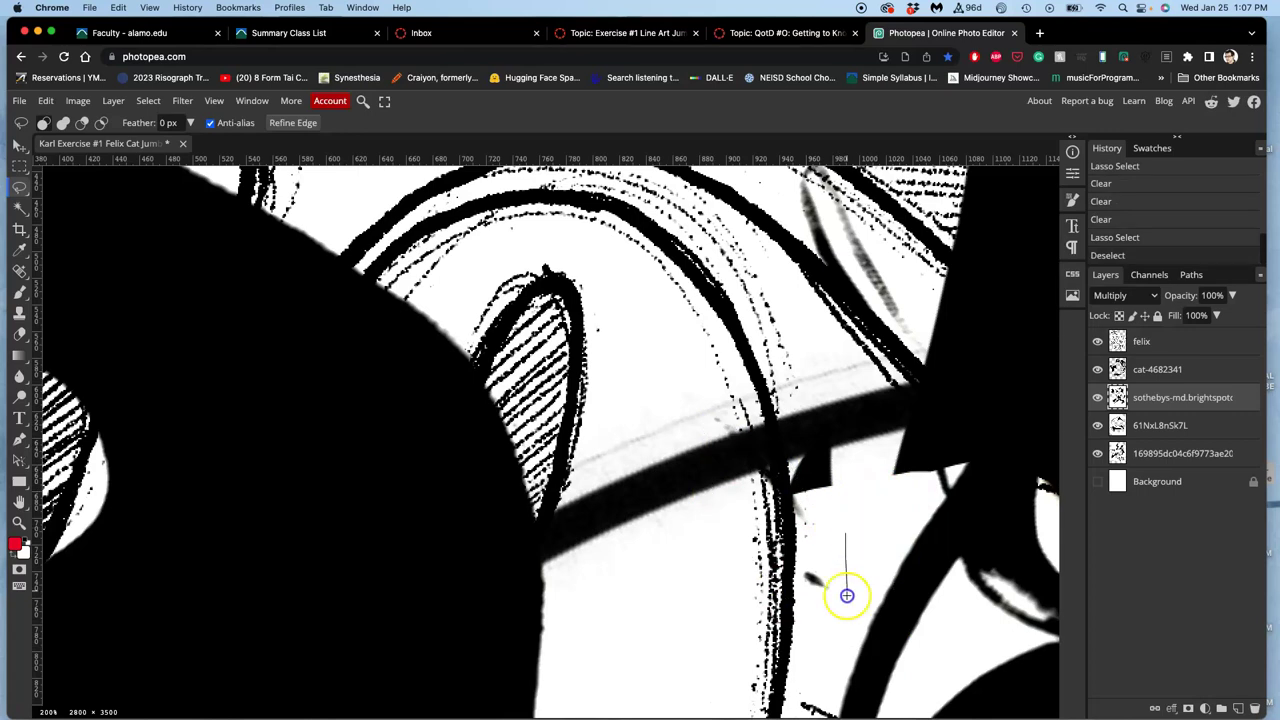
{"action": "mouse_move", "coordinate": [847, 602]}
{"action": "left_mouse_down"}
{"action": "mouse_move", "coordinate": [700, 470]}
{"action": "mouse_move", "coordinate": [698, 422]}
{"action": "mouse_move", "coordinate": [760, 393]}
{"action": "mouse_move", "coordinate": [846, 440]}
{"action": "left_mouse_up"}
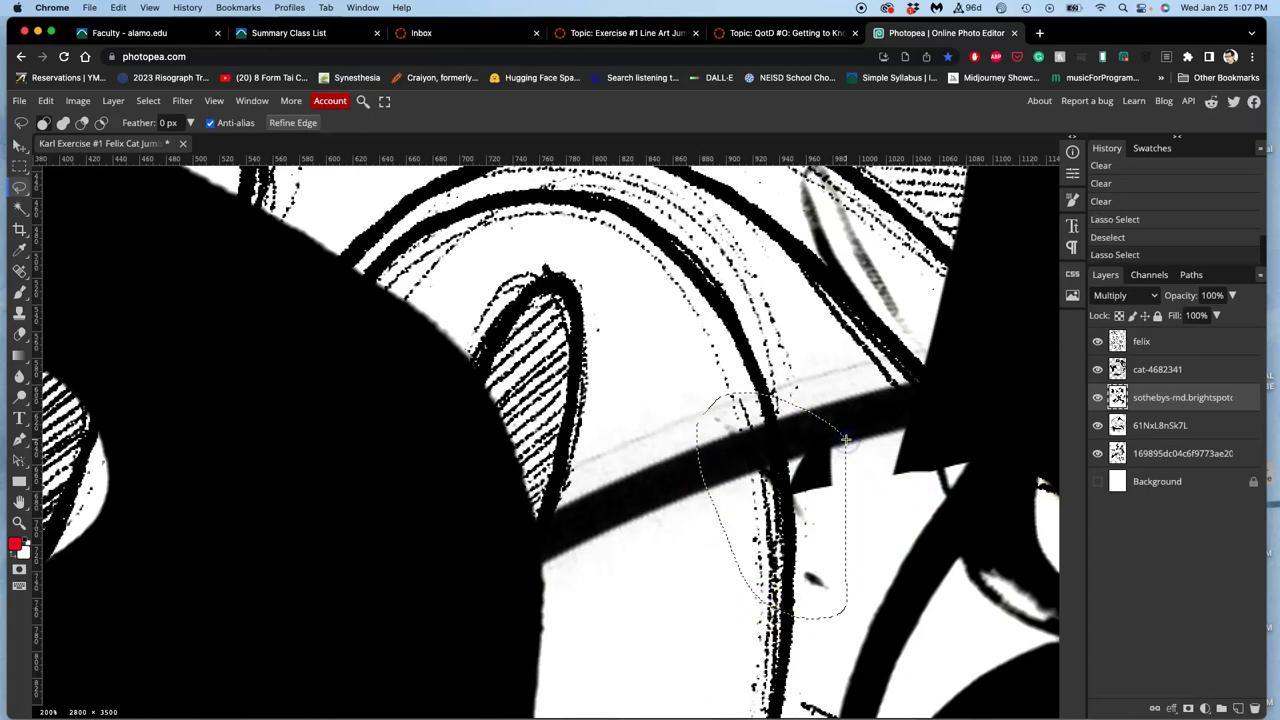
{"action": "key", "text": "Delete"}
Step: Erase the hatched ellipse beside the black shape from the felix layer
{"action": "left_click", "coordinate": [1142, 342]}
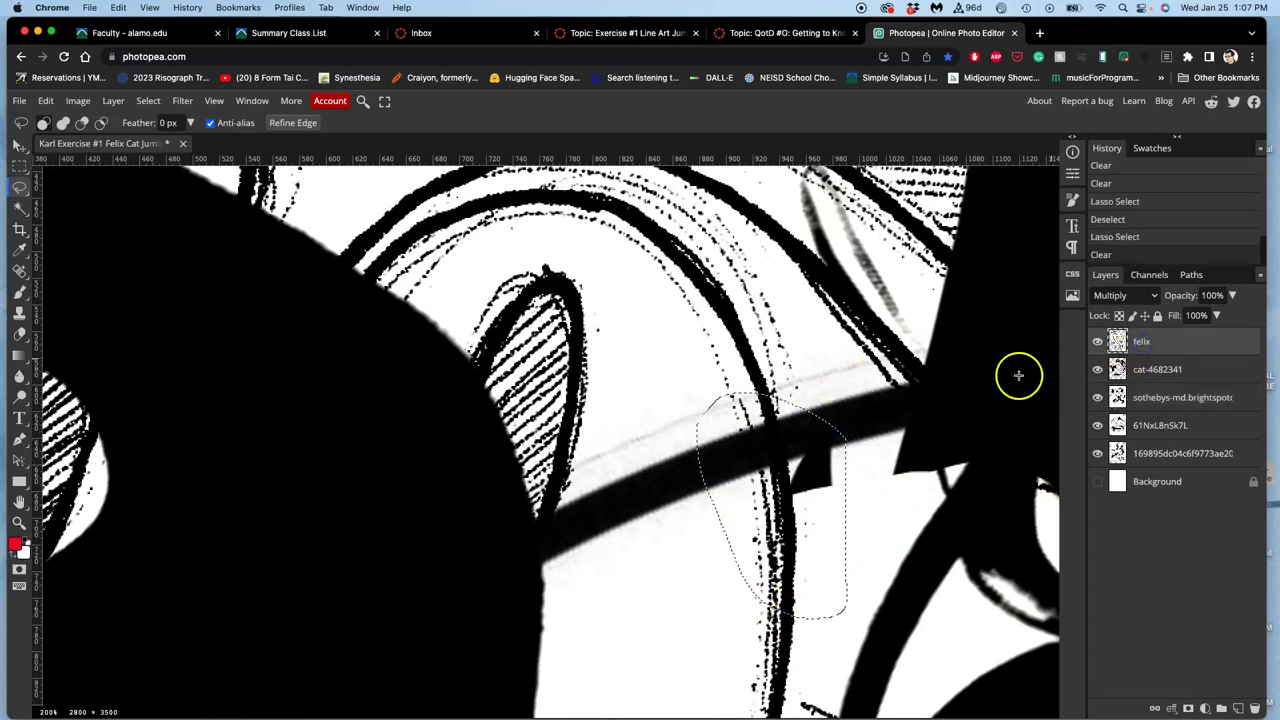
{"action": "left_click", "coordinate": [1097, 342]}
{"action": "left_click", "coordinate": [1097, 342]}
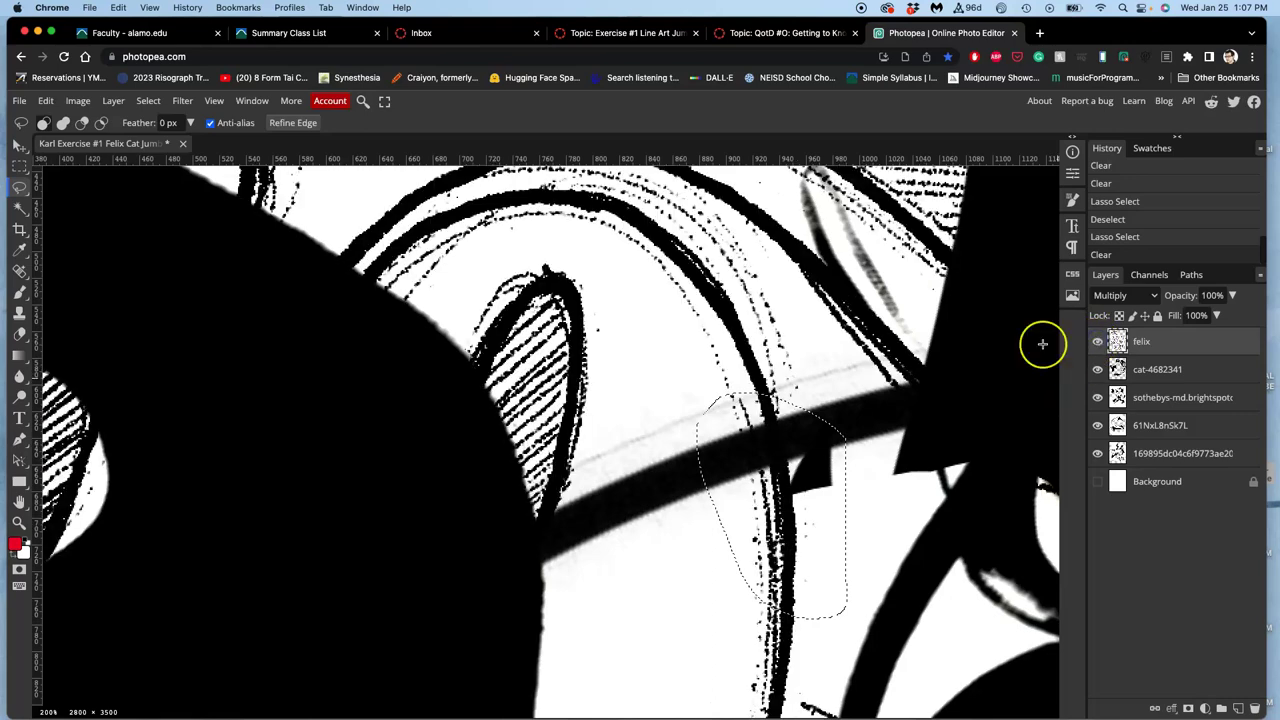
{"action": "key", "text": "ctrl+minus"}
{"action": "key", "text": "ctrl+minus"}
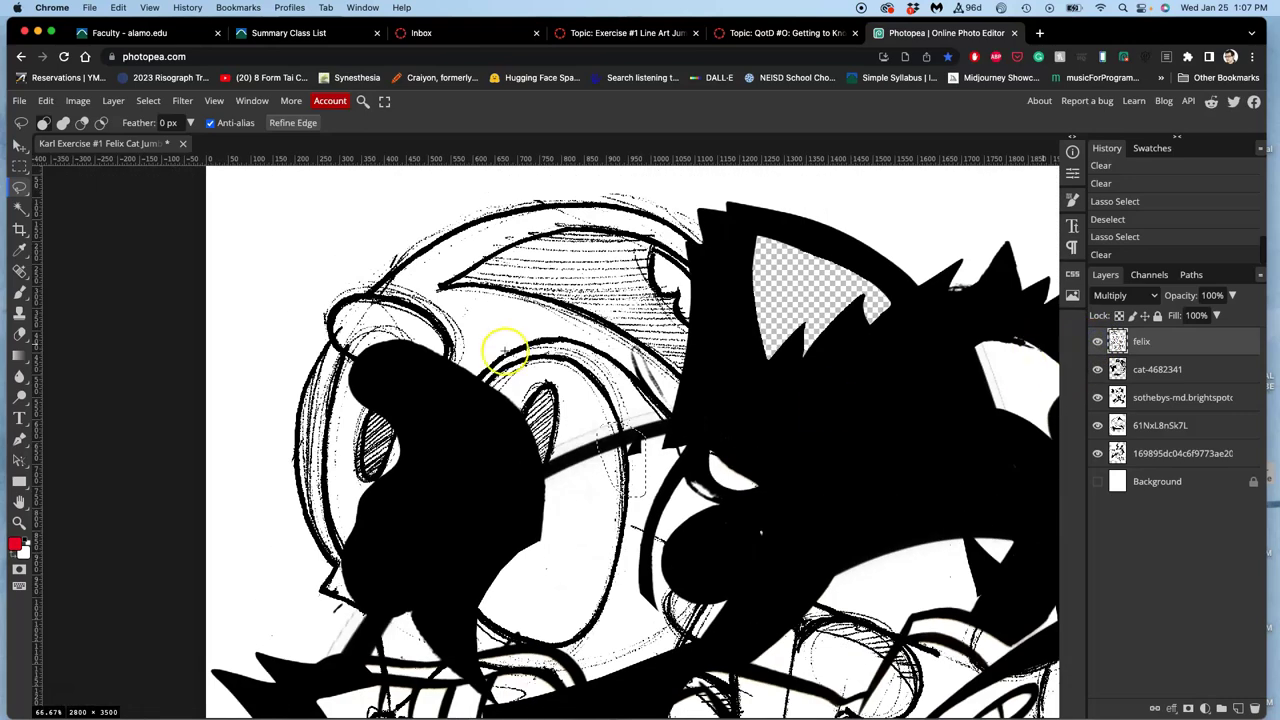
{"action": "scroll", "coordinate": [500, 357], "scroll_direction": "down", "scroll_amount": 1}
{"action": "scroll", "coordinate": [500, 357], "scroll_direction": "left", "scroll_amount": 1}
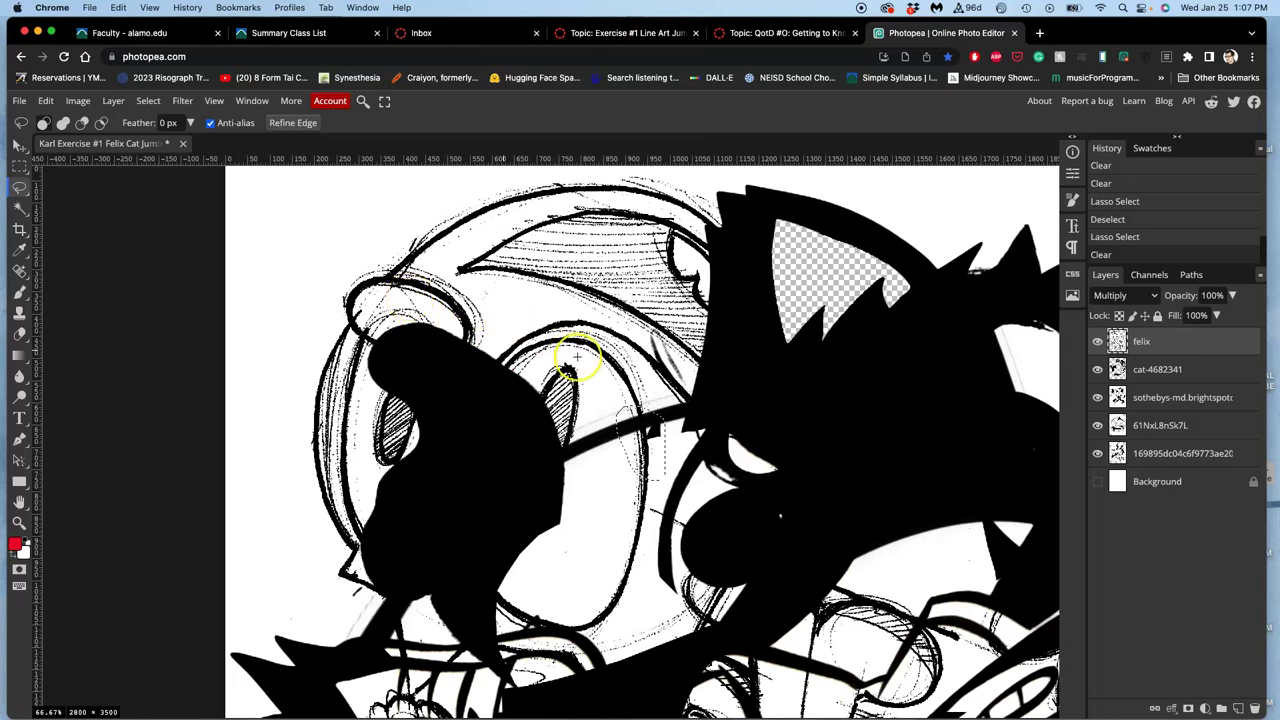
{"action": "mouse_move", "coordinate": [525, 385]}
{"action": "left_mouse_down"}
{"action": "mouse_move", "coordinate": [508, 480]}
{"action": "mouse_move", "coordinate": [593, 467]}
{"action": "left_mouse_up"}
{"action": "left_click_drag", "start_coordinate": [597, 387], "coordinate": [587, 365]}
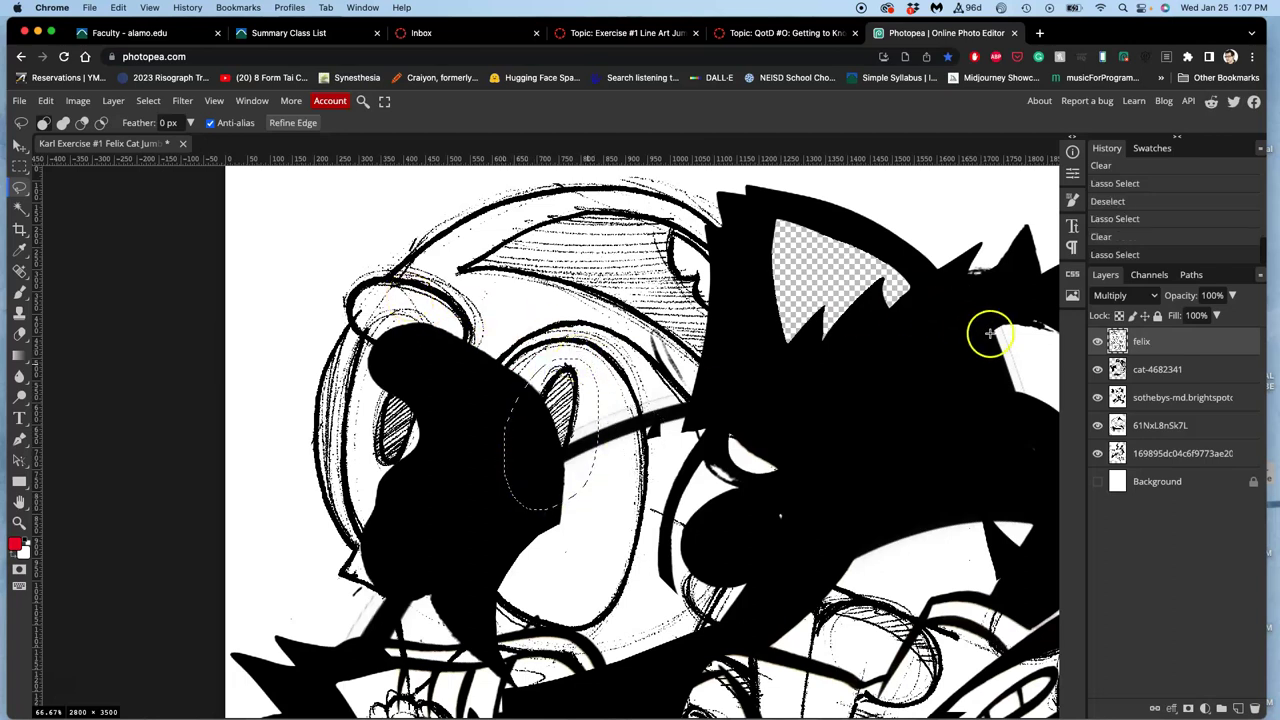
{"action": "left_click", "coordinate": [1170, 342]}
{"action": "key", "text": "Delete"}
{"action": "left_click", "coordinate": [418, 422]}
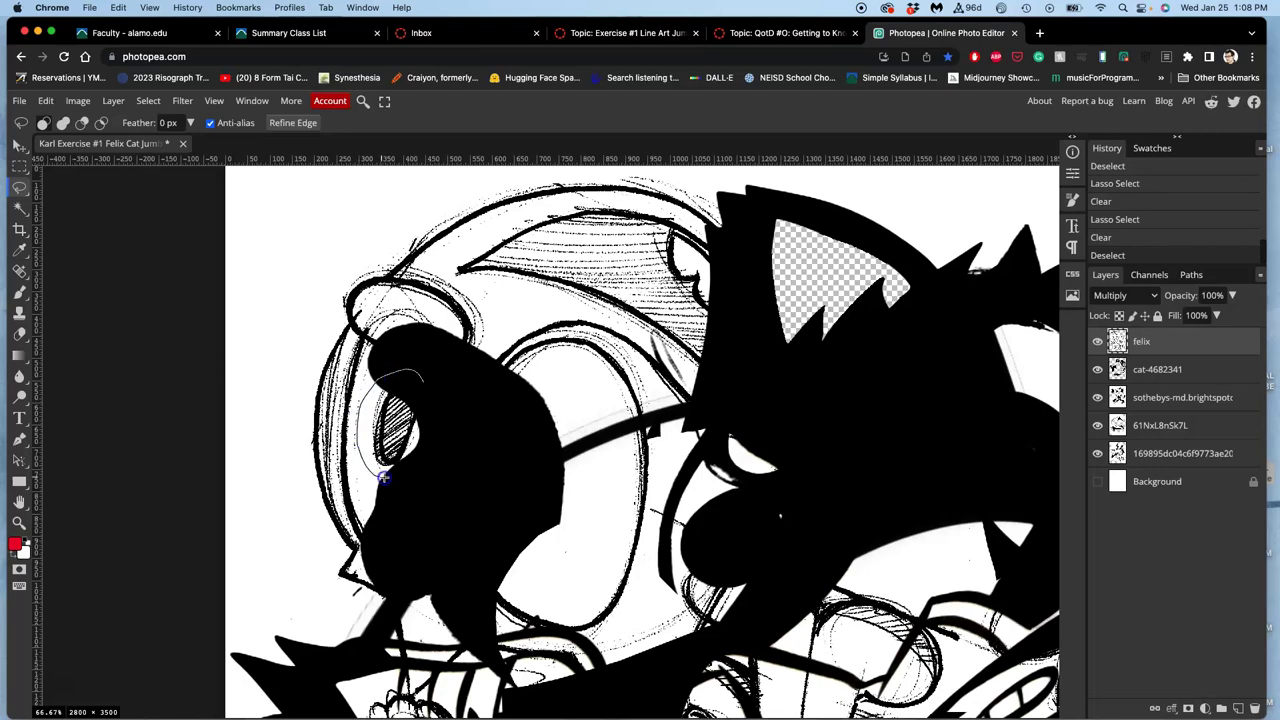
{"action": "left_click_drag", "start_coordinate": [440, 410], "coordinate": [438, 408]}
{"action": "key", "text": "Delete"}
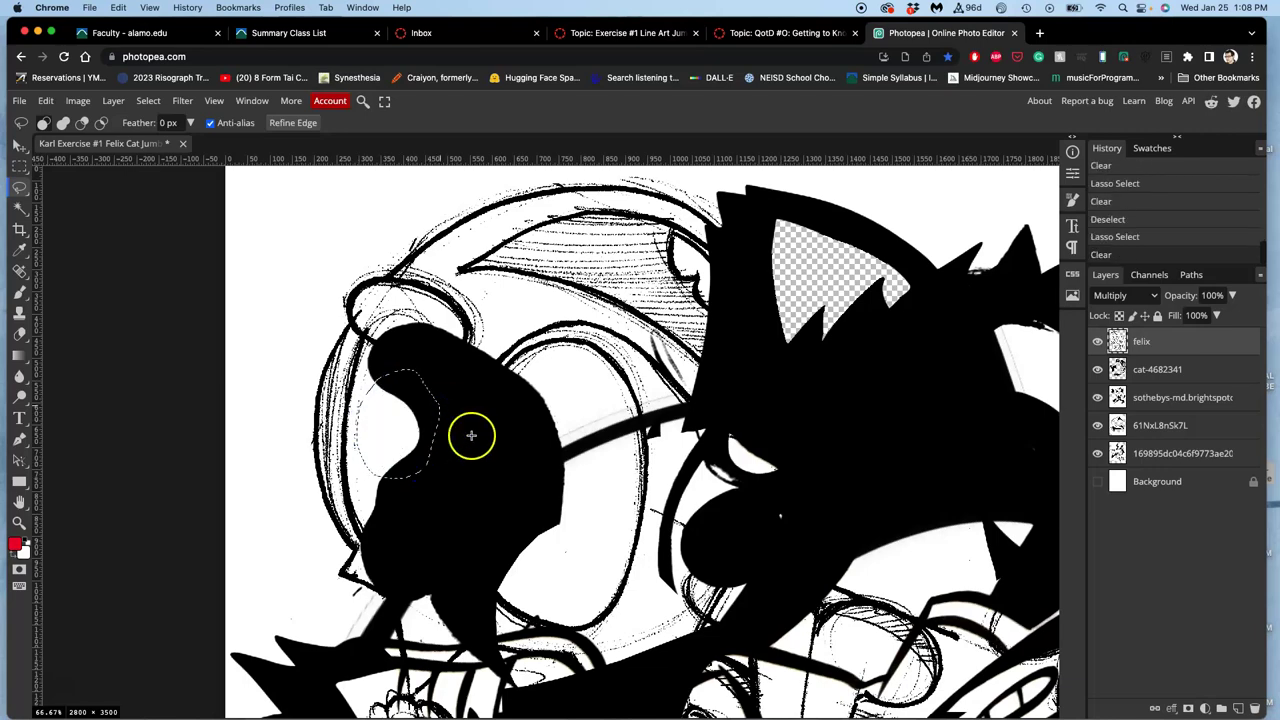
{"action": "left_click", "coordinate": [471, 435]}
Step: Lasso around Felix's sketched feet near the bottom and delete them
{"action": "scroll", "coordinate": [614, 523], "scroll_direction": "down", "scroll_amount": 5}
{"action": "scroll", "coordinate": [614, 523], "scroll_direction": "right", "scroll_amount": 2}
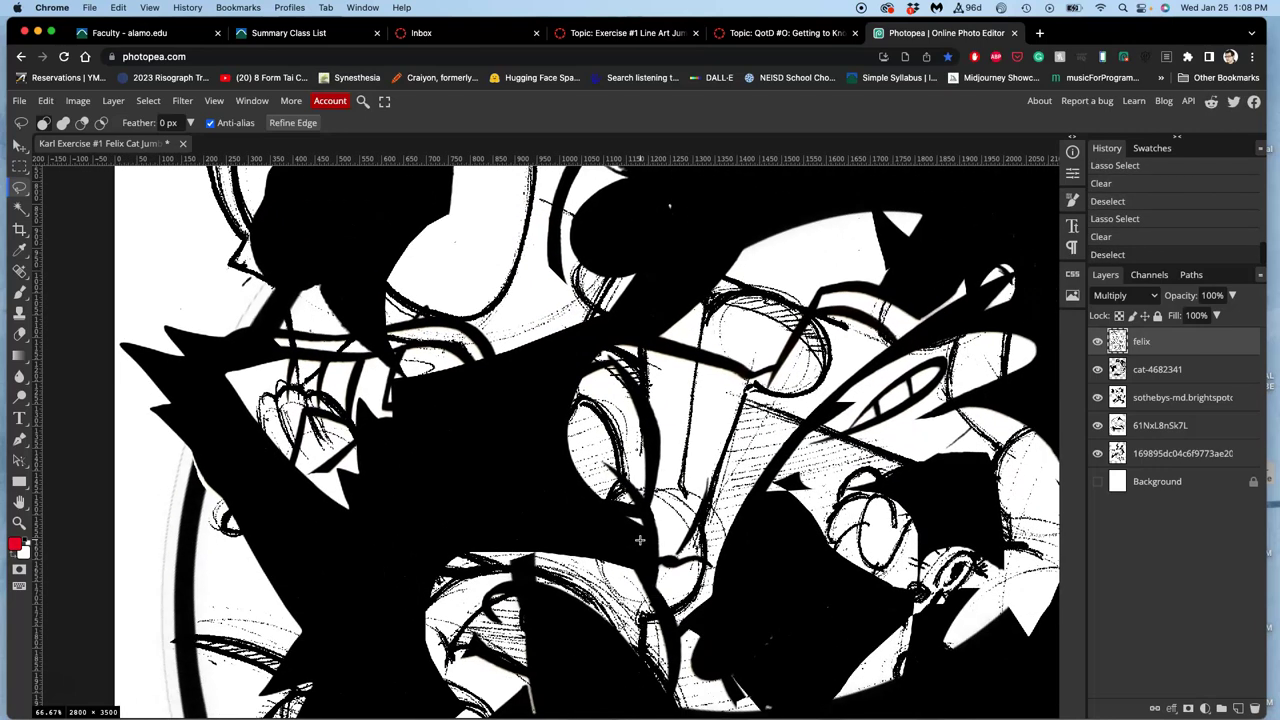
{"action": "scroll", "coordinate": [640, 540], "scroll_direction": "right", "scroll_amount": 5}
{"action": "scroll", "coordinate": [640, 540], "scroll_direction": "down", "scroll_amount": 2}
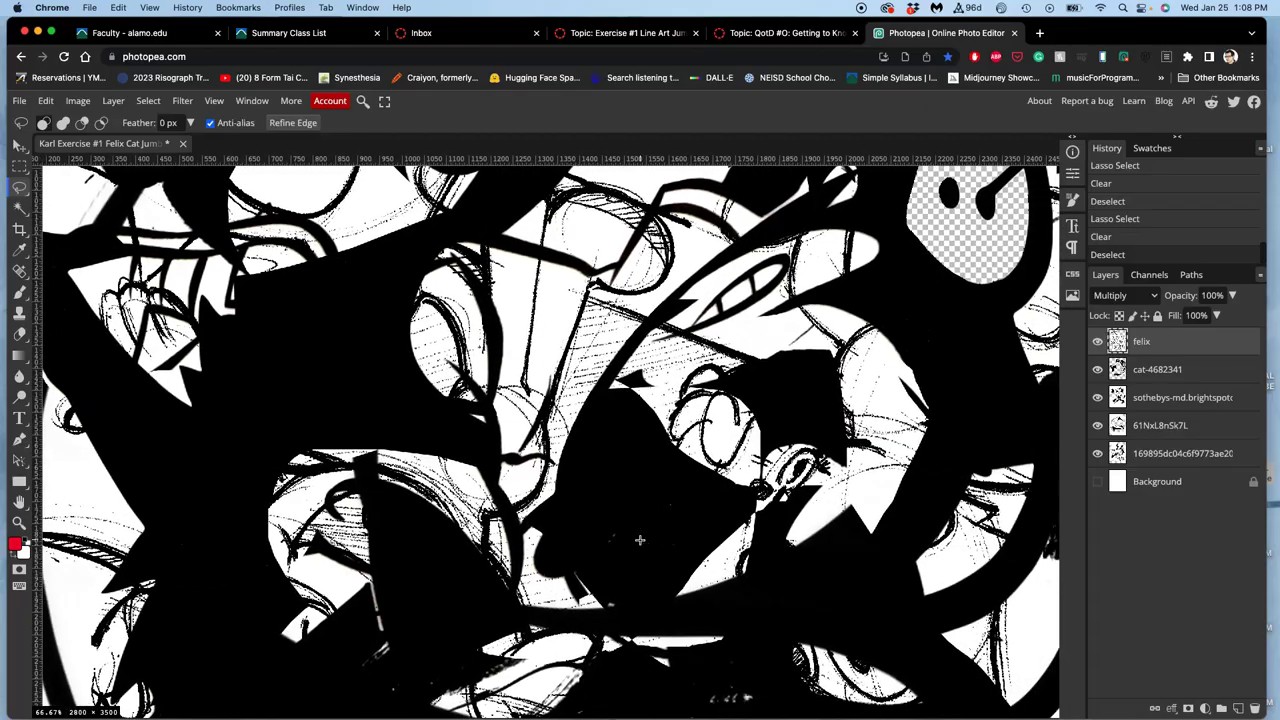
{"action": "scroll", "coordinate": [640, 540], "scroll_direction": "right", "scroll_amount": 4}
{"action": "scroll", "coordinate": [640, 540], "scroll_direction": "down", "scroll_amount": 3}
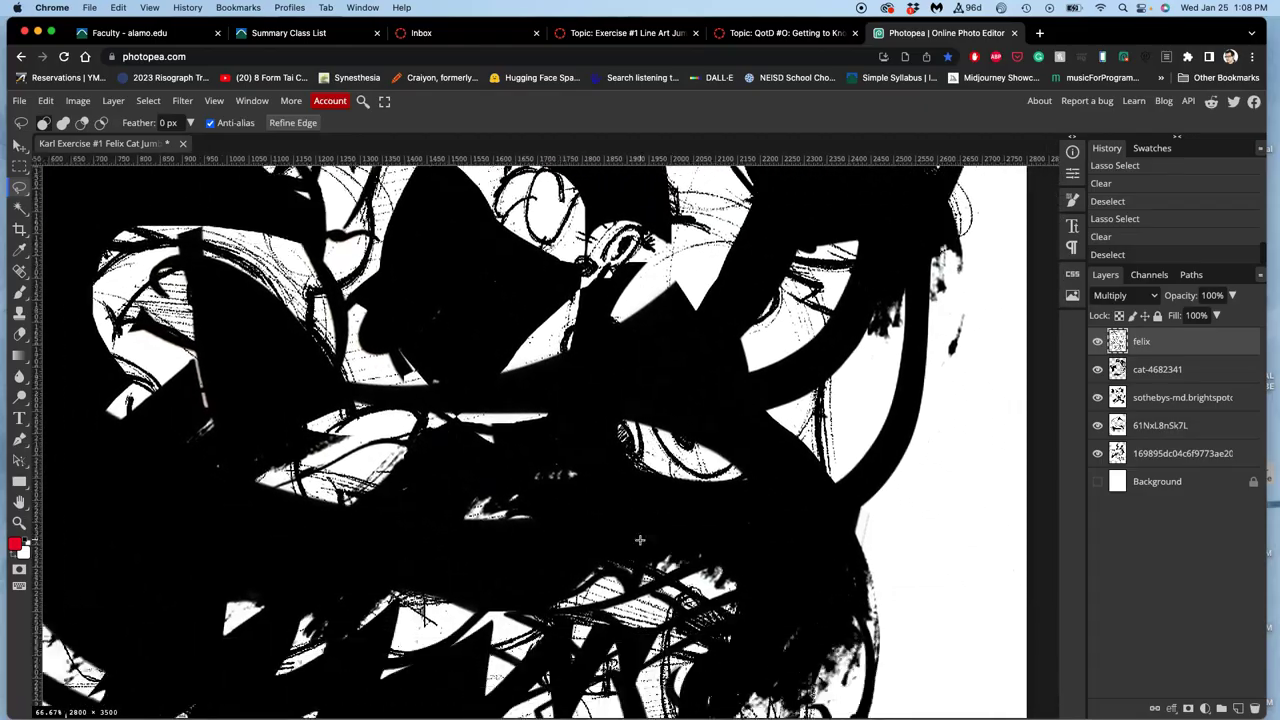
{"action": "scroll", "coordinate": [640, 541], "scroll_direction": "down", "scroll_amount": 5}
{"action": "scroll", "coordinate": [640, 541], "scroll_direction": "left", "scroll_amount": 2}
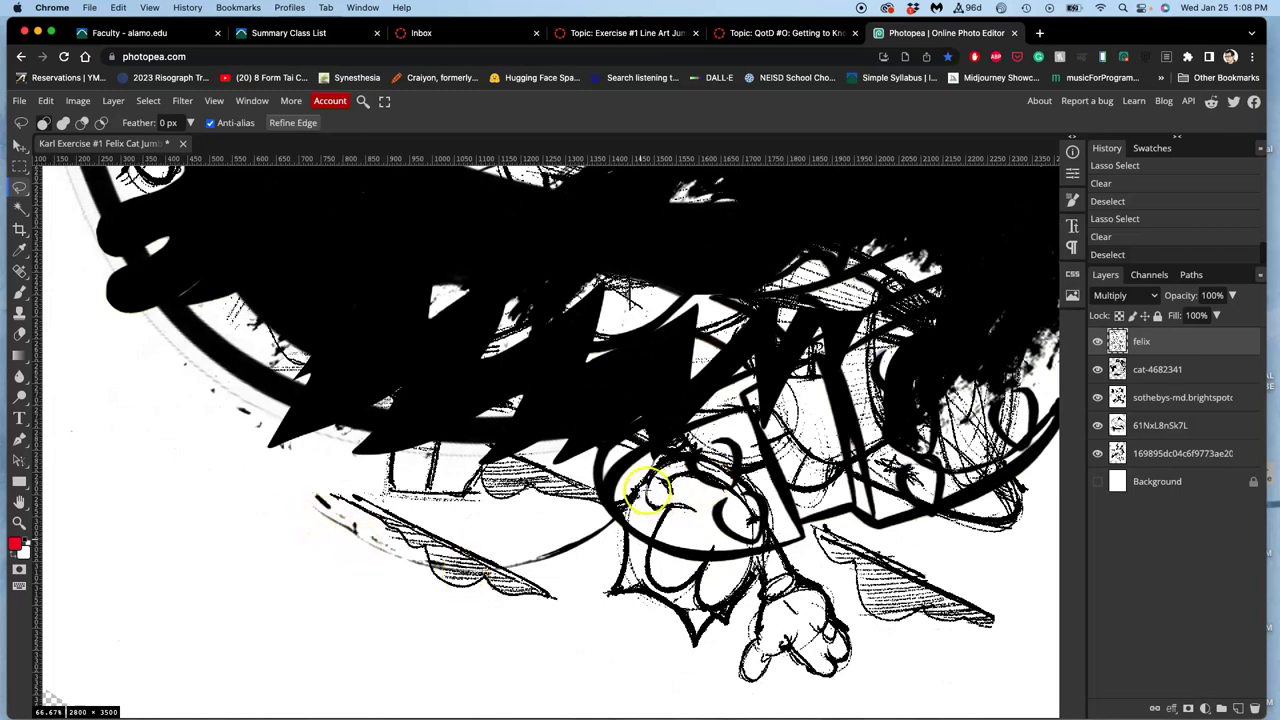
{"action": "mouse_move", "coordinate": [588, 590]}
{"action": "left_mouse_down"}
{"action": "mouse_move", "coordinate": [624, 658]}
{"action": "mouse_move", "coordinate": [733, 705]}
{"action": "left_mouse_up"}
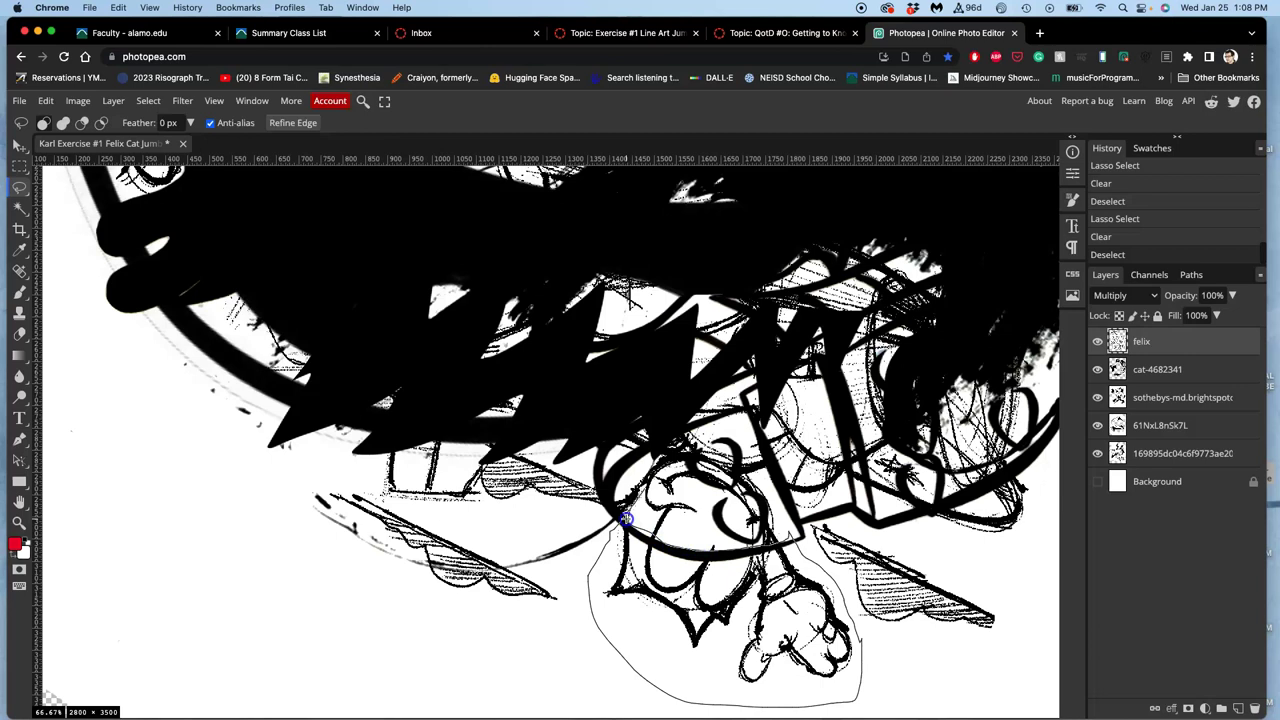
{"action": "left_click_drag", "start_coordinate": [625, 519], "coordinate": [624, 521]}
{"action": "key", "text": "Delete"}
{"action": "left_click", "coordinate": [520, 680]}
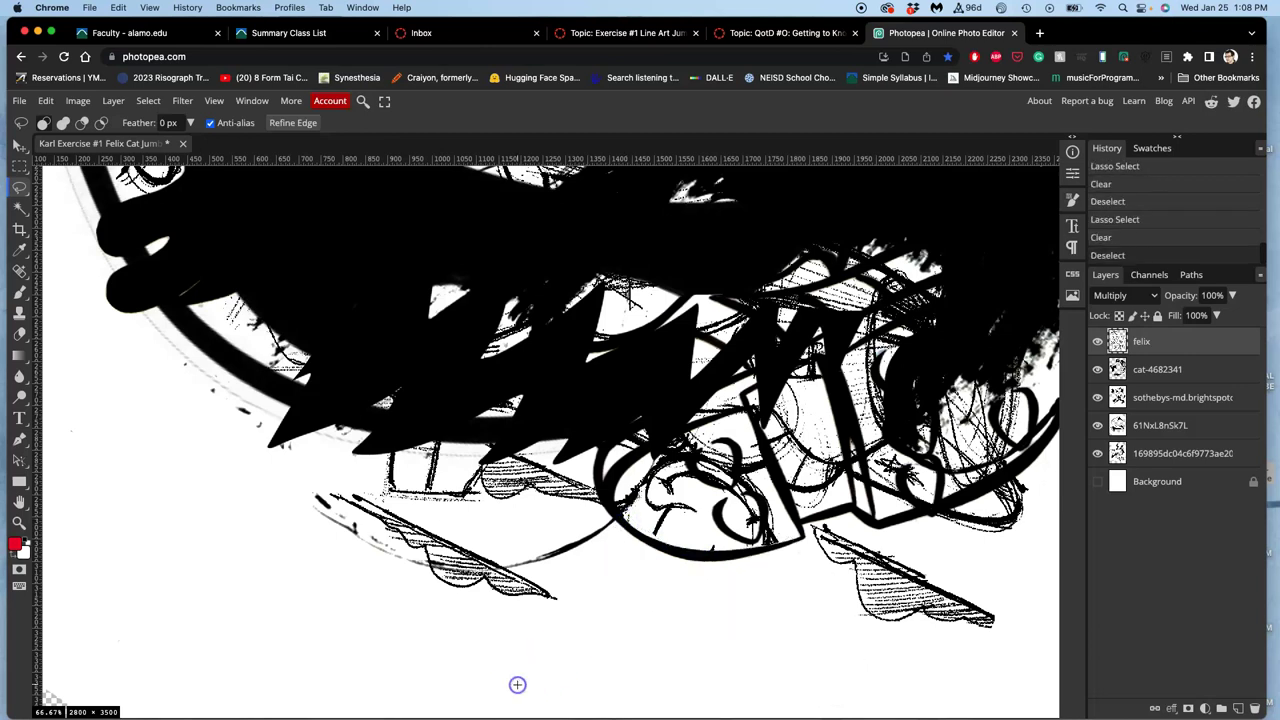
Step: Loop around the remaining stray shoe lines and delete them
{"action": "left_click", "coordinate": [604, 608]}
{"action": "left_click_drag", "start_coordinate": [606, 607], "coordinate": [625, 530]}
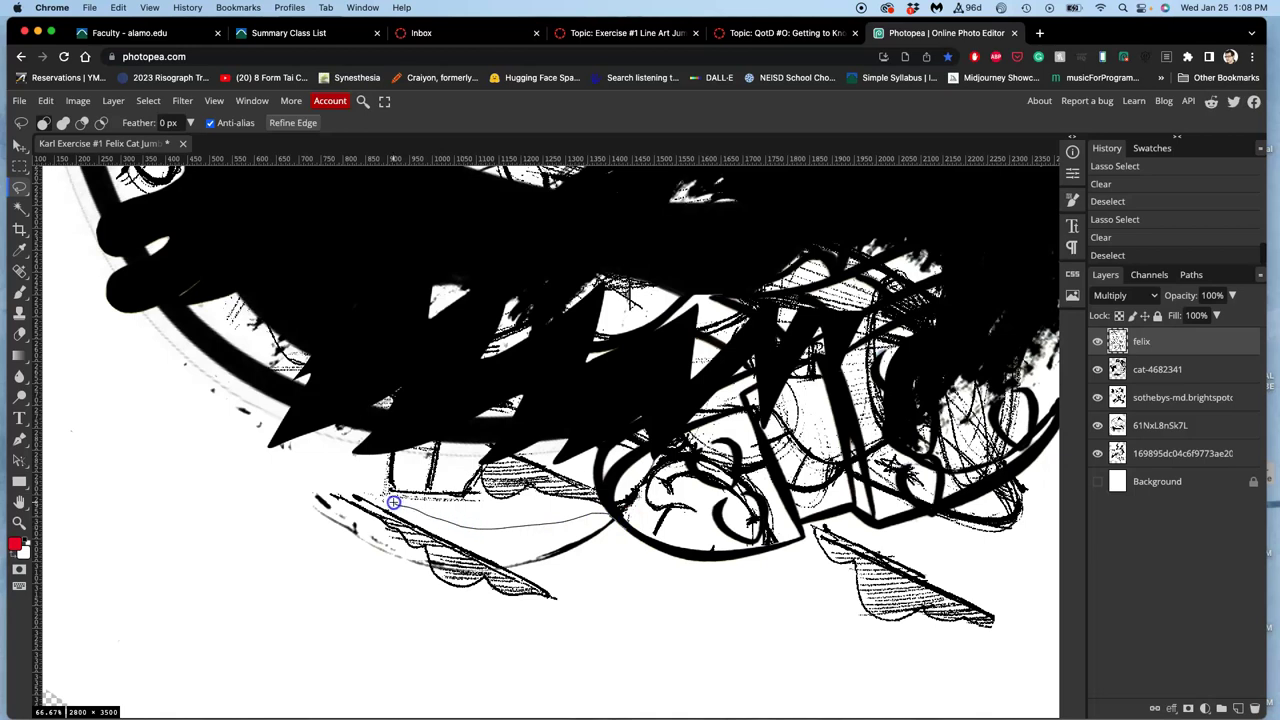
{"action": "mouse_move", "coordinate": [353, 481]}
{"action": "left_mouse_down"}
{"action": "mouse_move", "coordinate": [270, 511]}
{"action": "mouse_move", "coordinate": [439, 662]}
{"action": "mouse_move", "coordinate": [613, 630]}
{"action": "left_mouse_up"}
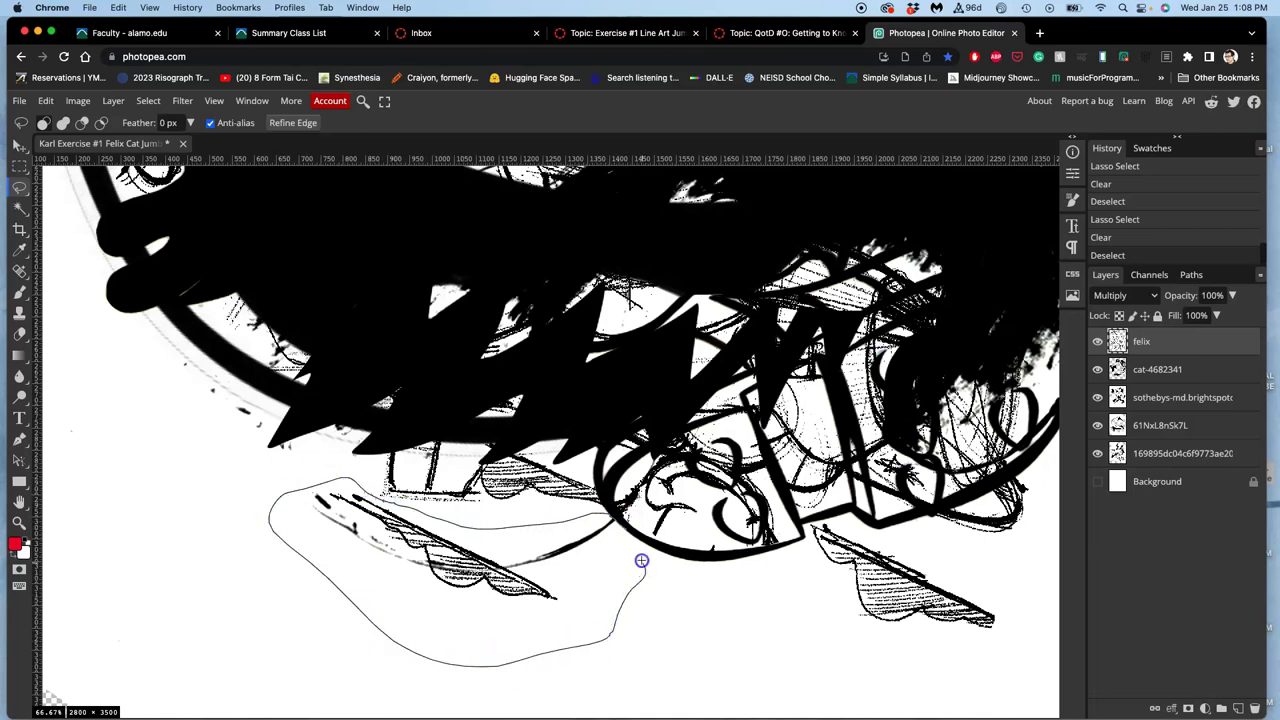
{"action": "left_click_drag", "start_coordinate": [635, 550], "coordinate": [626, 530]}
{"action": "key", "text": "Delete"}
Step: Zoom out and toggle the felix, cat-4682341 and sothebys layers off and on to compare
{"action": "key", "text": "ctrl+minus"}
{"action": "key", "text": "ctrl+minus"}
{"action": "key", "text": "ctrl+minus"}
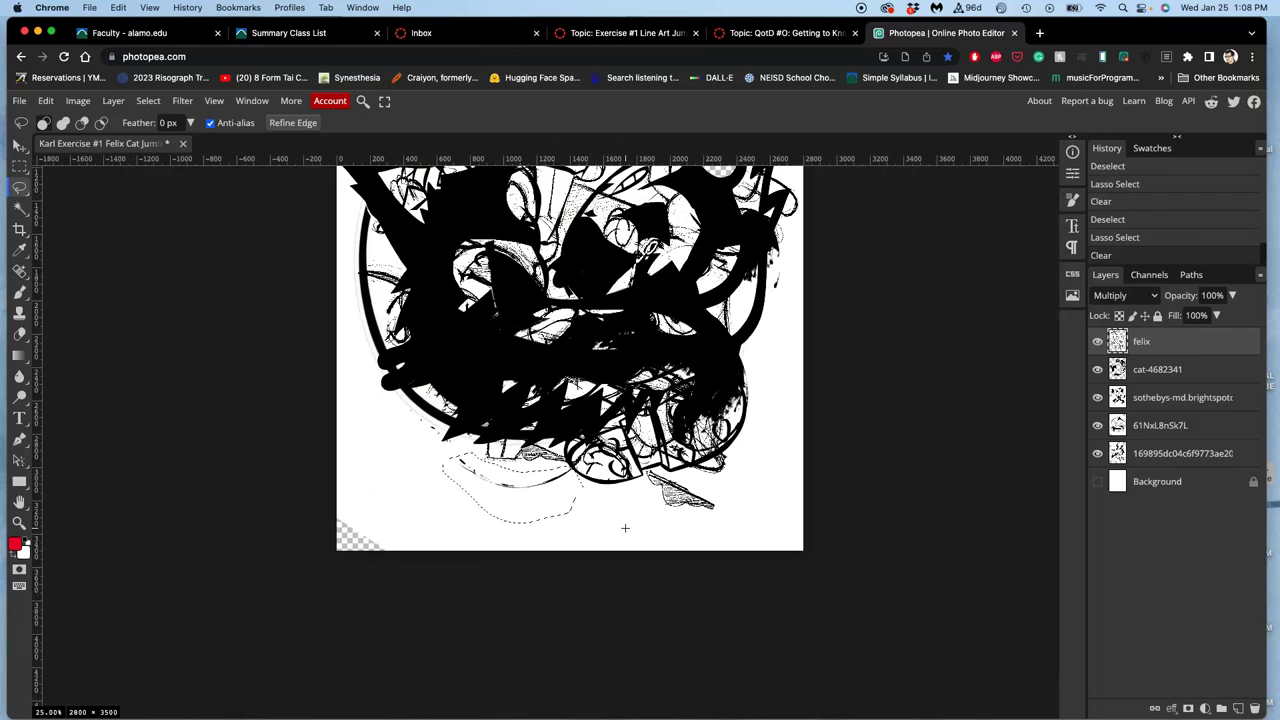
{"action": "left_click", "coordinate": [1097, 341]}
{"action": "left_click", "coordinate": [1097, 341]}
{"action": "left_click", "coordinate": [1140, 372]}
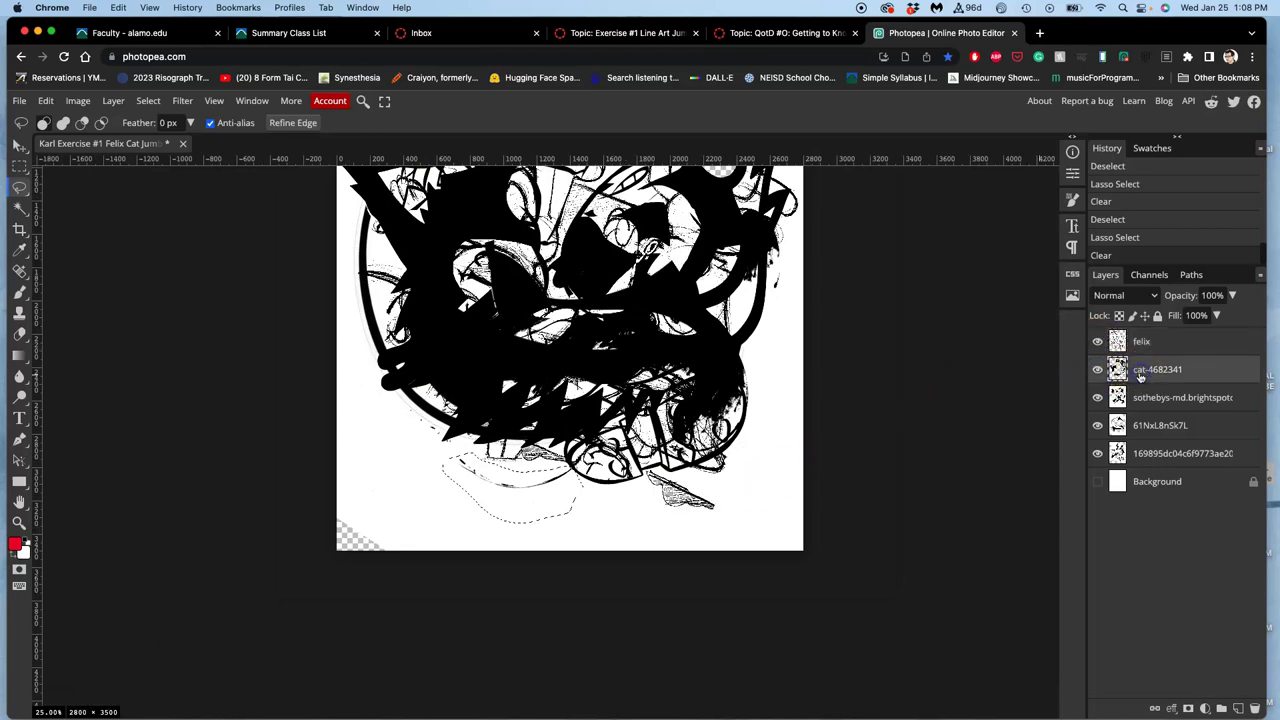
{"action": "left_click", "coordinate": [1097, 369]}
{"action": "left_click", "coordinate": [1097, 369]}
{"action": "left_click", "coordinate": [1097, 397]}
{"action": "left_click", "coordinate": [1097, 397]}
Step: Delete the selected scribble area from the sothebys layer and deselect
{"action": "left_click", "coordinate": [1147, 399]}
{"action": "key", "text": "Delete"}
{"action": "key", "text": "super+d"}
{"action": "scroll", "coordinate": [572, 445], "scroll_direction": "up", "scroll_amount": 4}
{"action": "scroll", "coordinate": [572, 447], "scroll_direction": "up", "scroll_amount": 5}
{"action": "scroll", "coordinate": [572, 447], "scroll_direction": "right", "scroll_amount": 2}
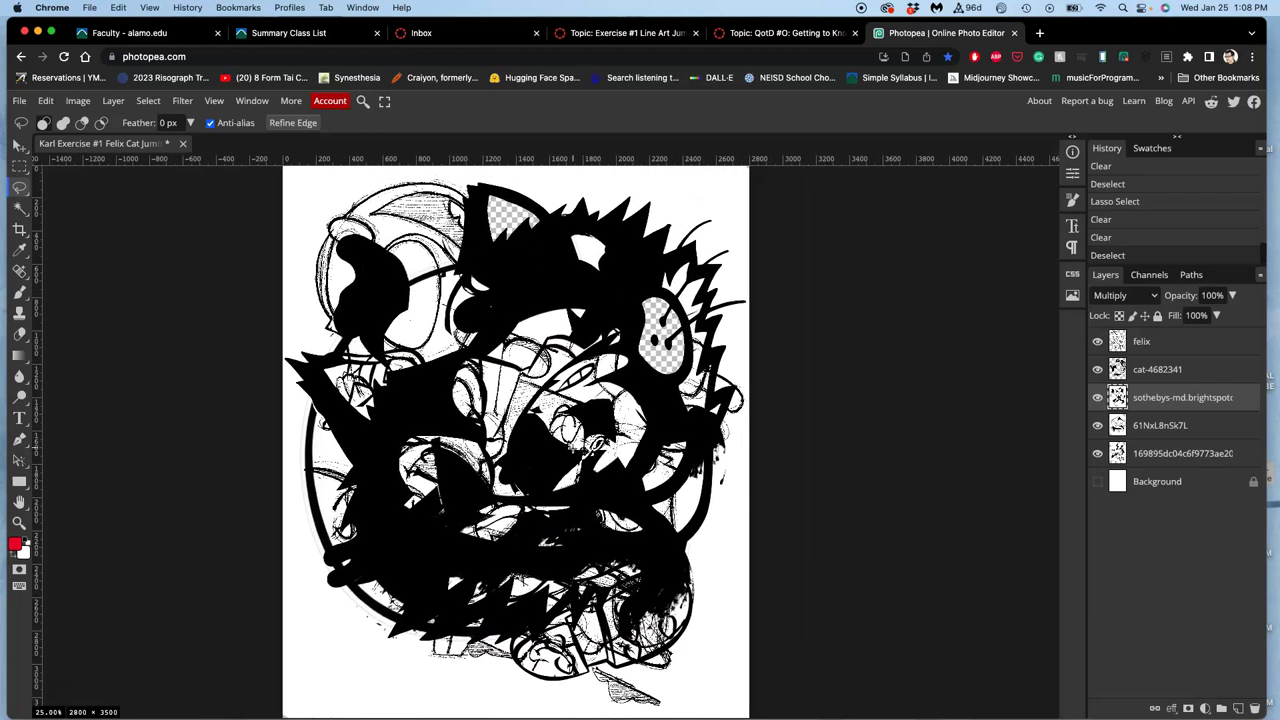
Step: On the felix layer, lasso and delete the scribbles near the bottom, then deselect
{"action": "left_click", "coordinate": [1186, 341]}
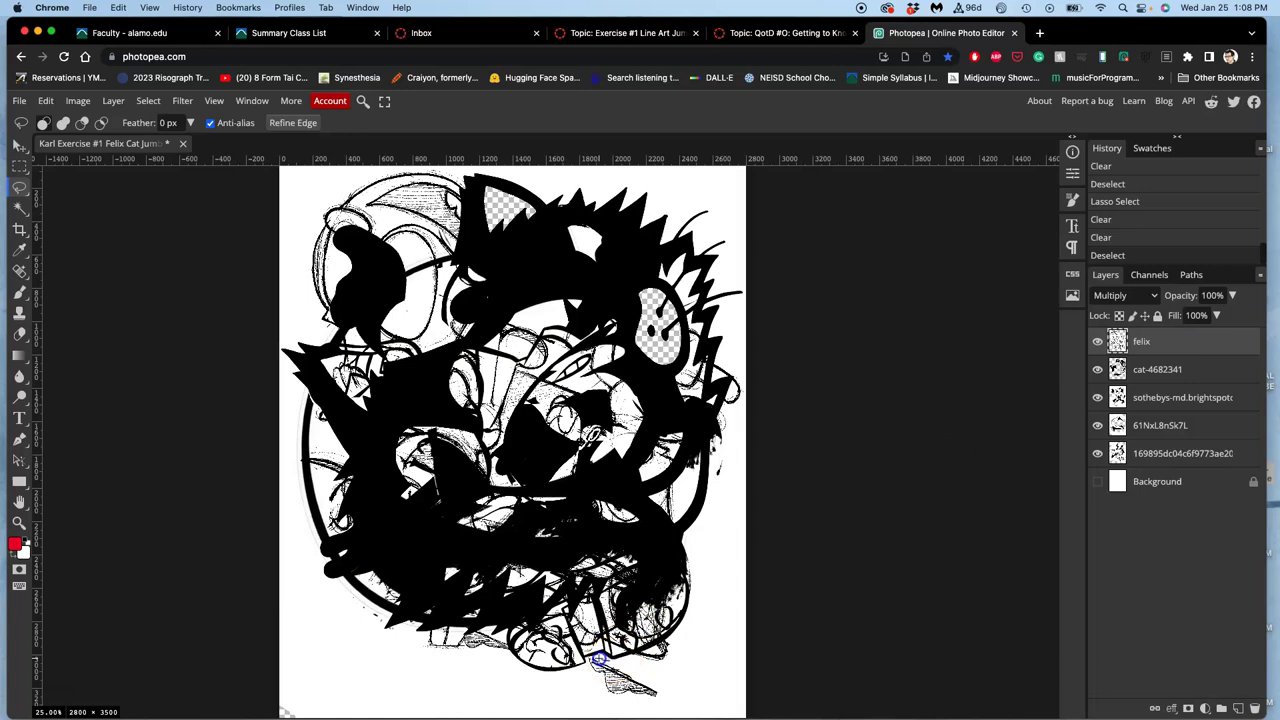
{"action": "left_click_drag", "start_coordinate": [669, 690], "coordinate": [652, 659]}
{"action": "key", "text": "Delete"}
{"action": "key", "text": "ctrl+d"}
{"action": "scroll", "coordinate": [690, 470], "scroll_direction": "up", "scroll_amount": 1}
{"action": "scroll", "coordinate": [688, 470], "scroll_direction": "up", "scroll_amount": 1}
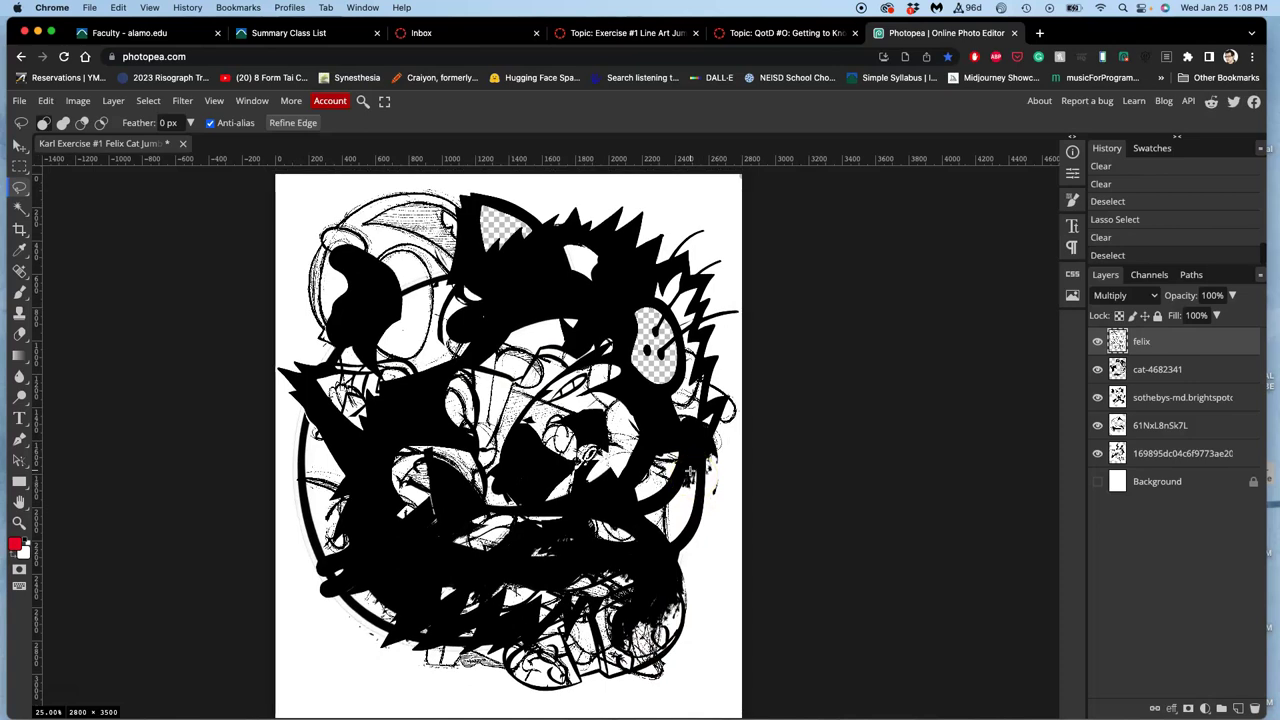
{"action": "scroll", "coordinate": [690, 471], "scroll_direction": "down", "scroll_amount": 1}
{"action": "left_click", "coordinate": [725, 450]}
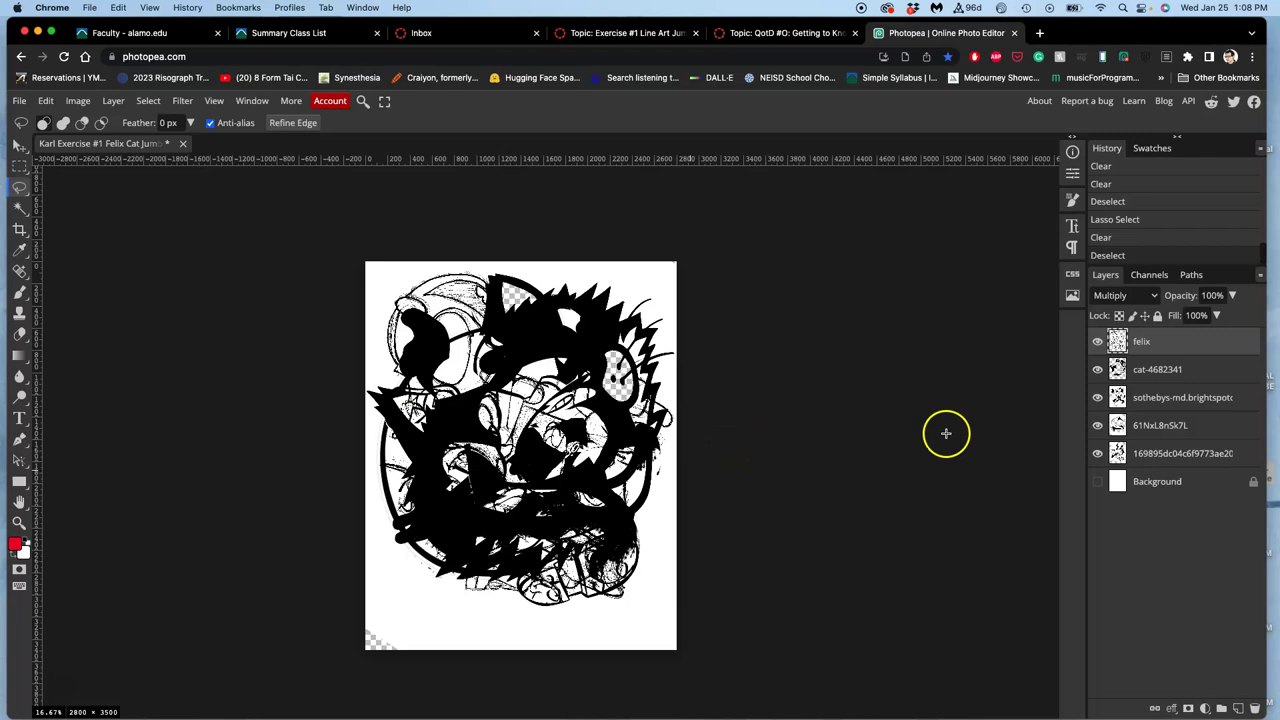
Step: Hide and re-show the felix and cat-4682341 layers to check the cleanup
{"action": "left_click", "coordinate": [1097, 343]}
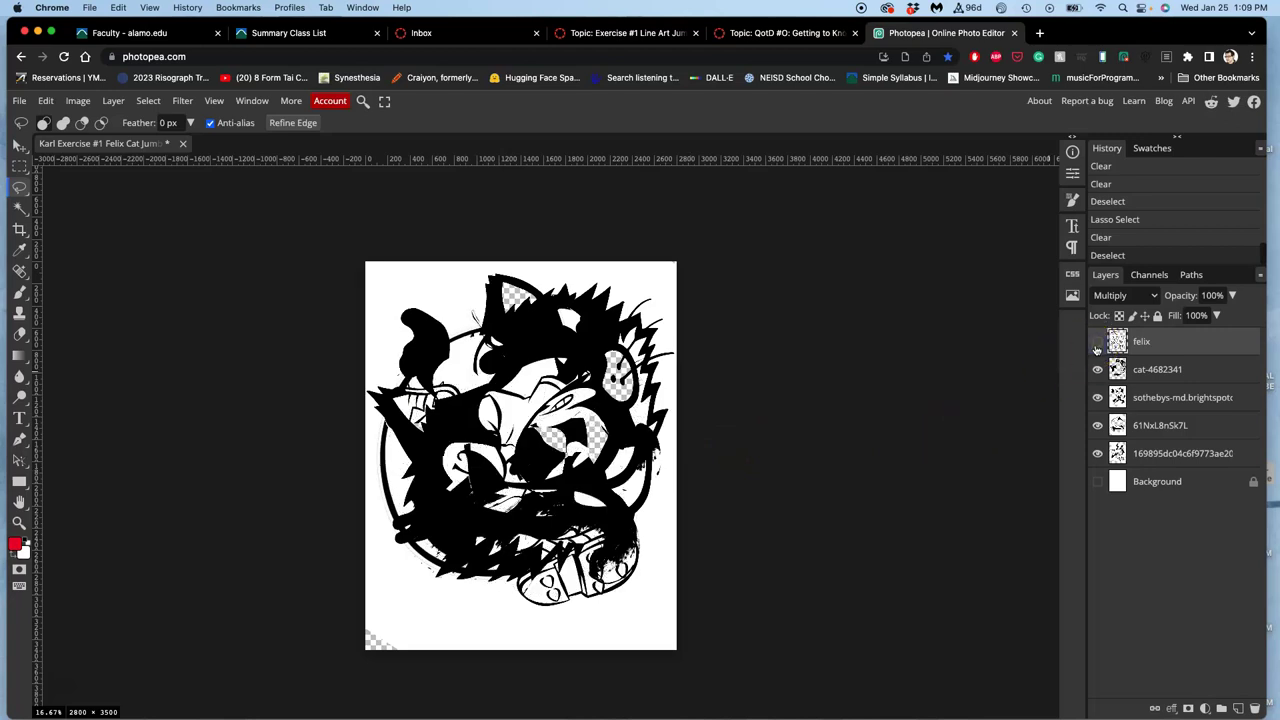
{"action": "left_click", "coordinate": [1097, 369]}
{"action": "left_click", "coordinate": [1097, 369]}
{"action": "left_click", "coordinate": [1097, 341]}
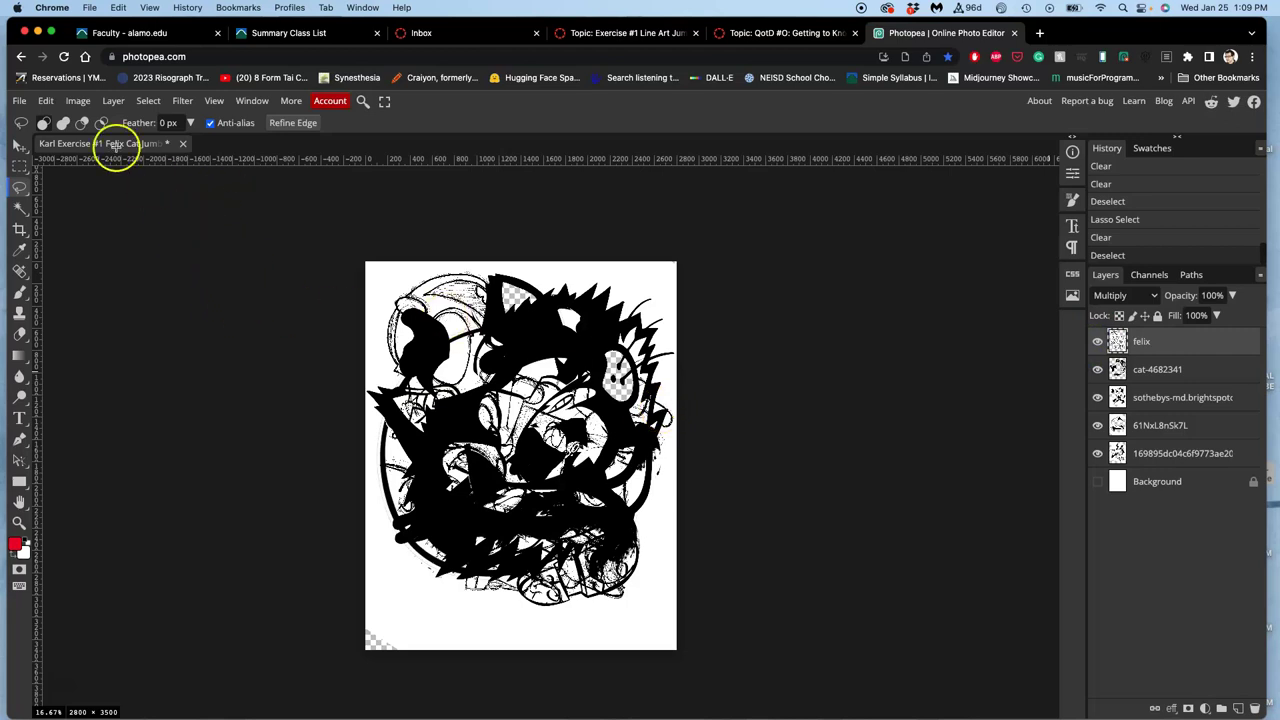
Step: Save the Felix Cat Jumble PSD, confirming the save changes prompt
{"action": "left_click", "coordinate": [20, 102]}
{"action": "left_click", "coordinate": [40, 236]}
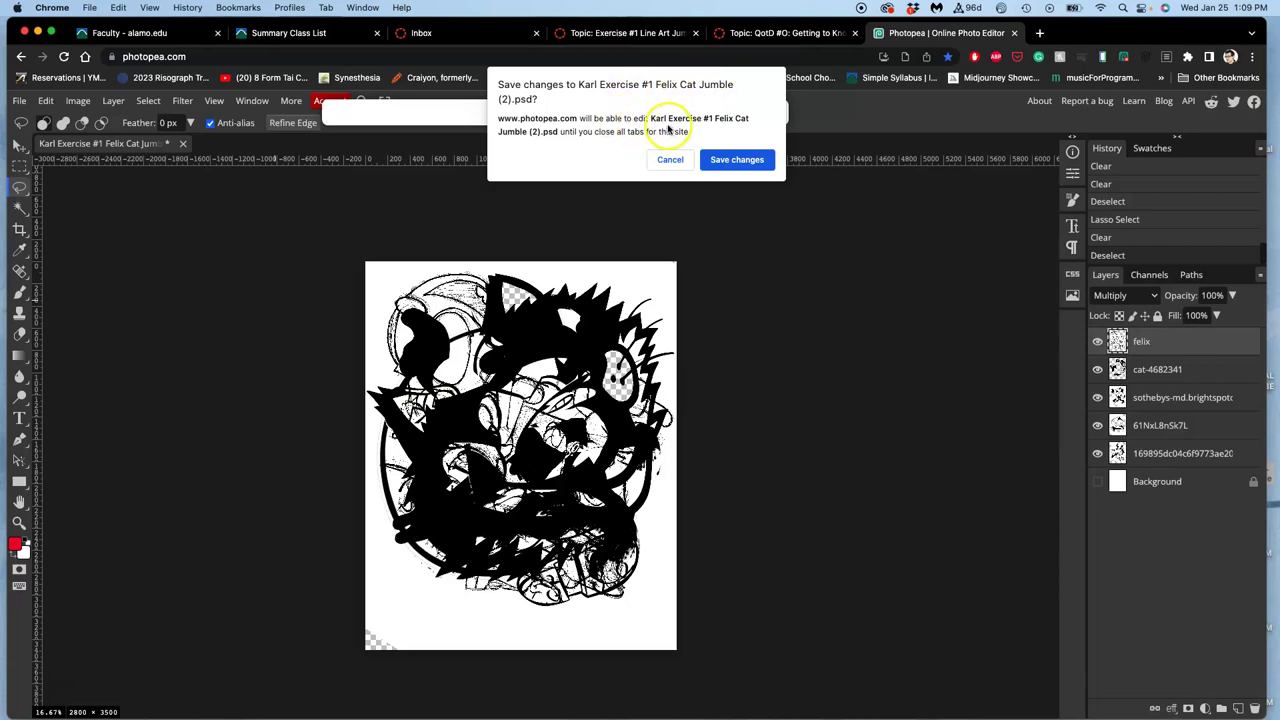
{"action": "left_click", "coordinate": [736, 160]}
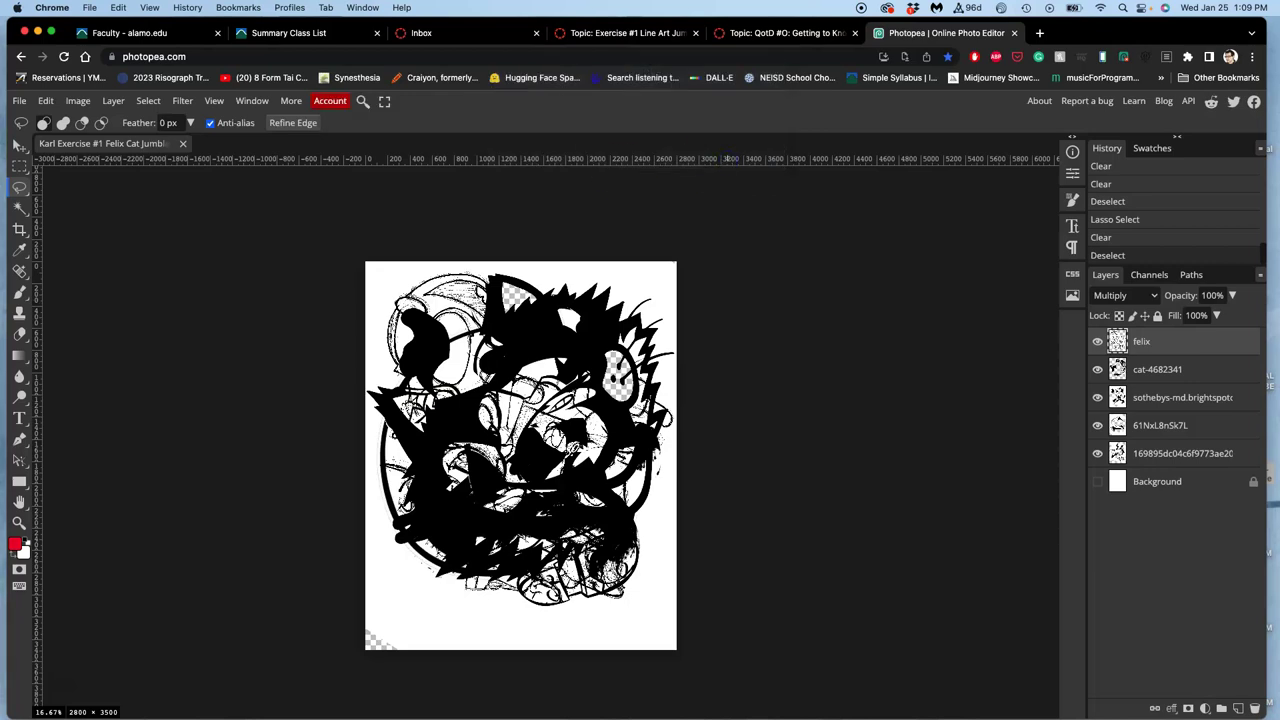
Step: Dismiss the Downloads stack and move the browser window down to uncover Finder
{"action": "mouse_move", "coordinate": [14, 600]}
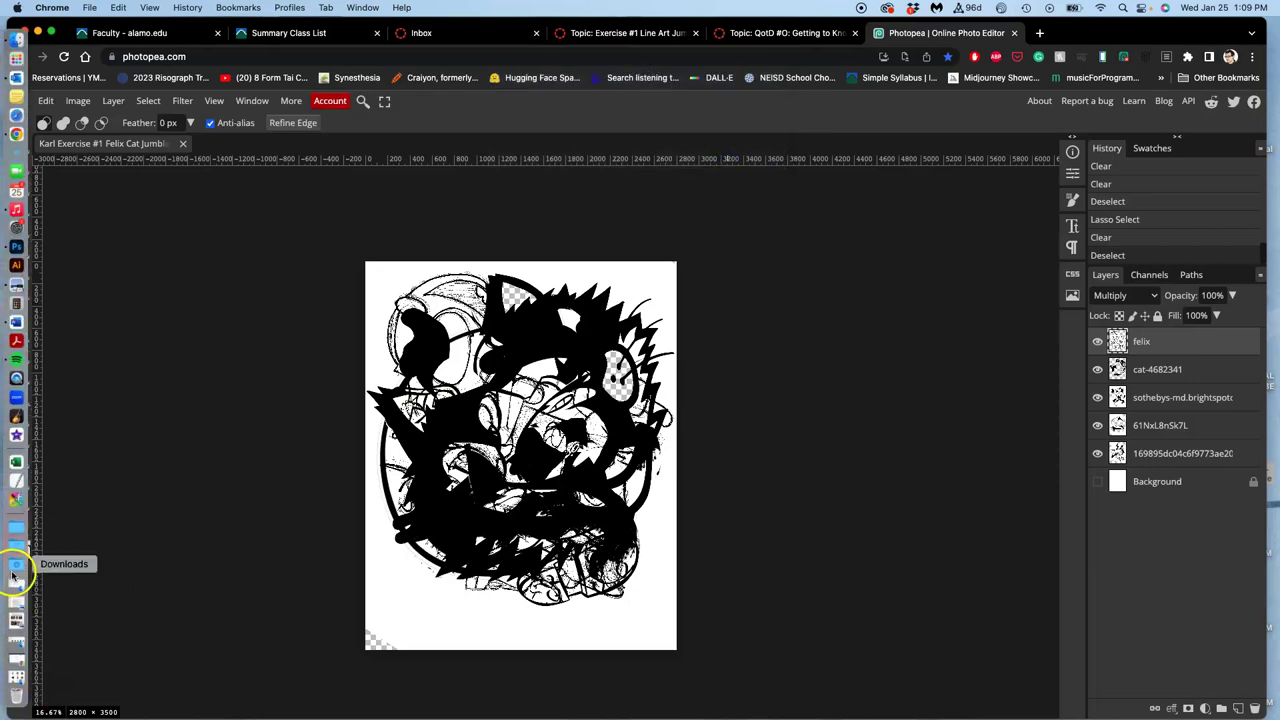
{"action": "left_click", "coordinate": [12, 572]}
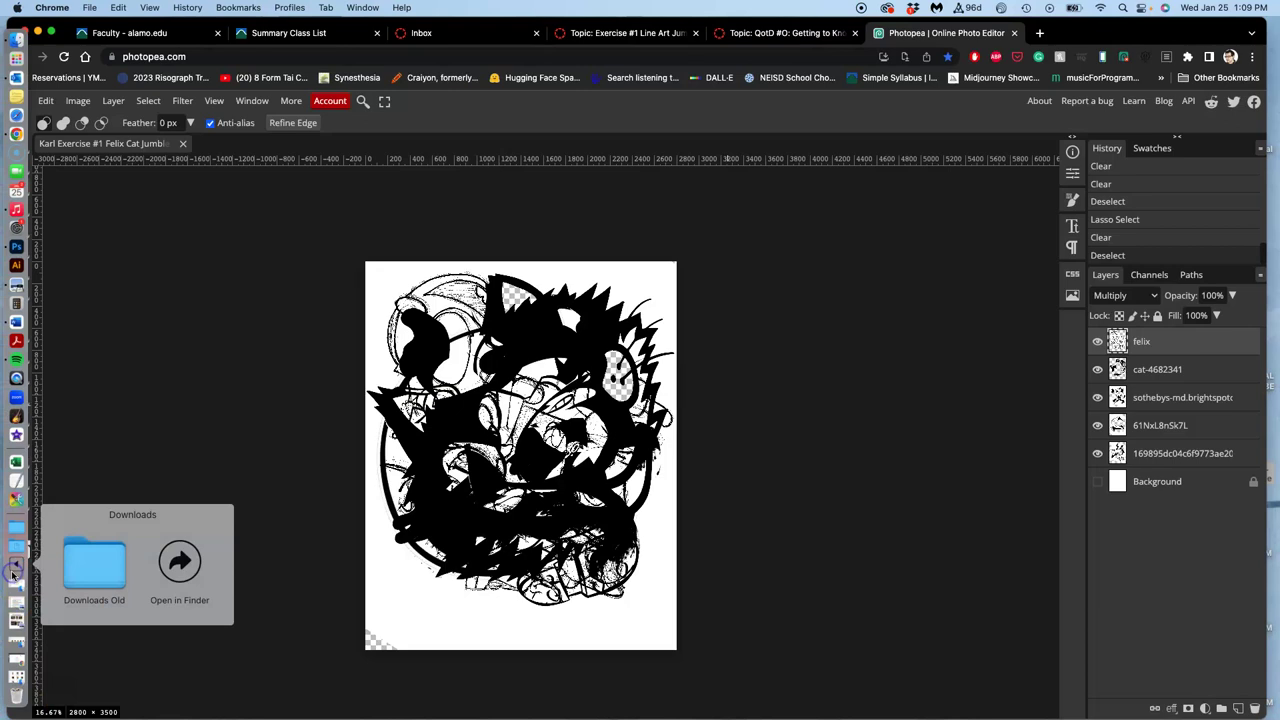
{"action": "left_click", "coordinate": [699, 315]}
{"action": "key", "text": "F11"}
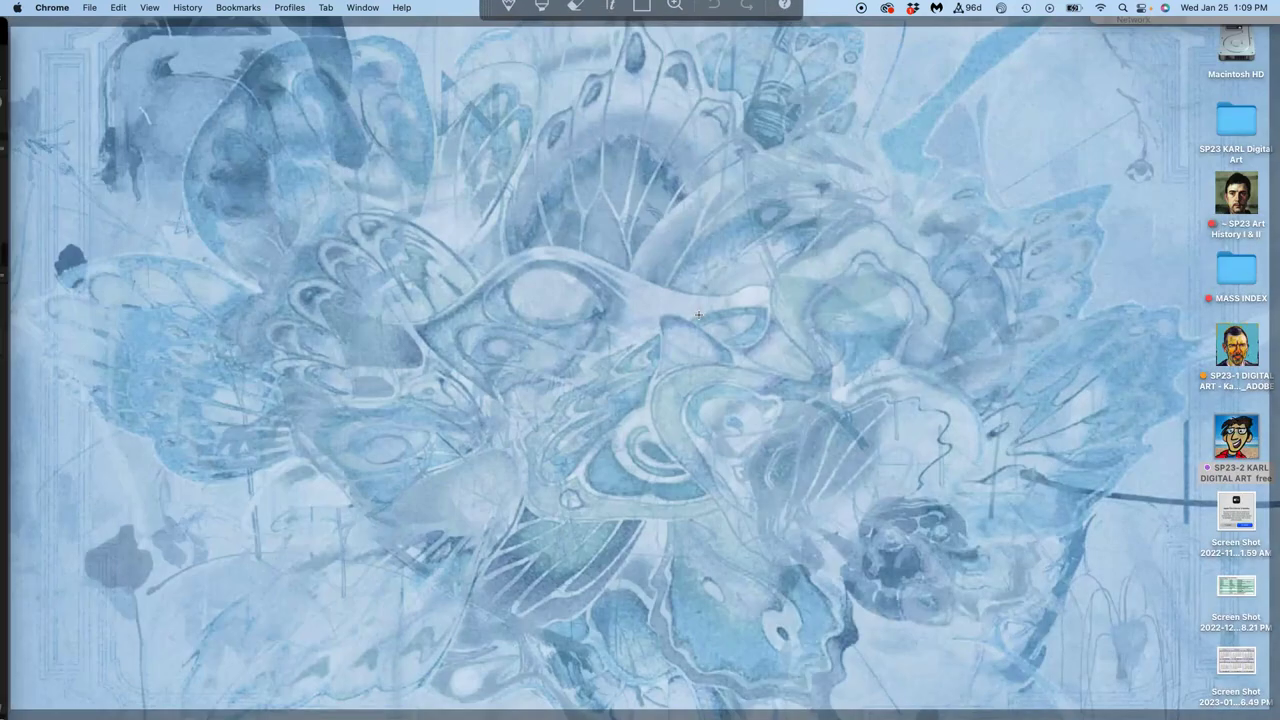
{"action": "key", "text": "F11"}
{"action": "left_click", "coordinate": [961, 320]}
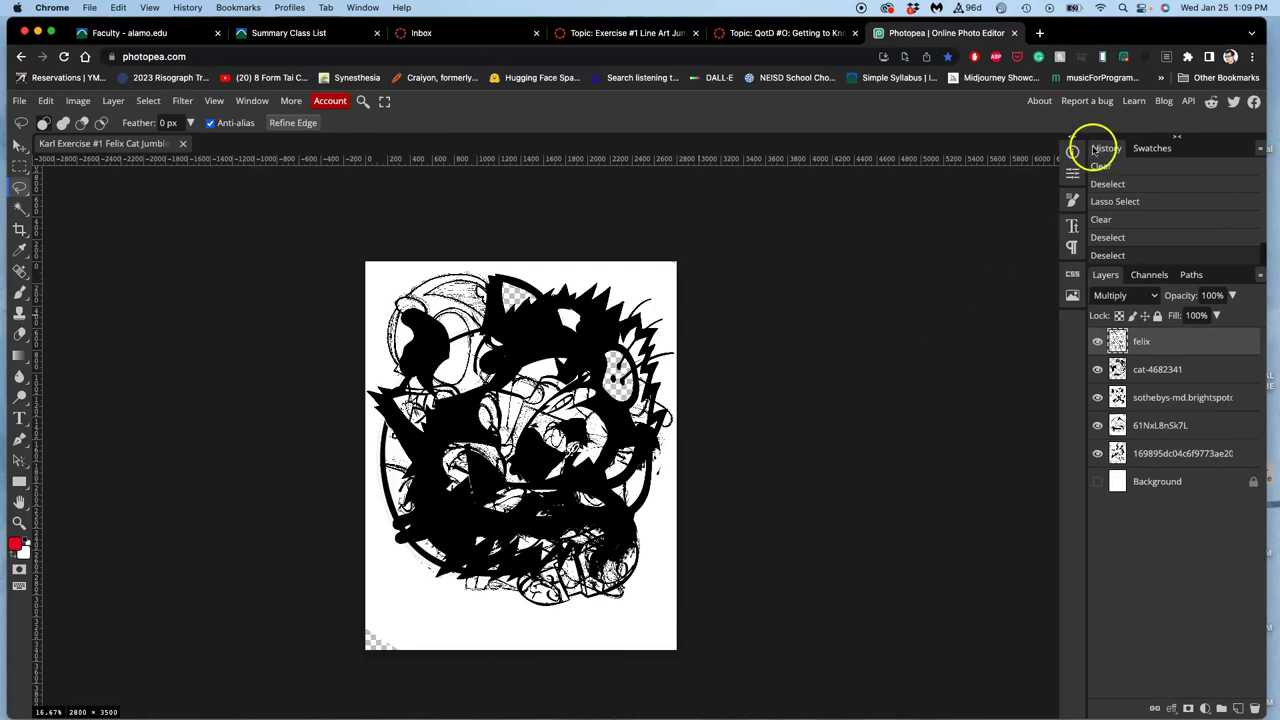
{"action": "left_click_drag", "start_coordinate": [1127, 34], "coordinate": [1076, 302]}
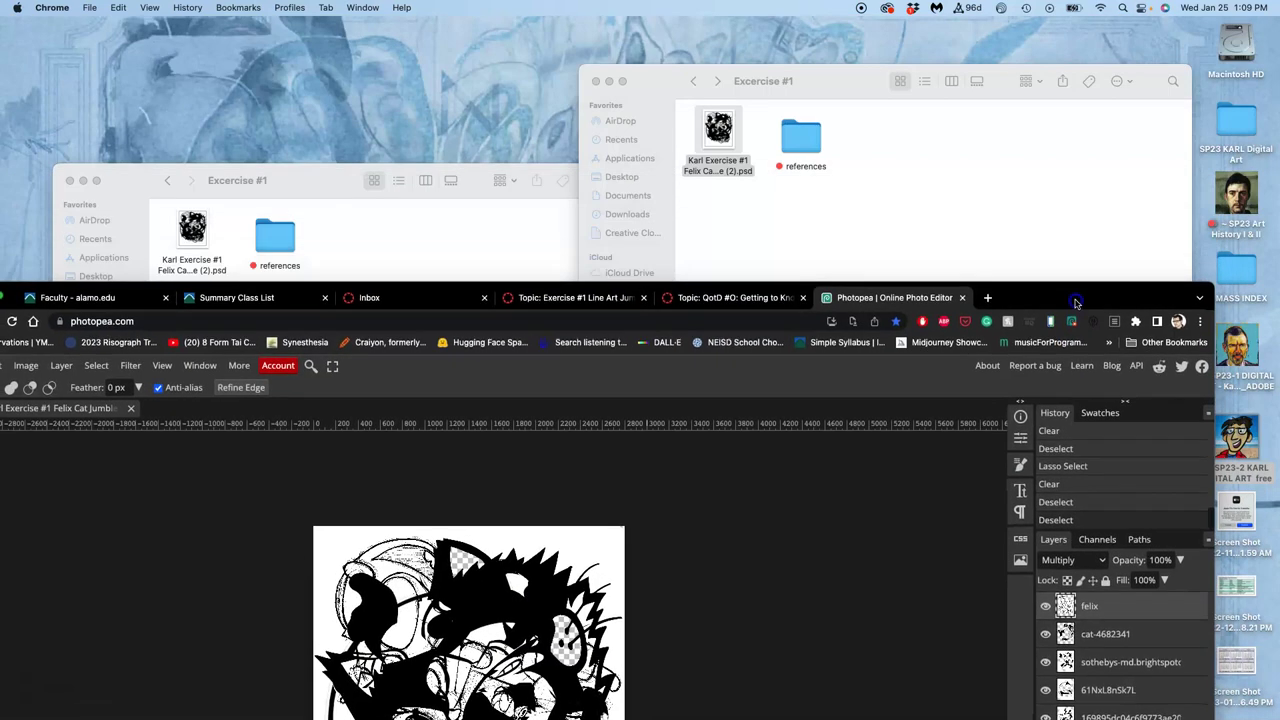
Step: Close the duplicate Excercise #1 Finder window, select the saved PSD, and return to the browser
{"action": "left_click", "coordinate": [971, 197]}
{"action": "left_click_drag", "start_coordinate": [731, 191], "coordinate": [729, 170]}
{"action": "left_click", "coordinate": [464, 252]}
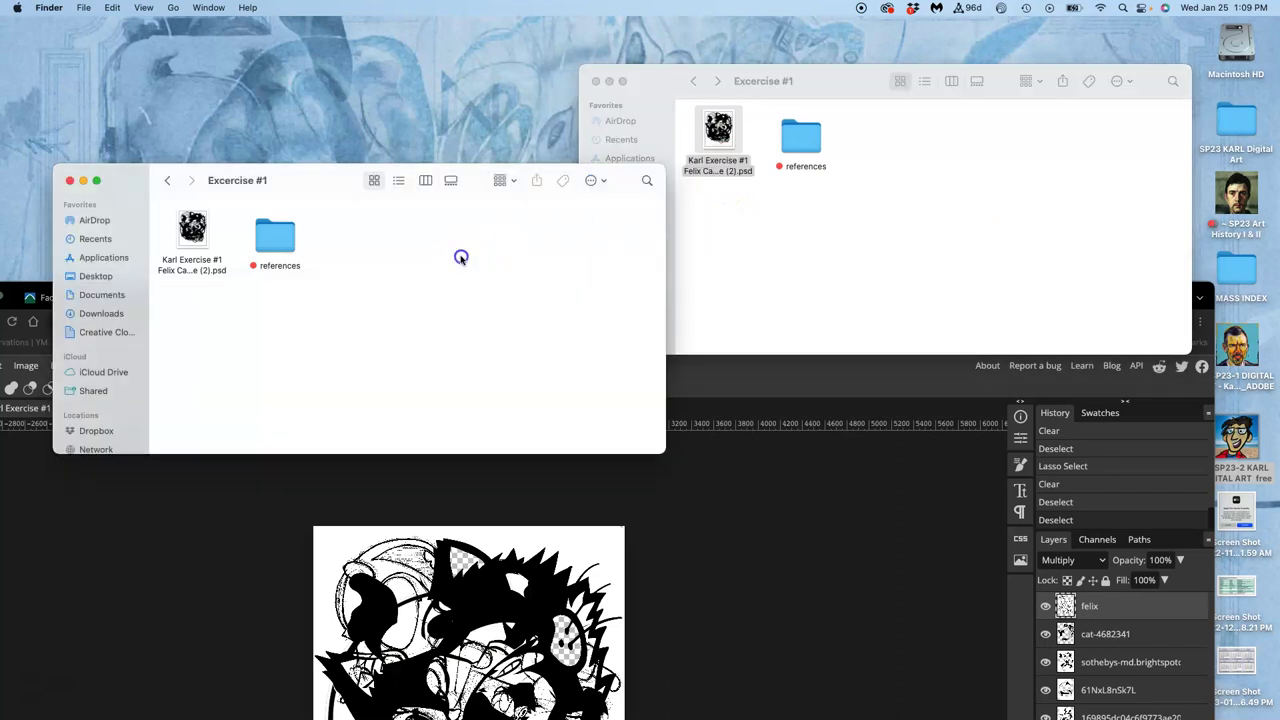
{"action": "left_click", "coordinate": [70, 181]}
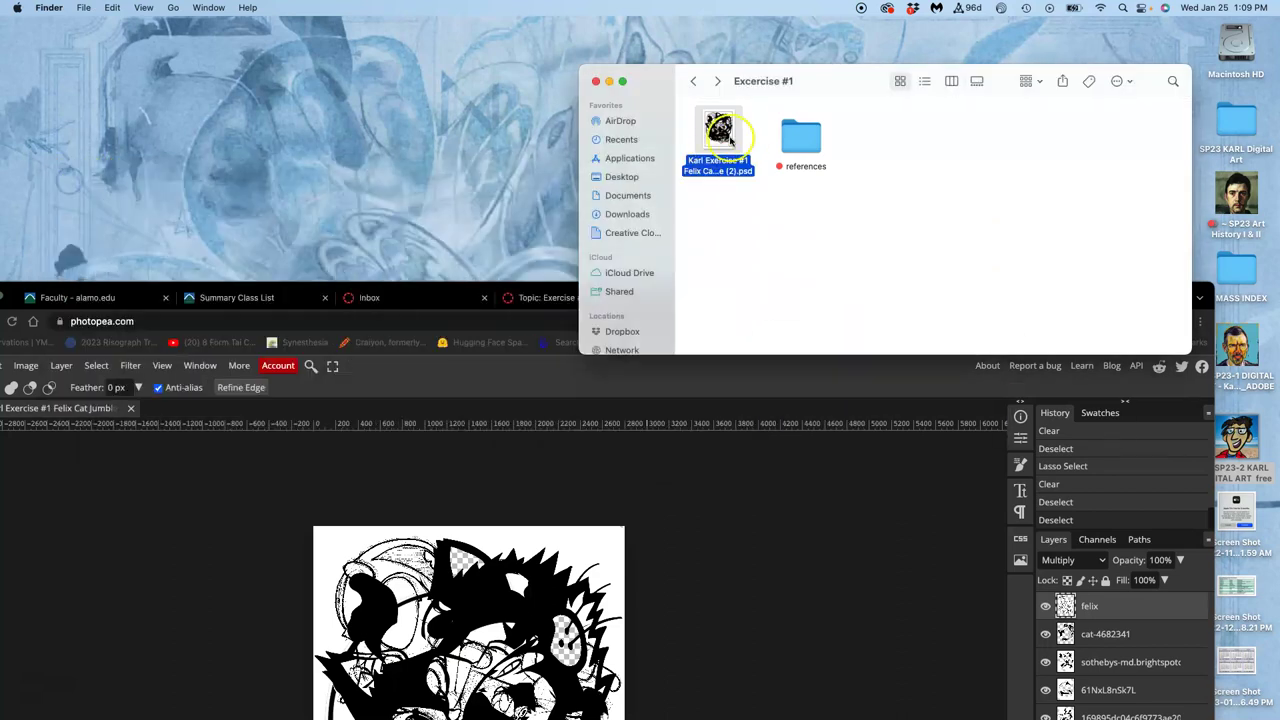
{"action": "left_click", "coordinate": [718, 127]}
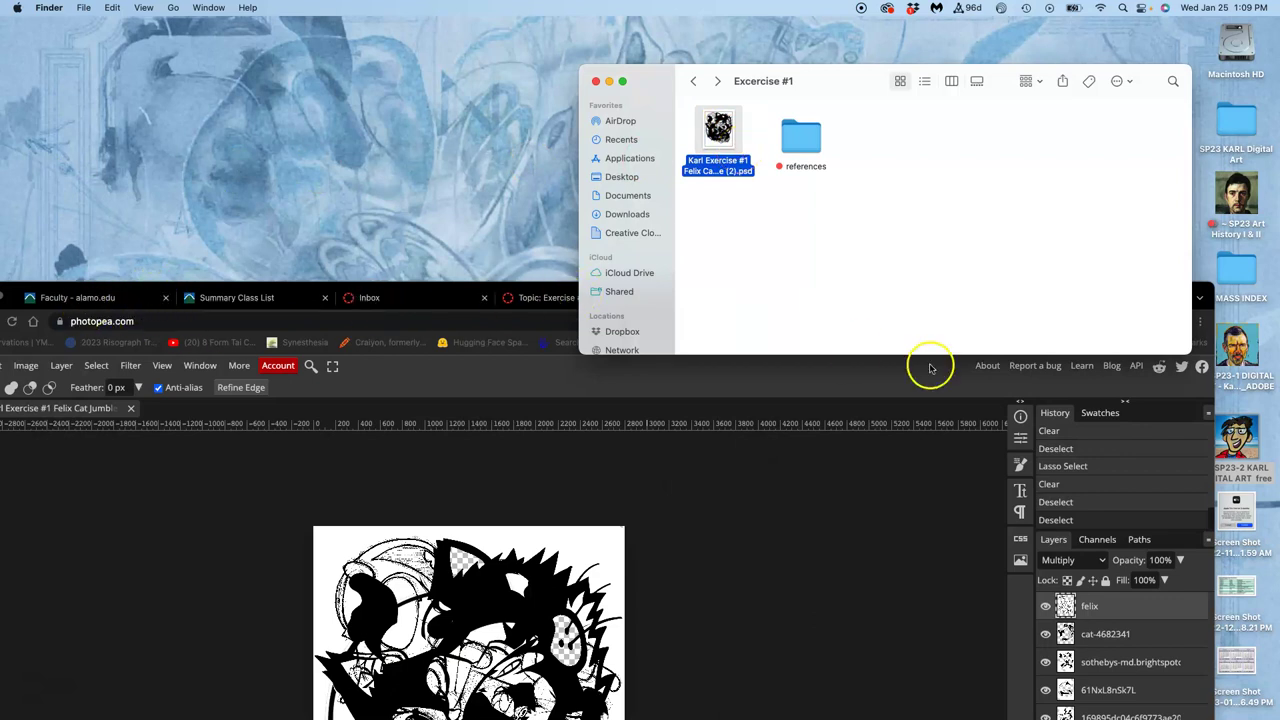
{"action": "left_click", "coordinate": [1207, 288]}
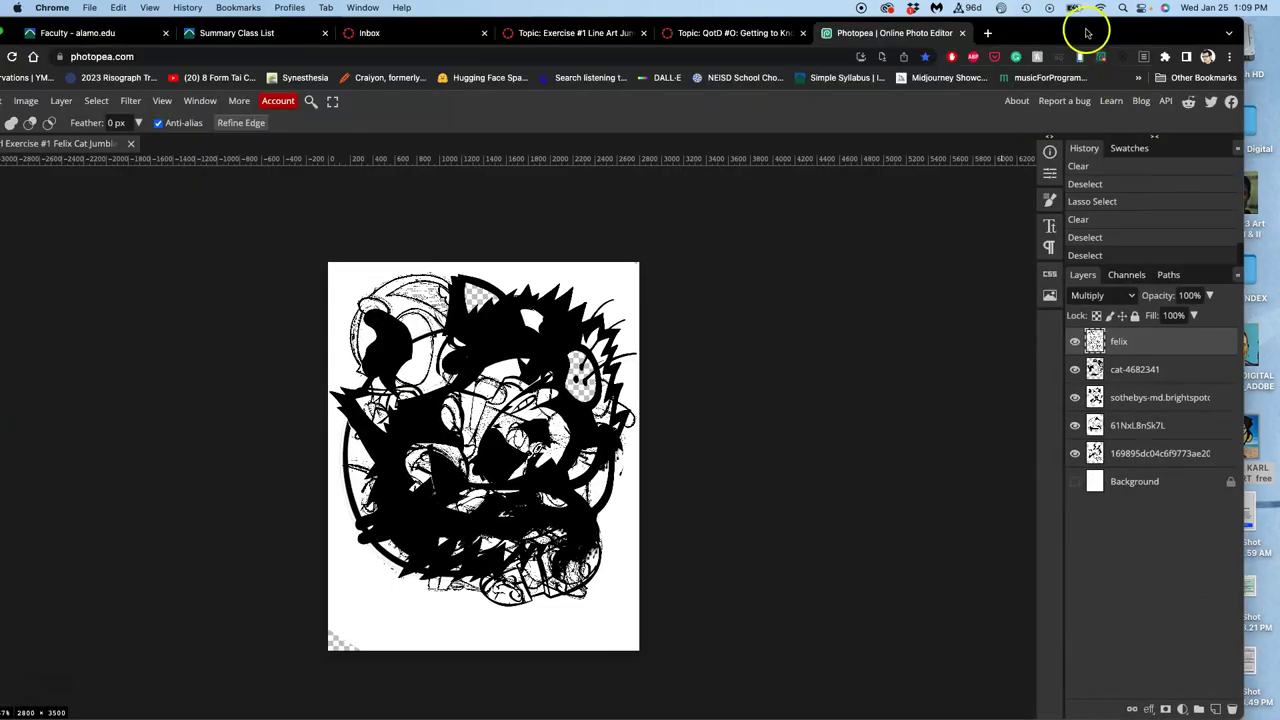
Step: Restore the browser window, show the white Background layer, and compare felix on and off
{"action": "left_click_drag", "start_coordinate": [1030, 33], "coordinate": [1074, 24]}
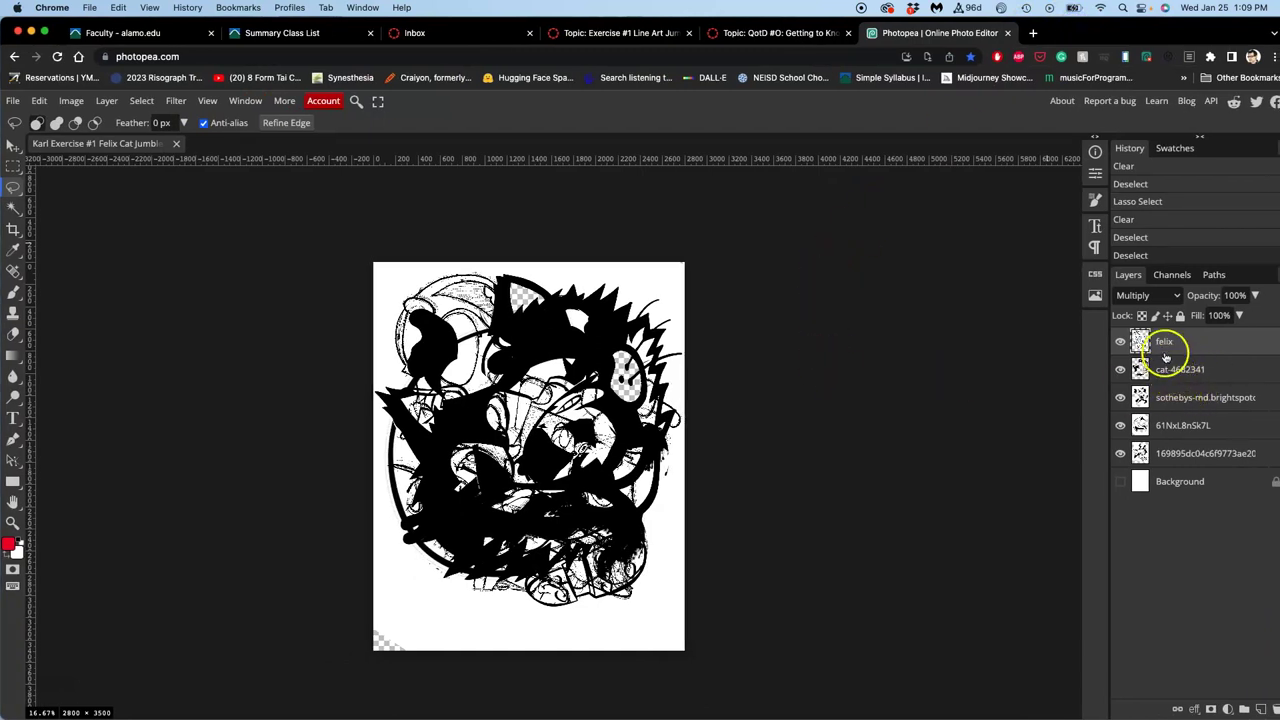
{"action": "left_click", "coordinate": [1119, 482]}
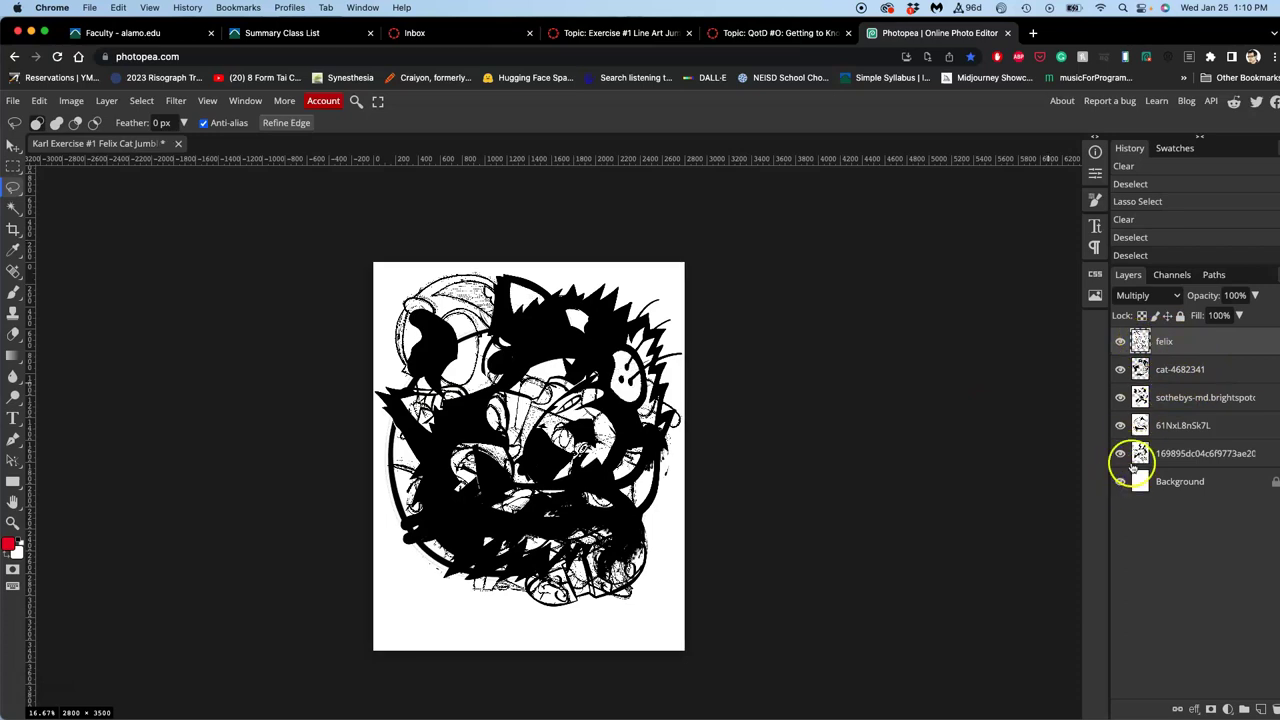
{"action": "left_click", "coordinate": [1120, 342]}
{"action": "left_click", "coordinate": [1120, 342]}
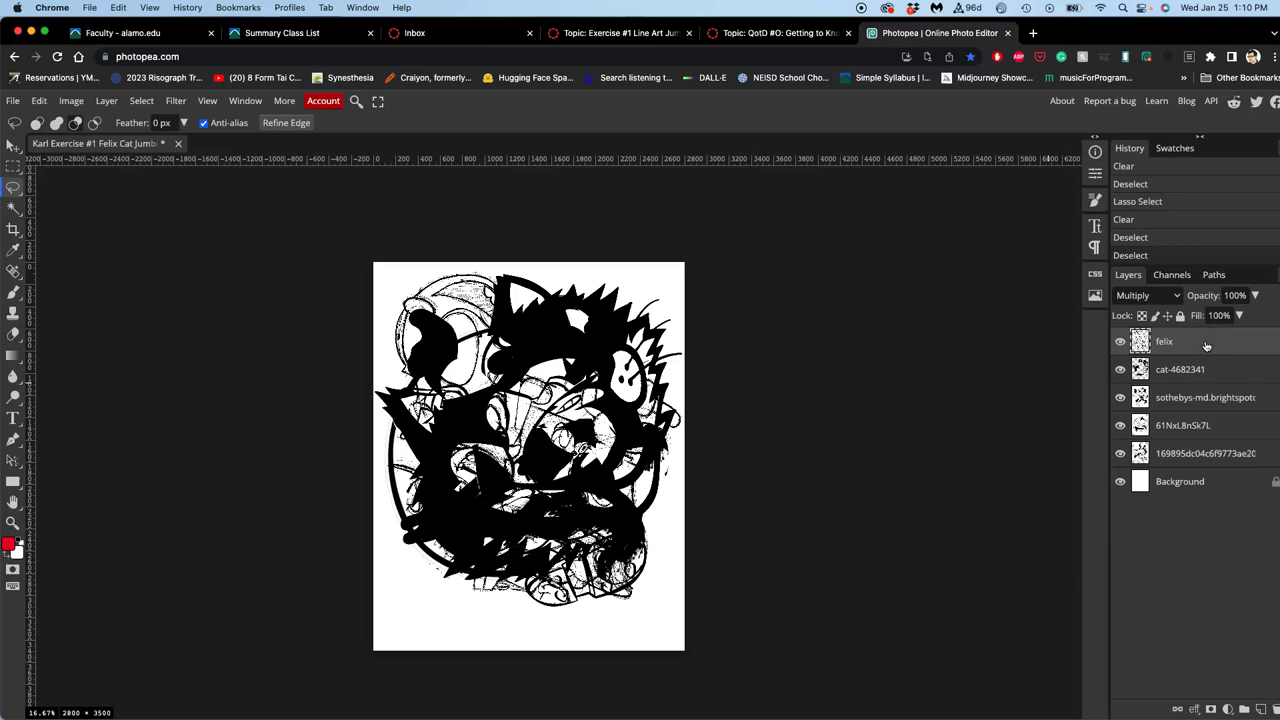
Step: Clear any active selection on the canvas and switch to the Move tool
{"action": "left_click", "coordinate": [108, 102]}
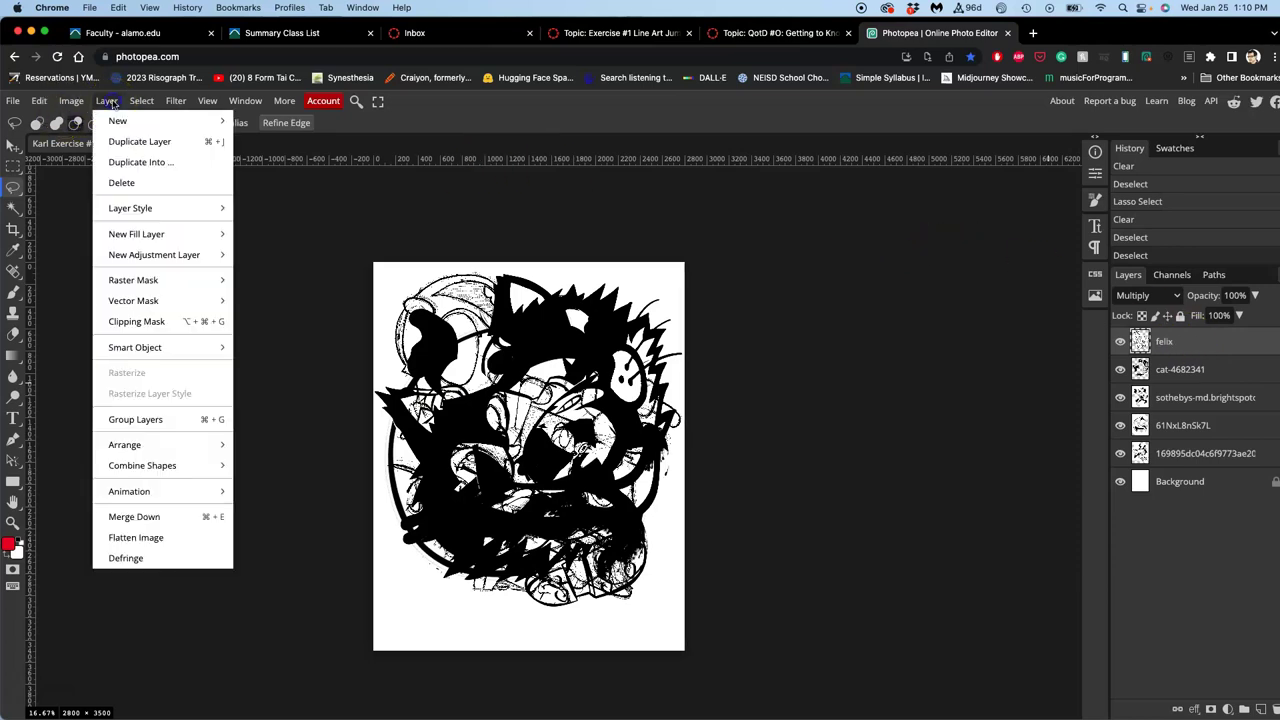
{"action": "left_click", "coordinate": [108, 102]}
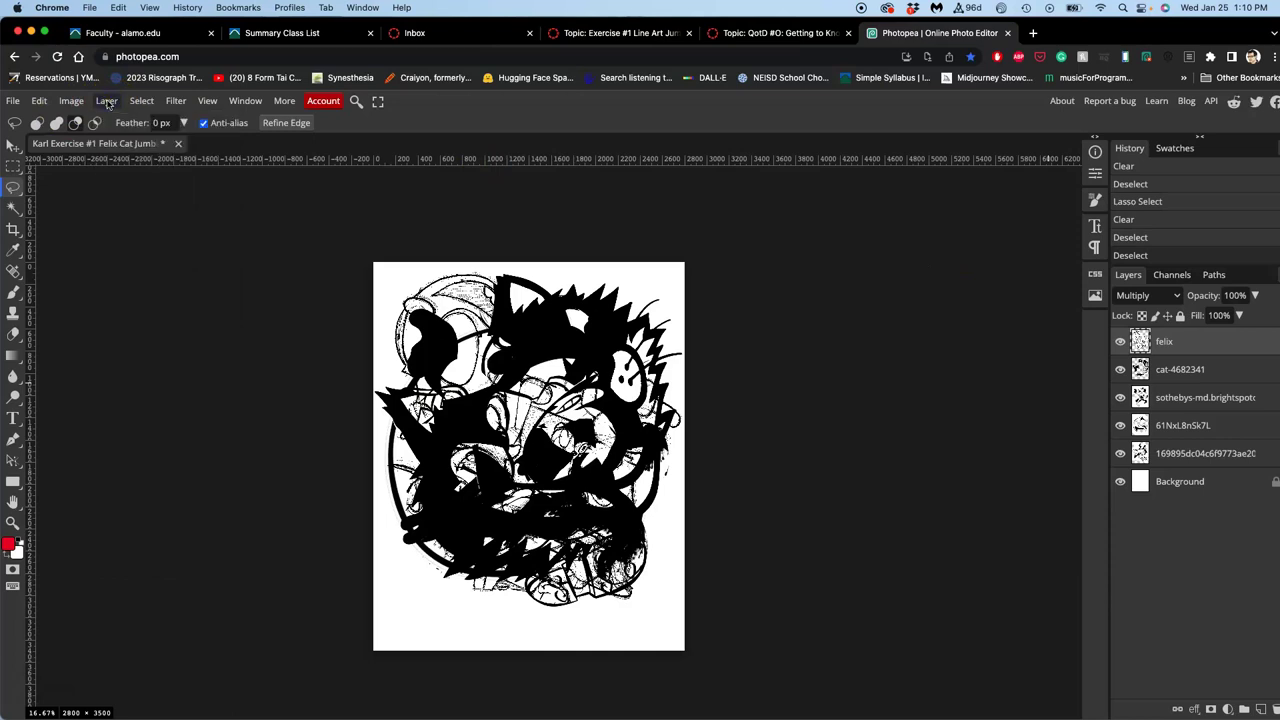
{"action": "left_click", "coordinate": [131, 256]}
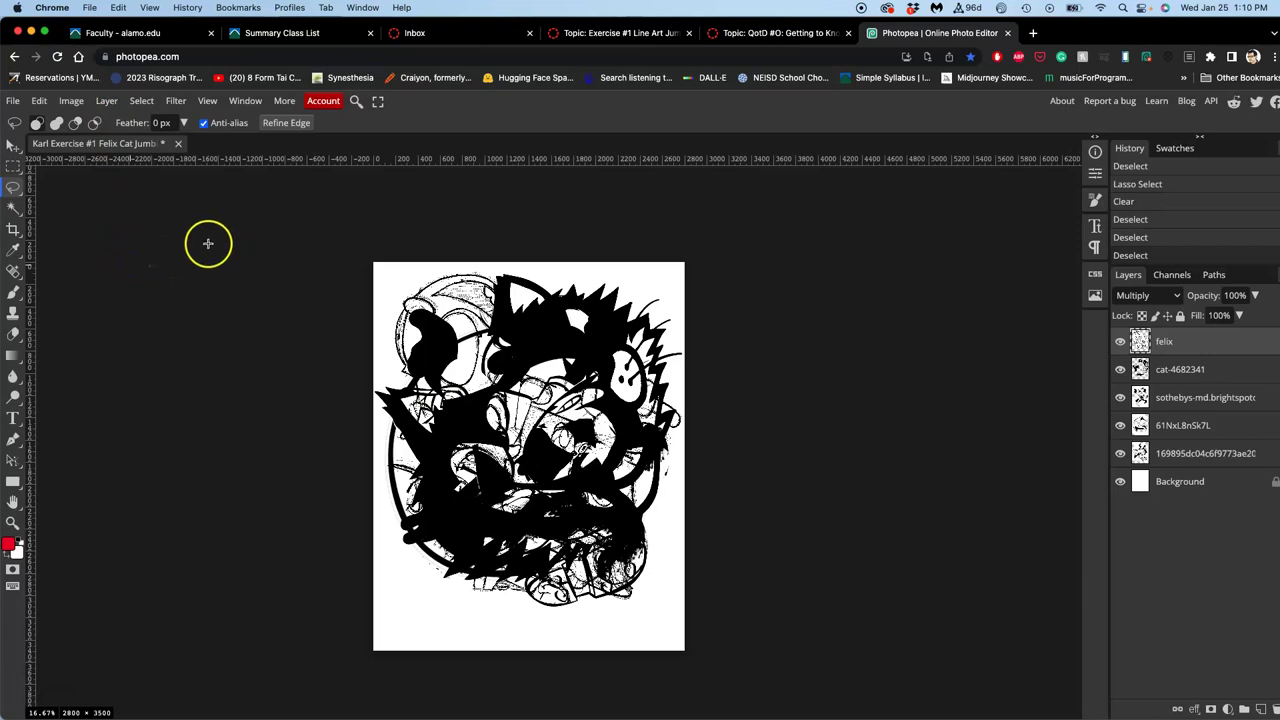
{"action": "left_click", "coordinate": [207, 244]}
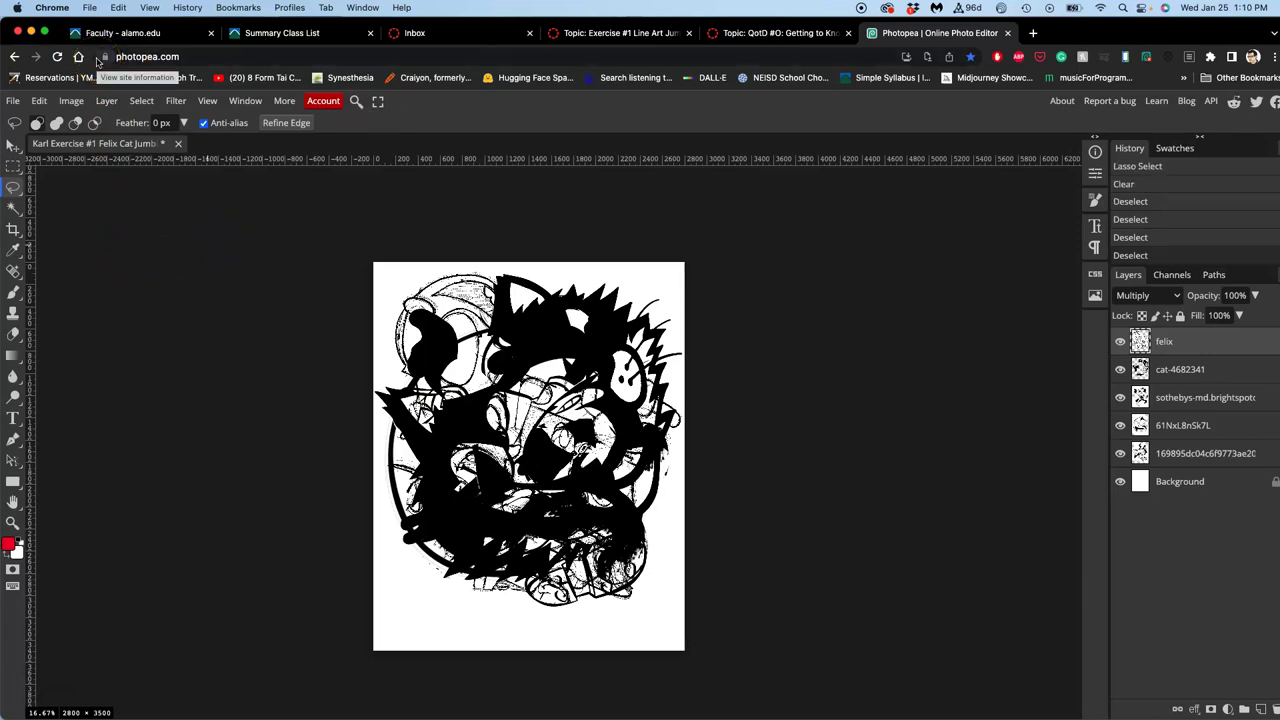
{"action": "left_click_drag", "start_coordinate": [192, 277], "coordinate": [192, 277]}
{"action": "left_click", "coordinate": [192, 277]}
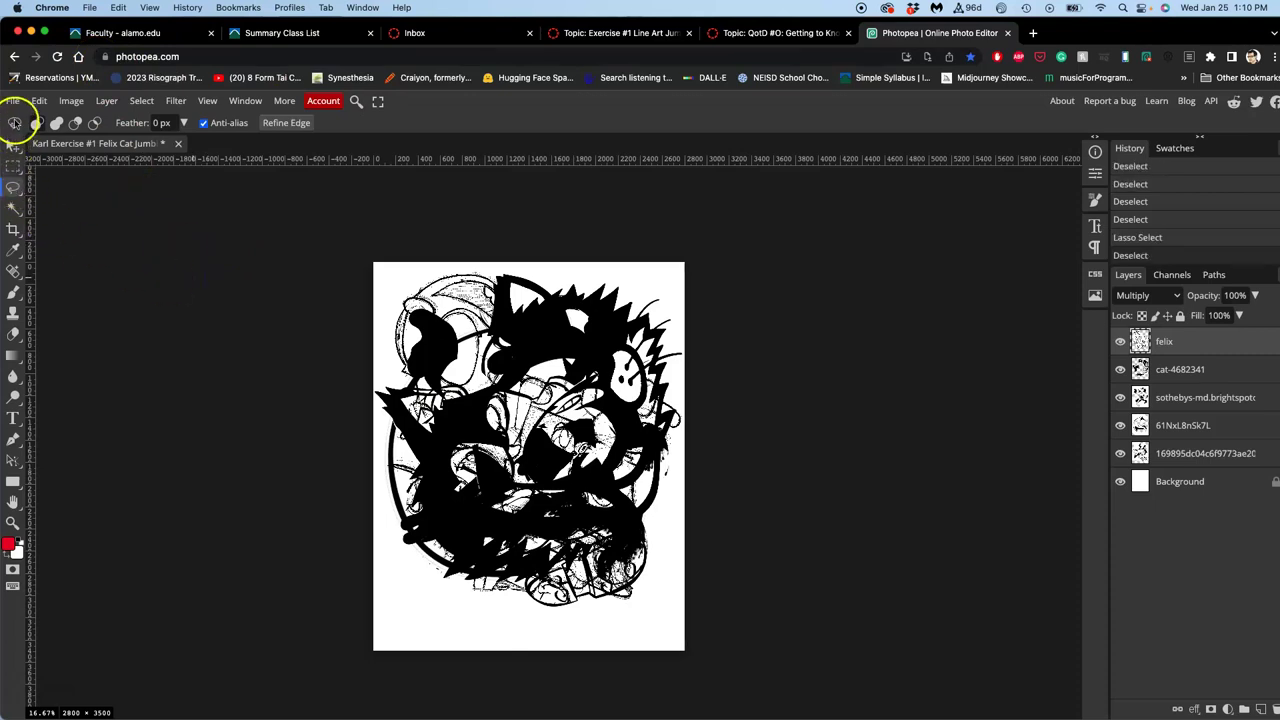
{"action": "left_click", "coordinate": [13, 144]}
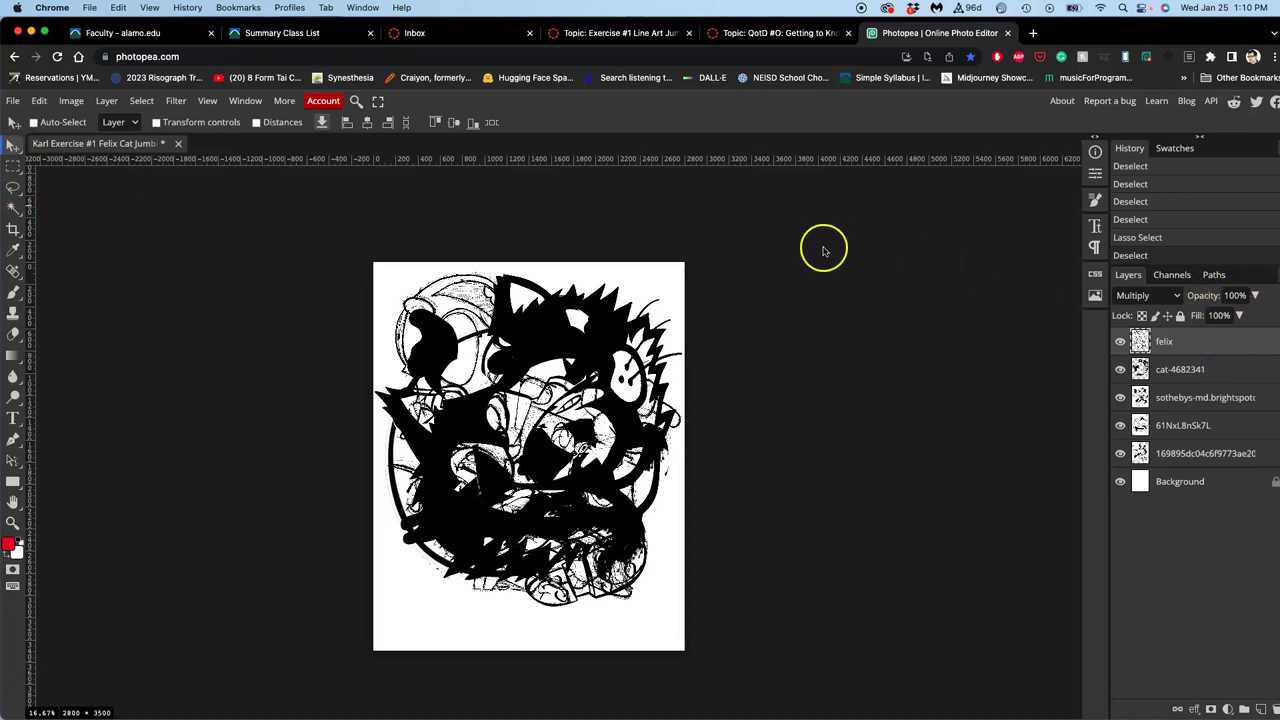
Step: Apply Layer > Merge Down to produce a merged cat-4682341 layer at the top
{"action": "left_click", "coordinate": [107, 101]}
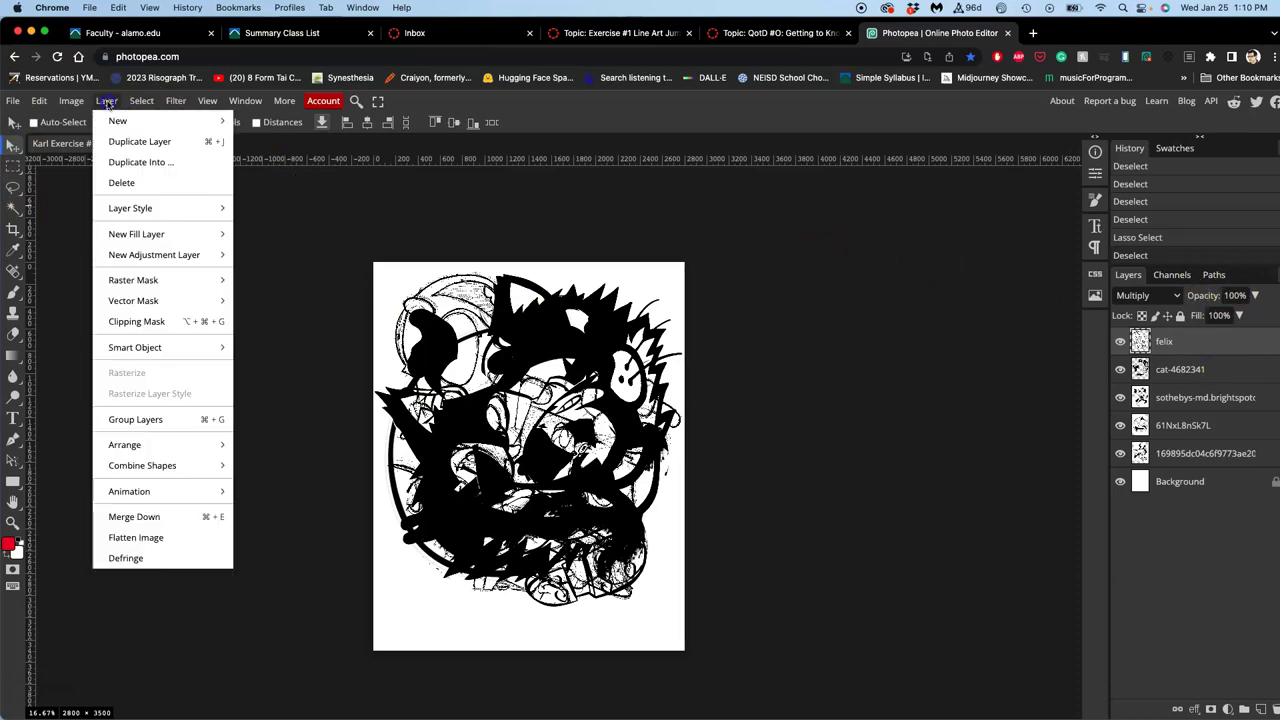
{"action": "left_click", "coordinate": [134, 517]}
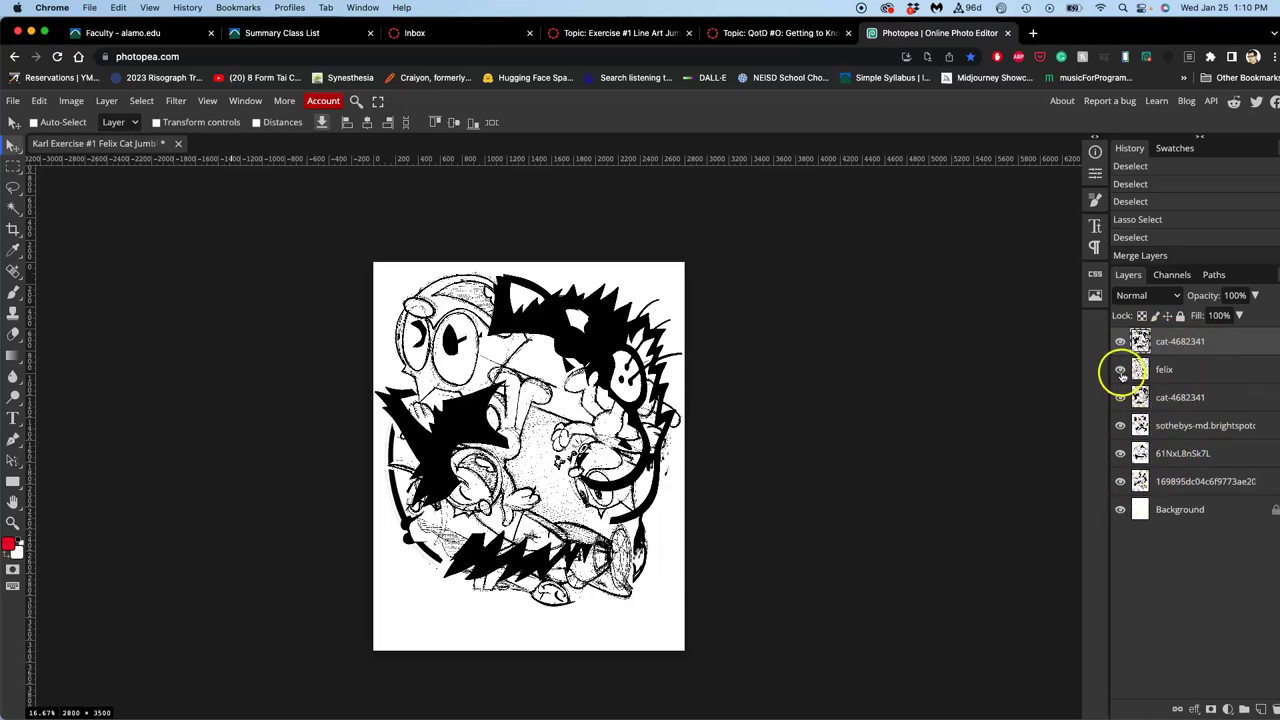
Step: Select felix through the bottom image layer and group them into Folder 1
{"action": "left_click", "coordinate": [1188, 379]}
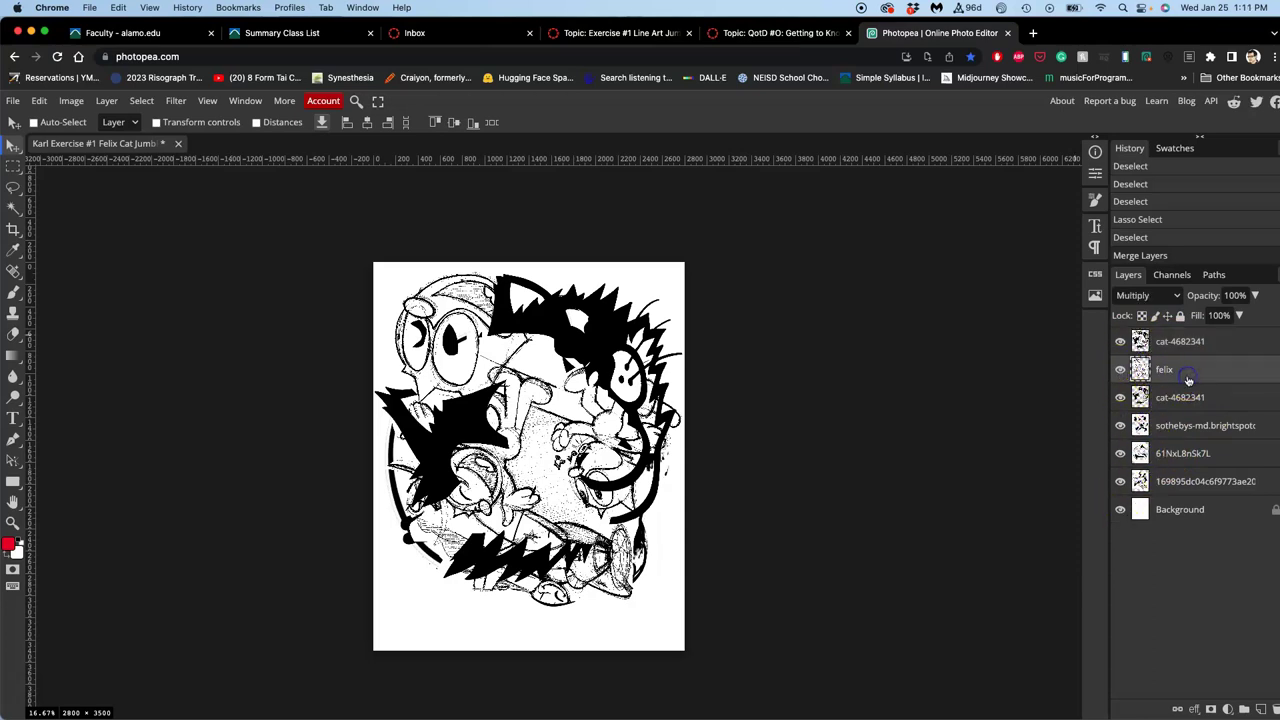
{"action": "left_click", "coordinate": [1177, 482], "text": "shift"}
{"action": "mouse_move", "coordinate": [1177, 485]}
{"action": "left_mouse_down"}
{"action": "mouse_move", "coordinate": [1189, 369]}
{"action": "mouse_move", "coordinate": [1195, 488]}
{"action": "left_mouse_up"}
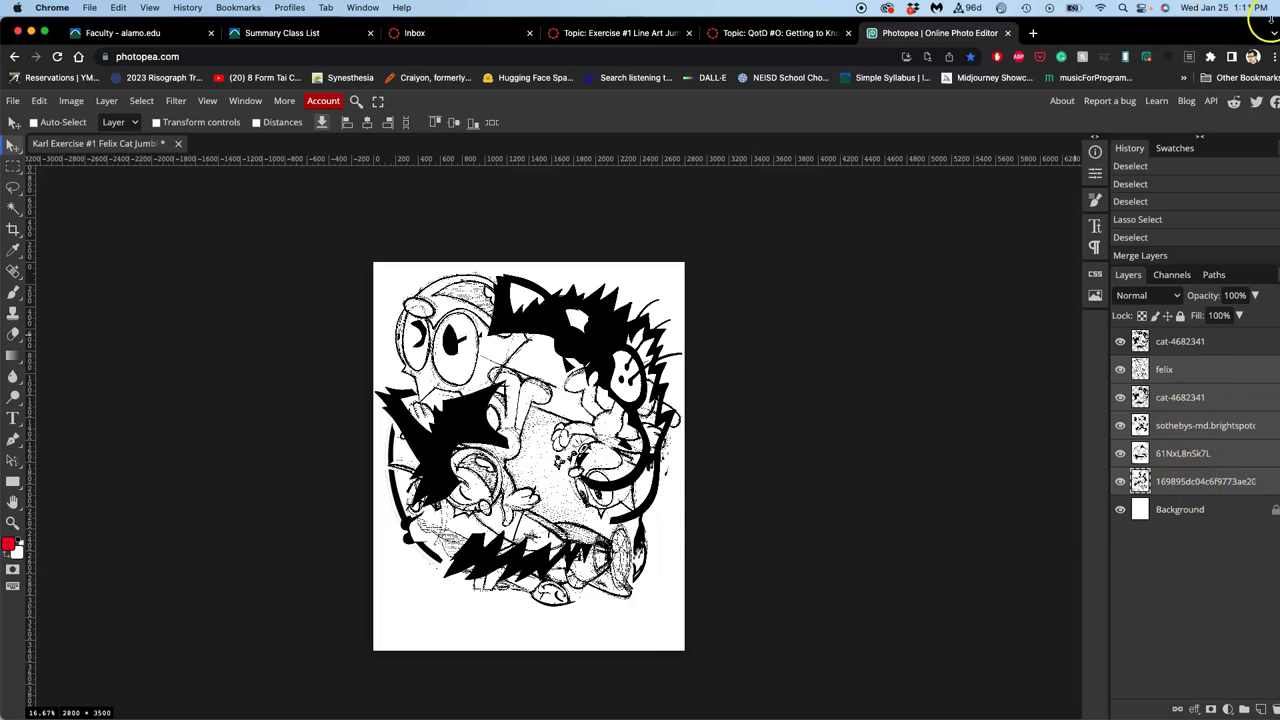
{"action": "left_click", "coordinate": [1243, 10]}
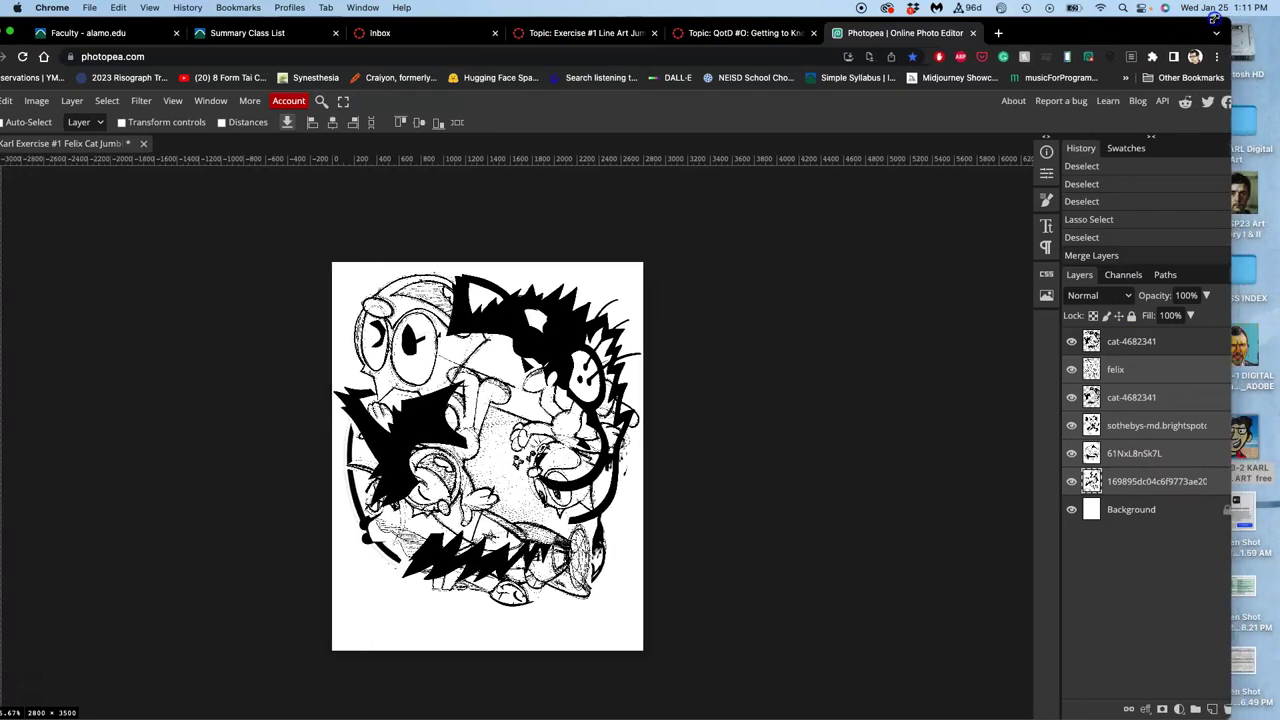
{"action": "left_click", "coordinate": [1127, 35]}
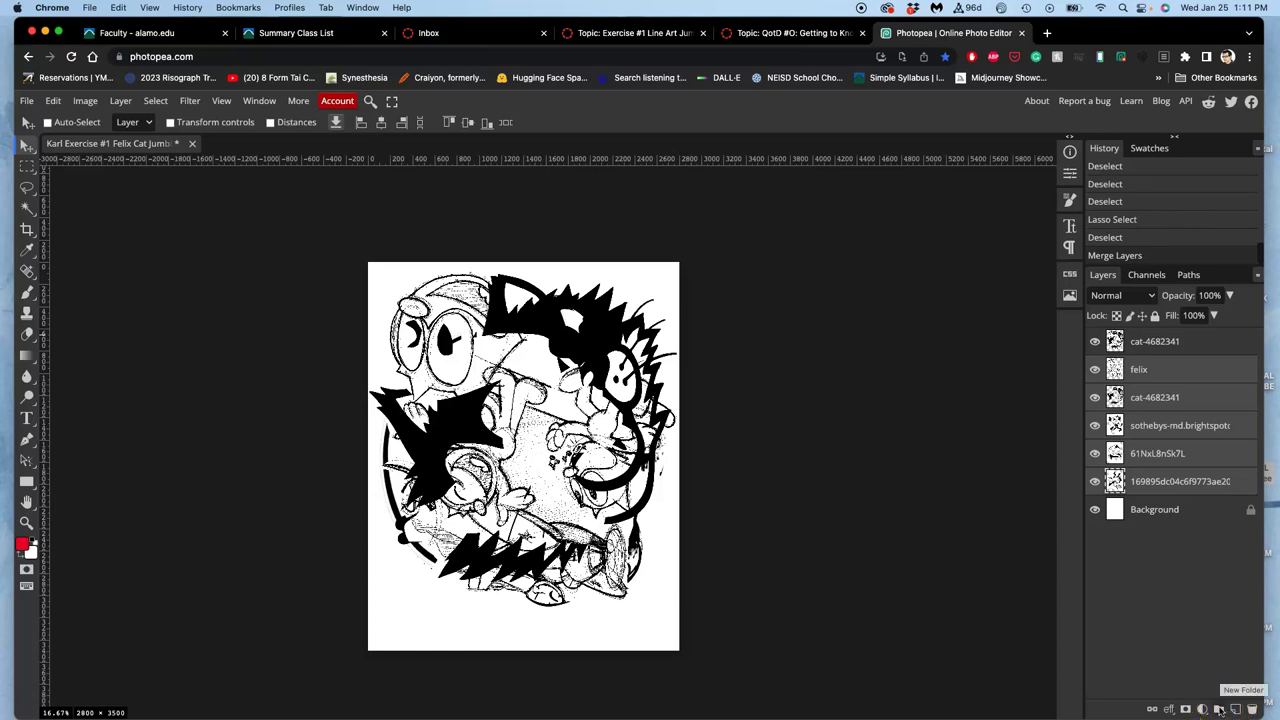
{"action": "left_click", "coordinate": [1219, 709]}
{"action": "left_click", "coordinate": [1155, 364]}
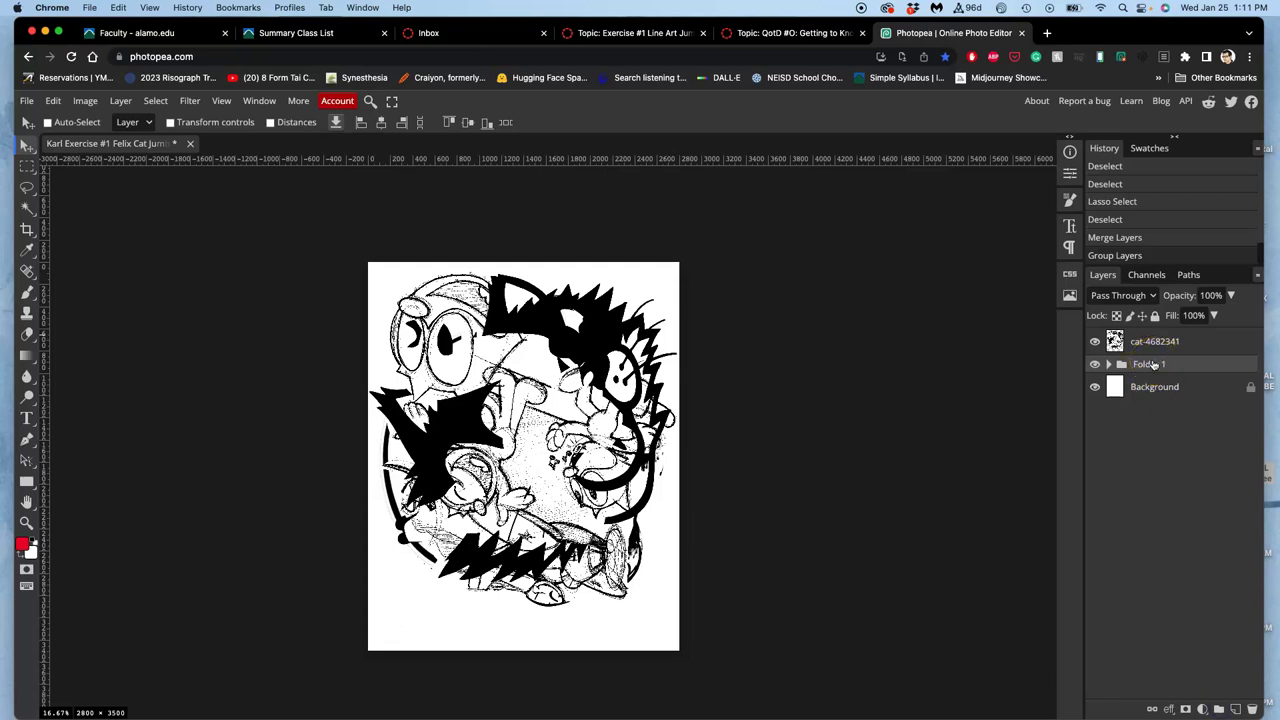
Step: Hide the top merged cat-4682341 layer and toggle Folder 1's visibility to compare
{"action": "left_click", "coordinate": [1095, 343]}
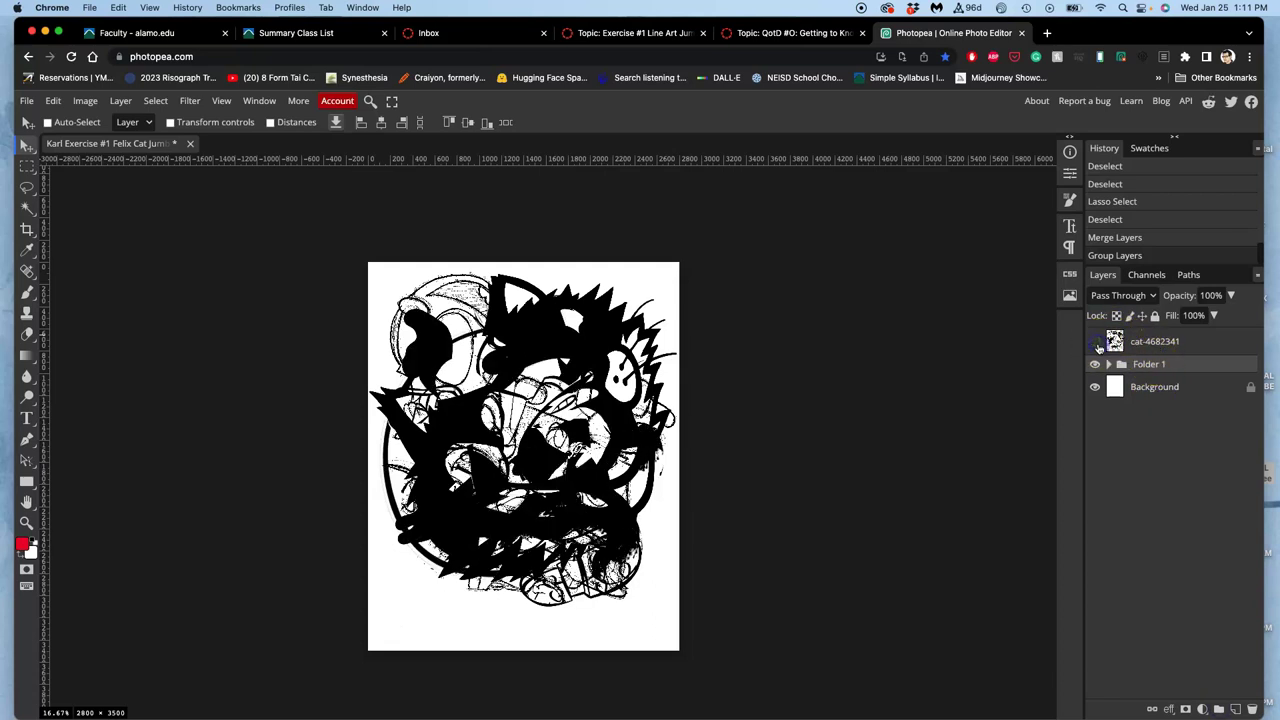
{"action": "left_click", "coordinate": [1094, 365]}
{"action": "left_click", "coordinate": [1094, 365]}
{"action": "left_click", "coordinate": [1094, 365]}
Step: Toggle Folder 1's visibility to compare, and expand and collapse it to review its layers
{"action": "left_click", "coordinate": [1094, 365]}
{"action": "left_click", "coordinate": [1094, 365]}
{"action": "left_click", "coordinate": [1094, 365]}
{"action": "left_click", "coordinate": [1094, 365]}
{"action": "left_click", "coordinate": [1094, 365]}
{"action": "left_click", "coordinate": [1109, 365]}
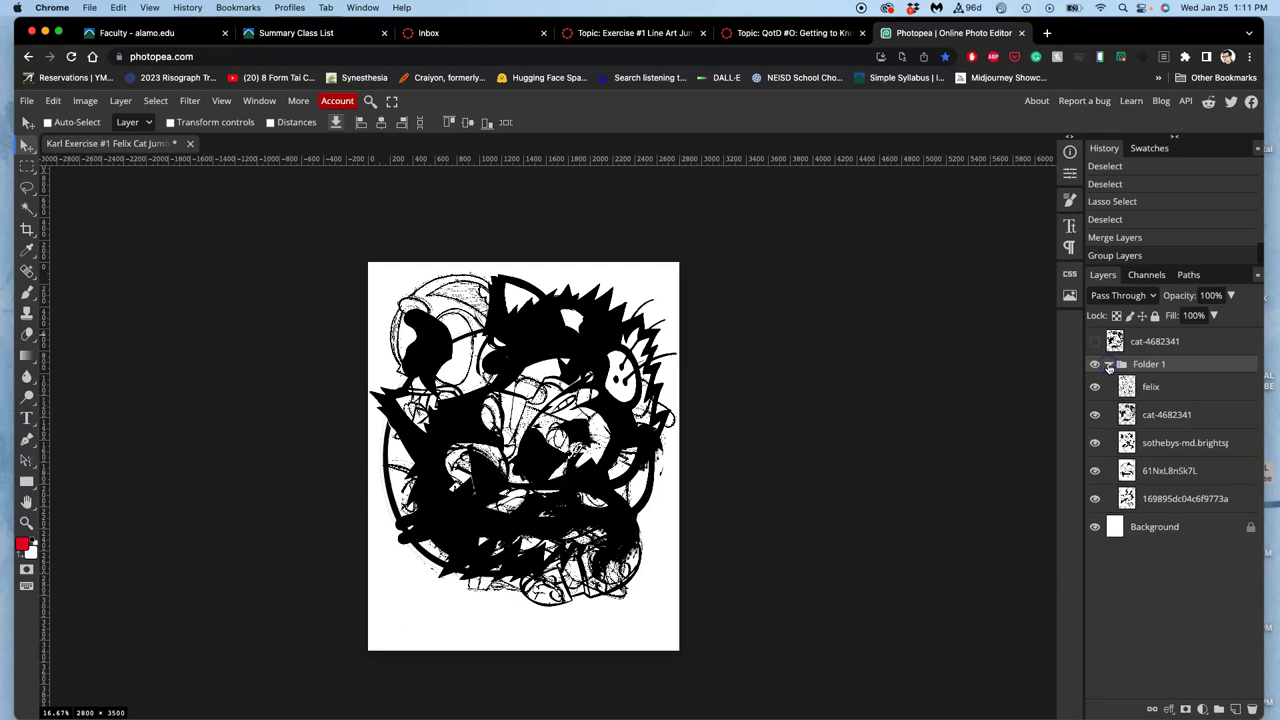
{"action": "left_click", "coordinate": [1108, 366]}
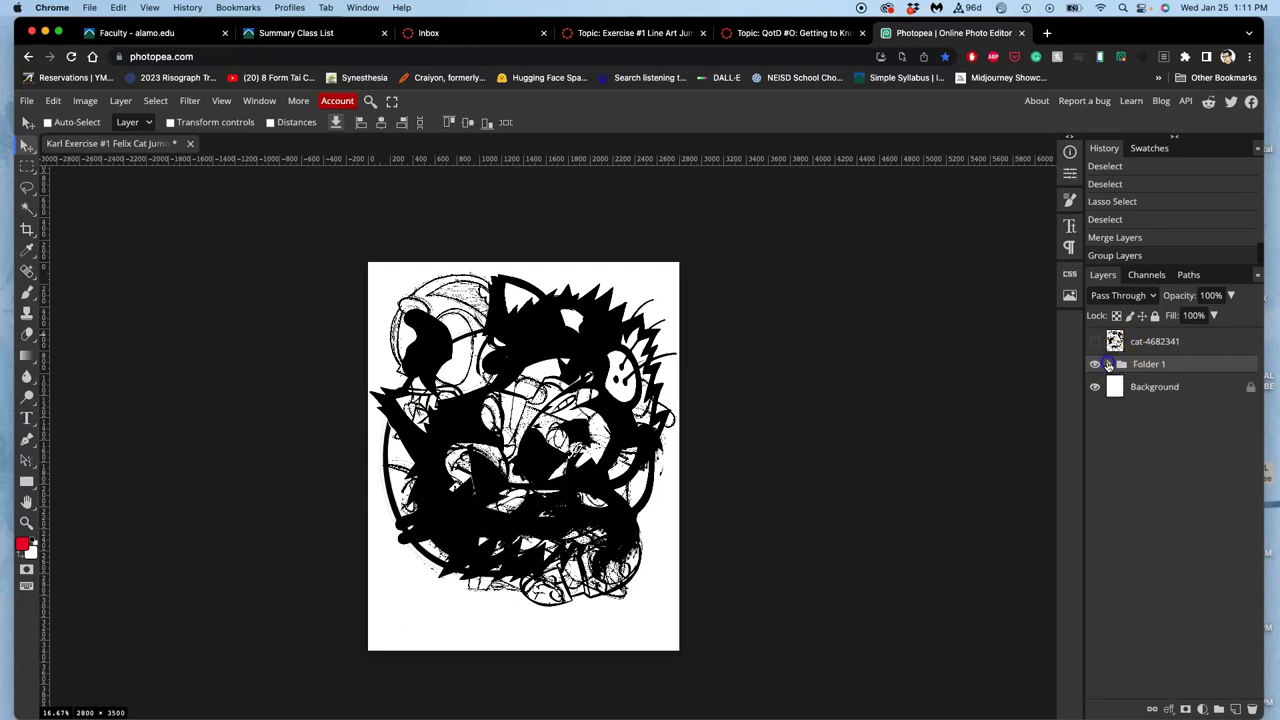
{"action": "left_click", "coordinate": [1108, 366]}
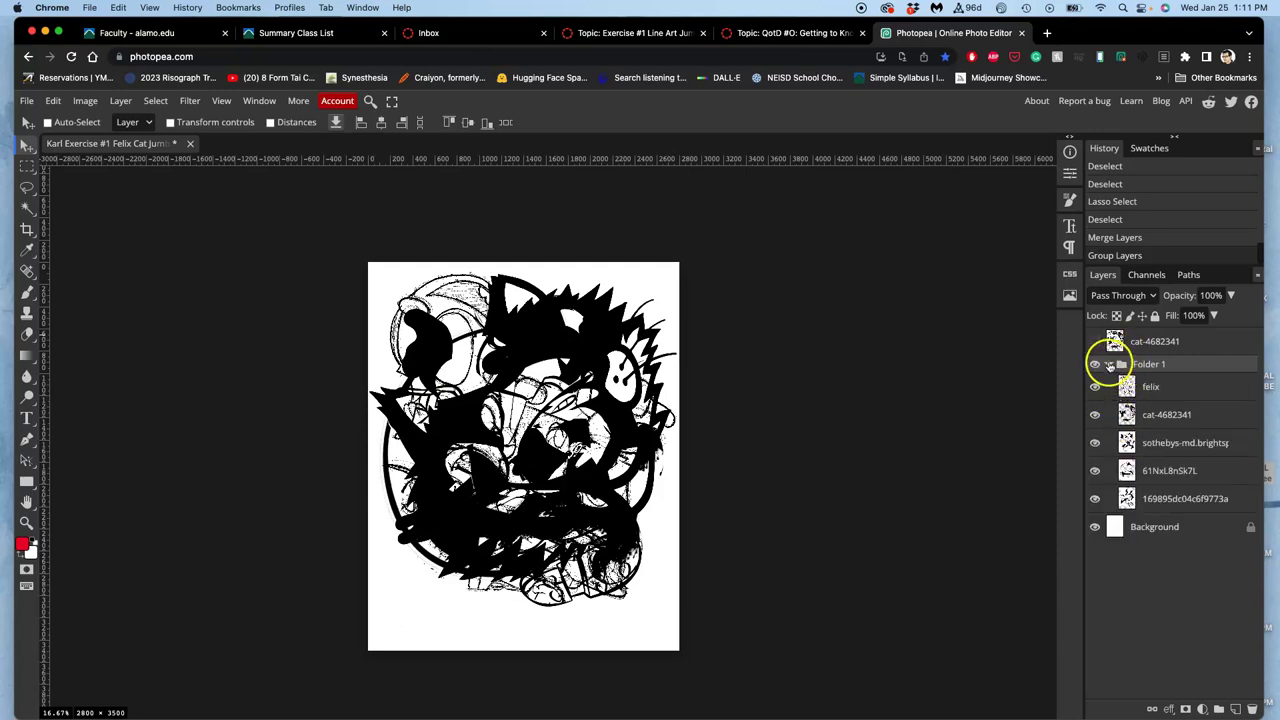
{"action": "left_click", "coordinate": [1109, 366]}
Step: Open Folder 1's blending settings, close them unchanged, and leave the folder hidden
{"action": "right_click", "coordinate": [1098, 362]}
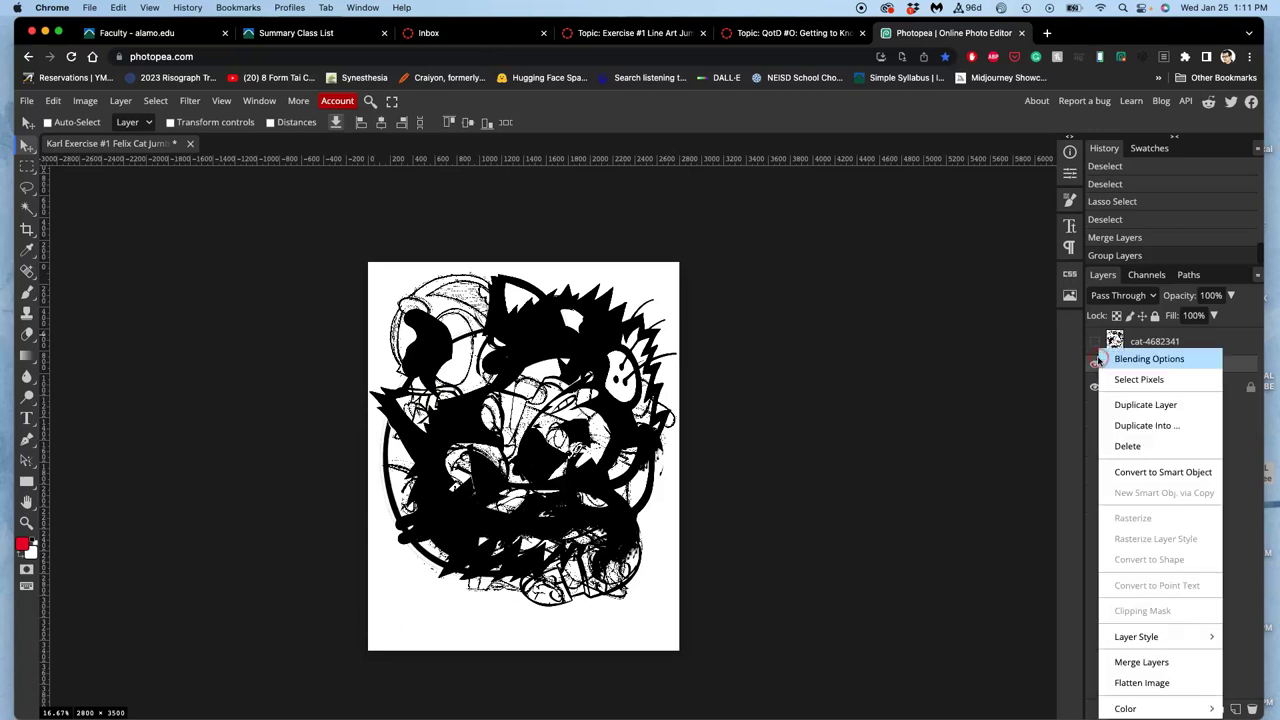
{"action": "left_click", "coordinate": [1095, 364]}
{"action": "right_click", "coordinate": [1098, 362]}
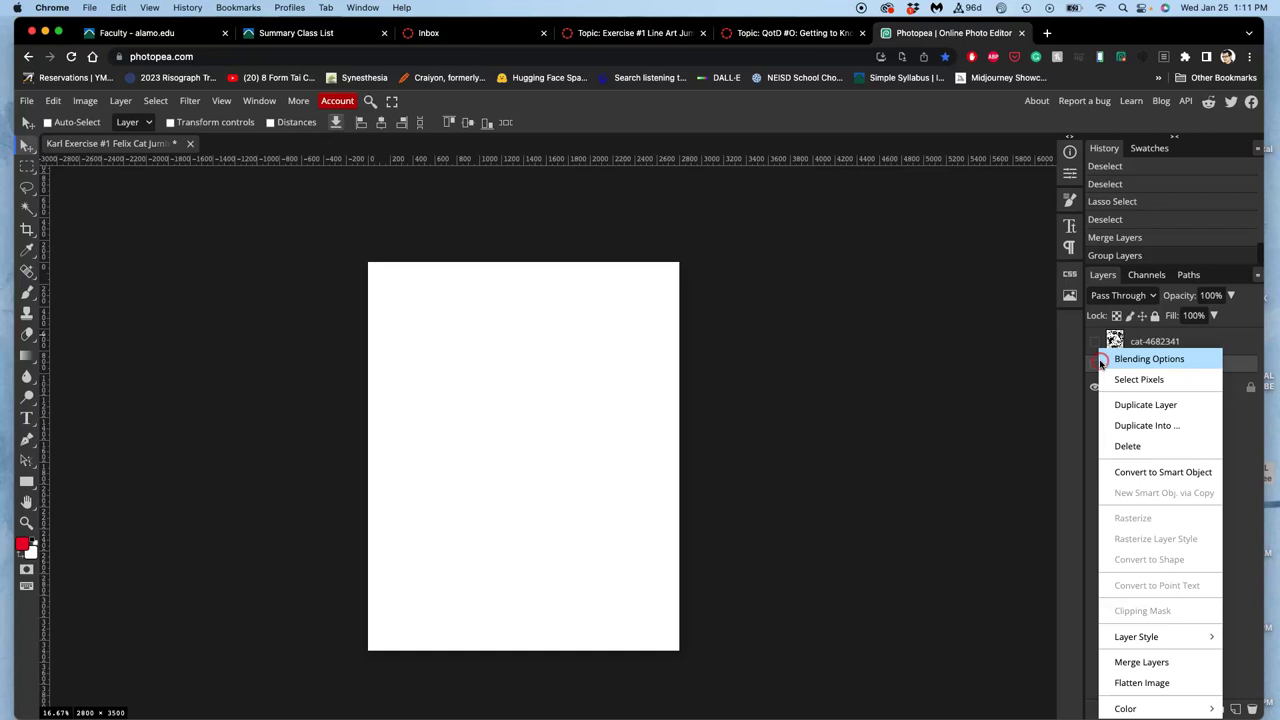
{"action": "left_click", "coordinate": [1101, 362]}
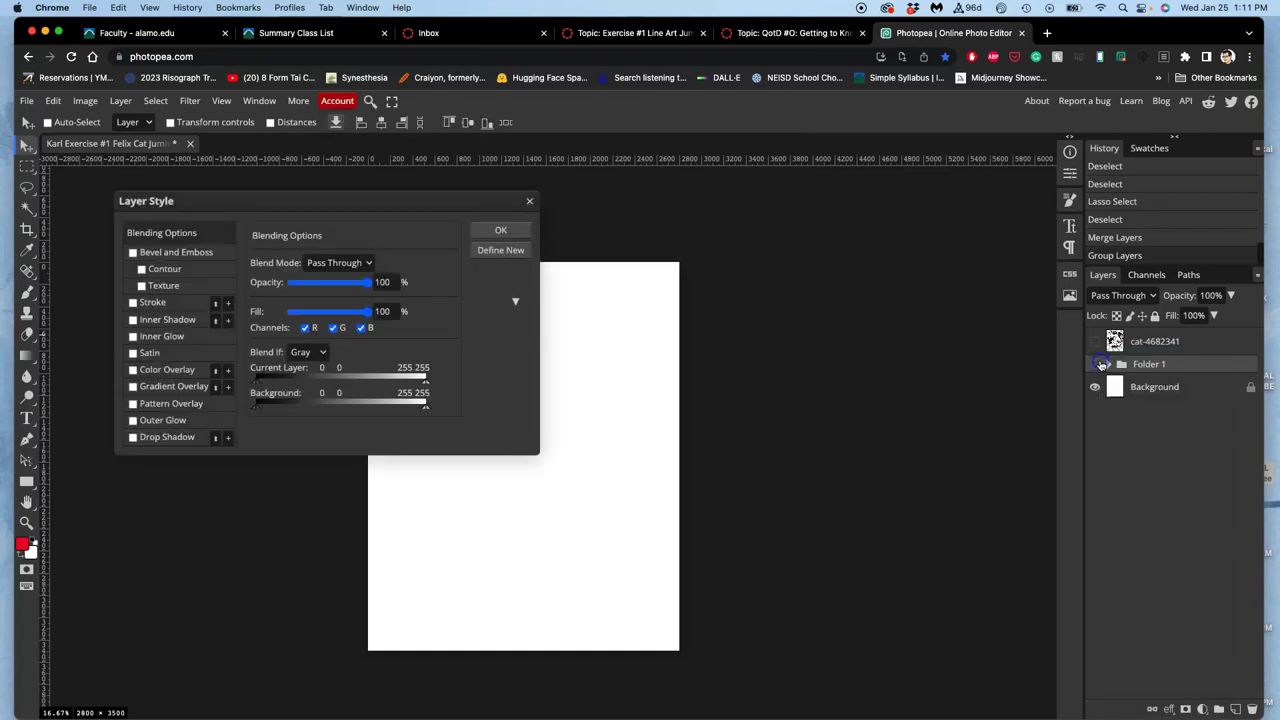
{"action": "left_click", "coordinate": [531, 203]}
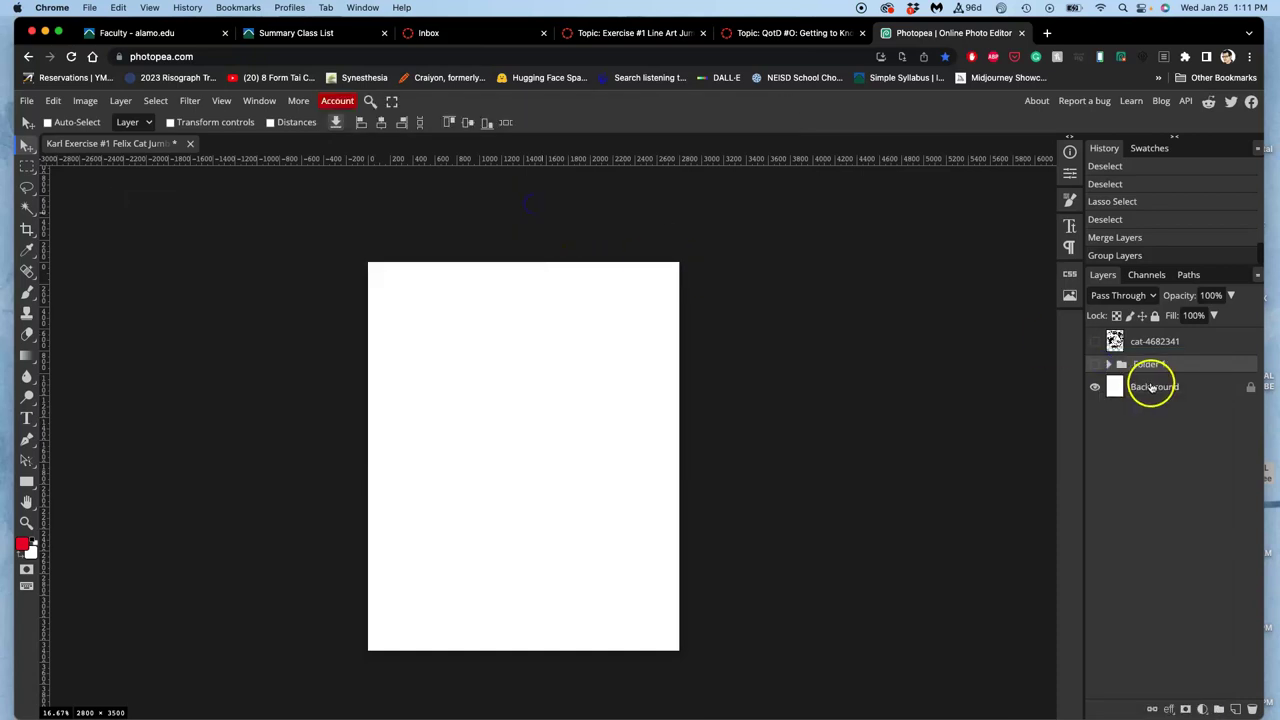
{"action": "left_click", "coordinate": [1092, 366]}
{"action": "left_click", "coordinate": [1090, 370]}
{"action": "left_click", "coordinate": [1095, 367]}
{"action": "left_click", "coordinate": [1100, 369]}
Step: Tag Folder 1 red and make its line art visible again
{"action": "right_click", "coordinate": [1101, 370]}
{"action": "mouse_move", "coordinate": [1142, 709]}
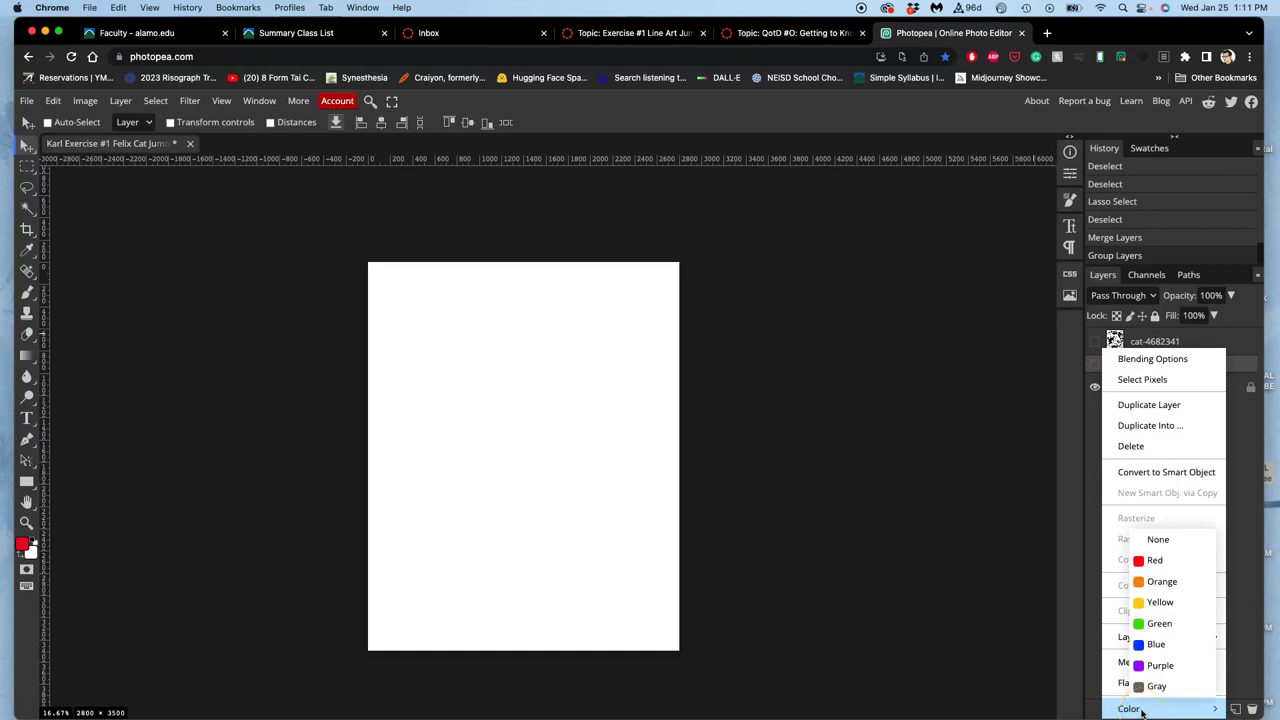
{"action": "left_click", "coordinate": [1150, 560]}
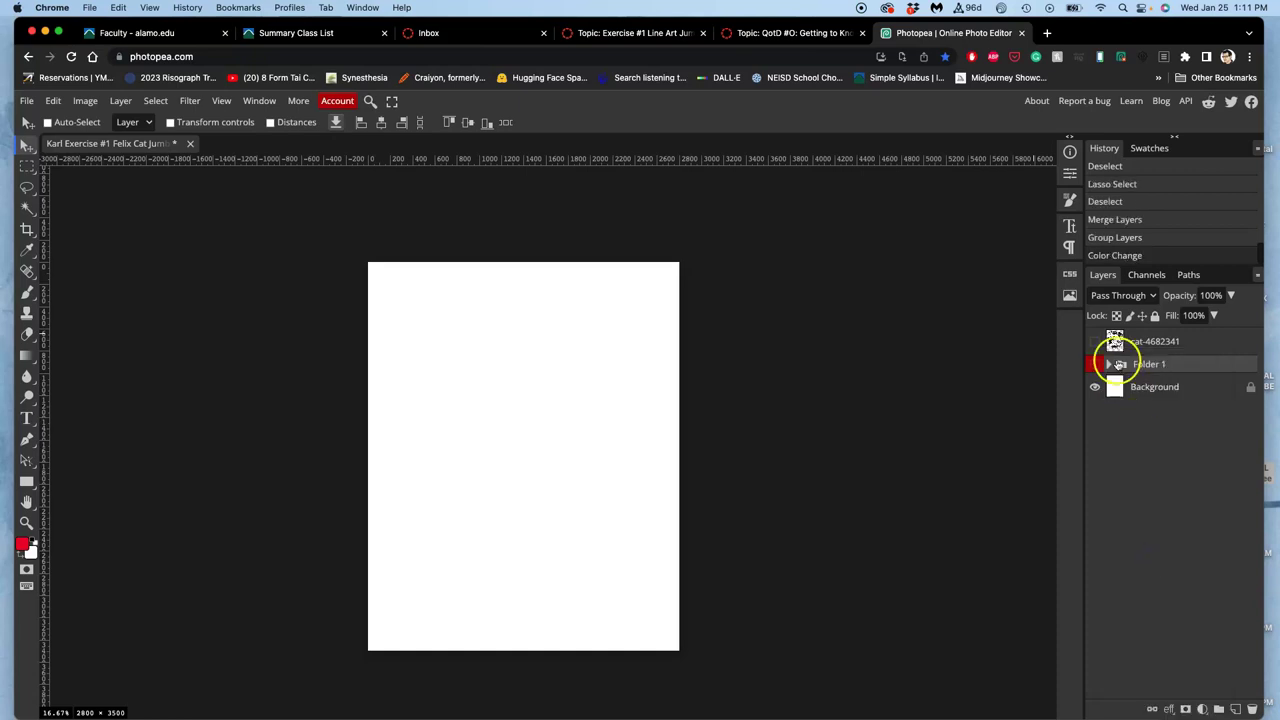
{"action": "left_click", "coordinate": [1095, 365]}
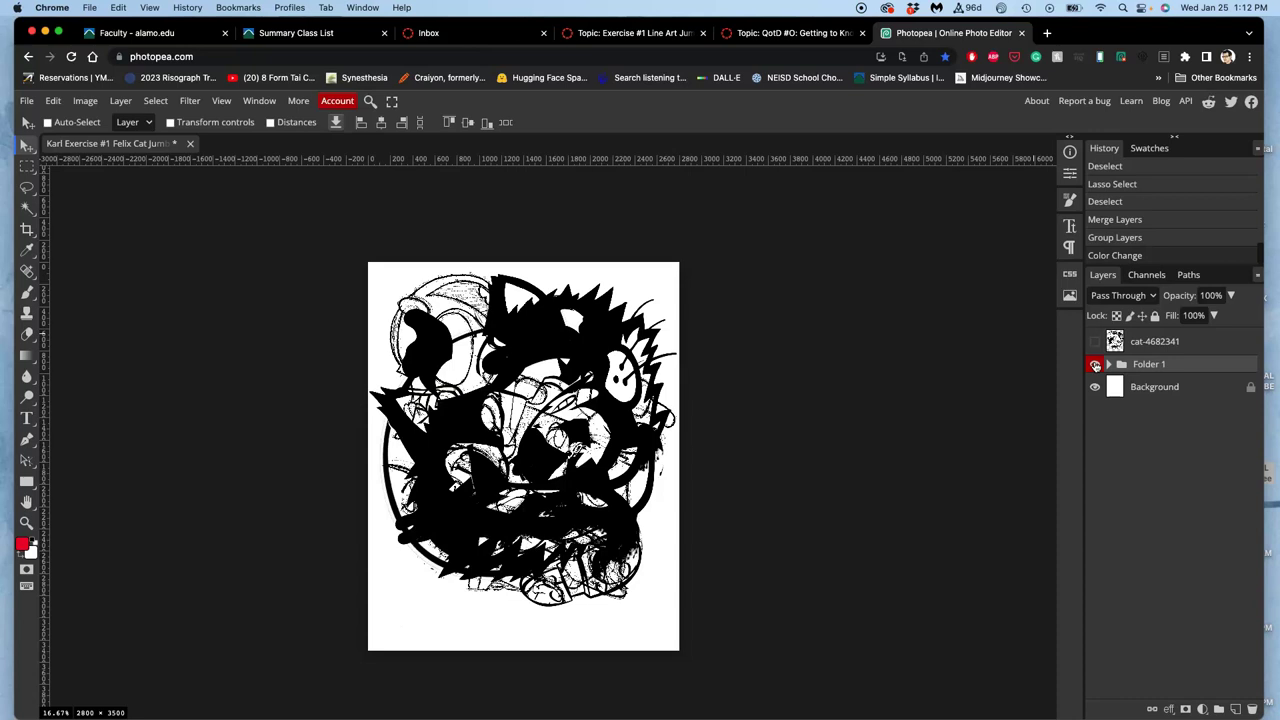
Step: Compare the top cat-4682341 layer with Folder 1, then try merging felix down and undo it
{"action": "left_click", "coordinate": [1095, 365]}
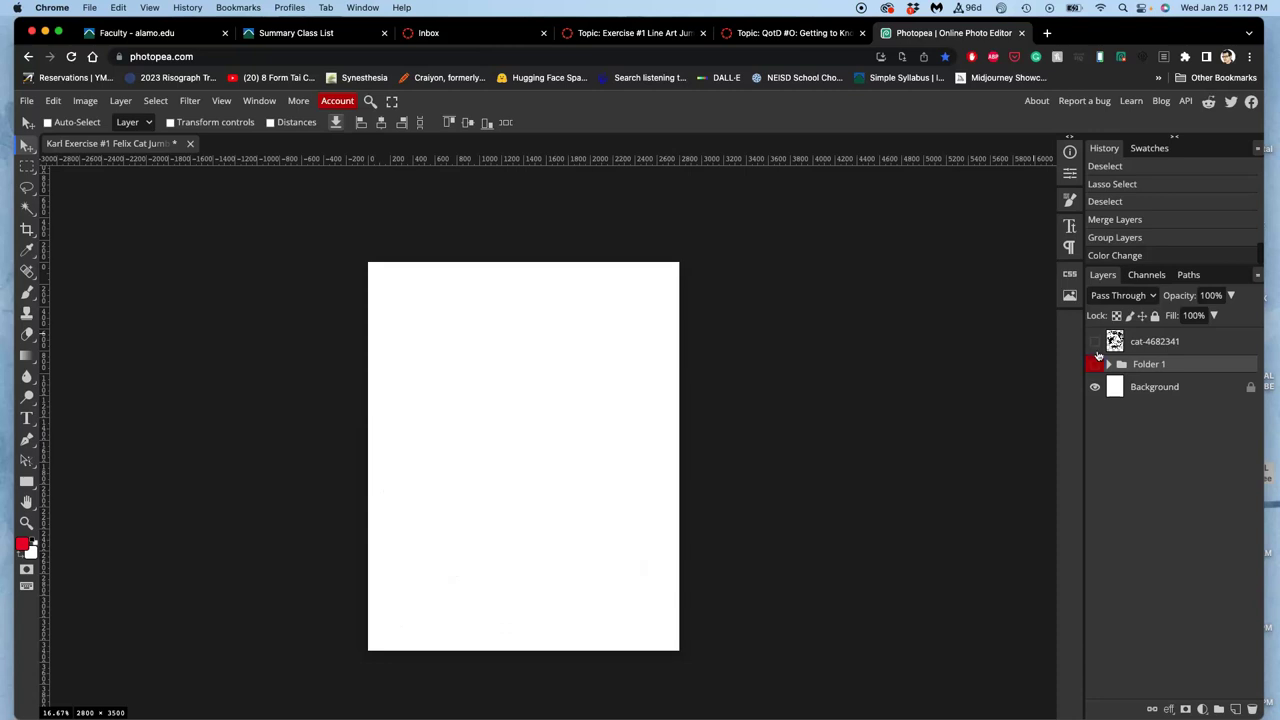
{"action": "left_click", "coordinate": [1095, 342]}
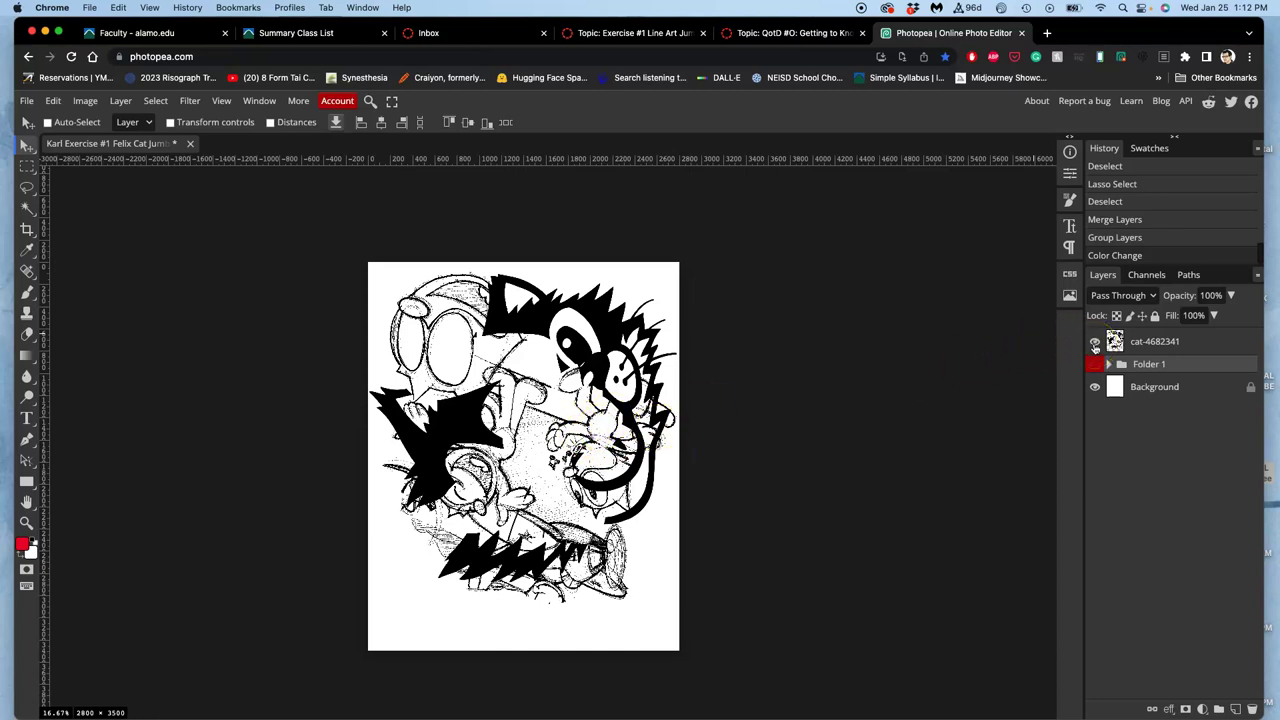
{"action": "left_click", "coordinate": [1094, 342]}
{"action": "left_click", "coordinate": [1137, 340]}
{"action": "left_click", "coordinate": [1094, 364]}
{"action": "left_click", "coordinate": [1110, 366]}
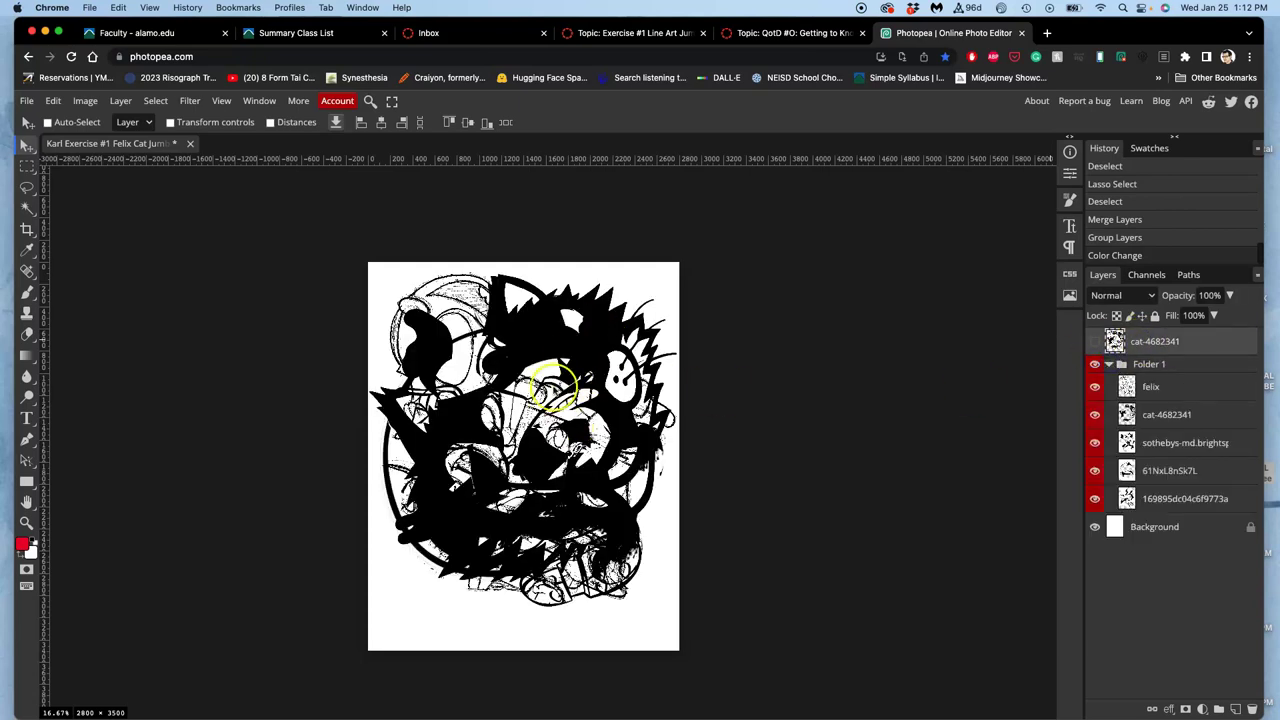
{"action": "left_click", "coordinate": [1152, 386]}
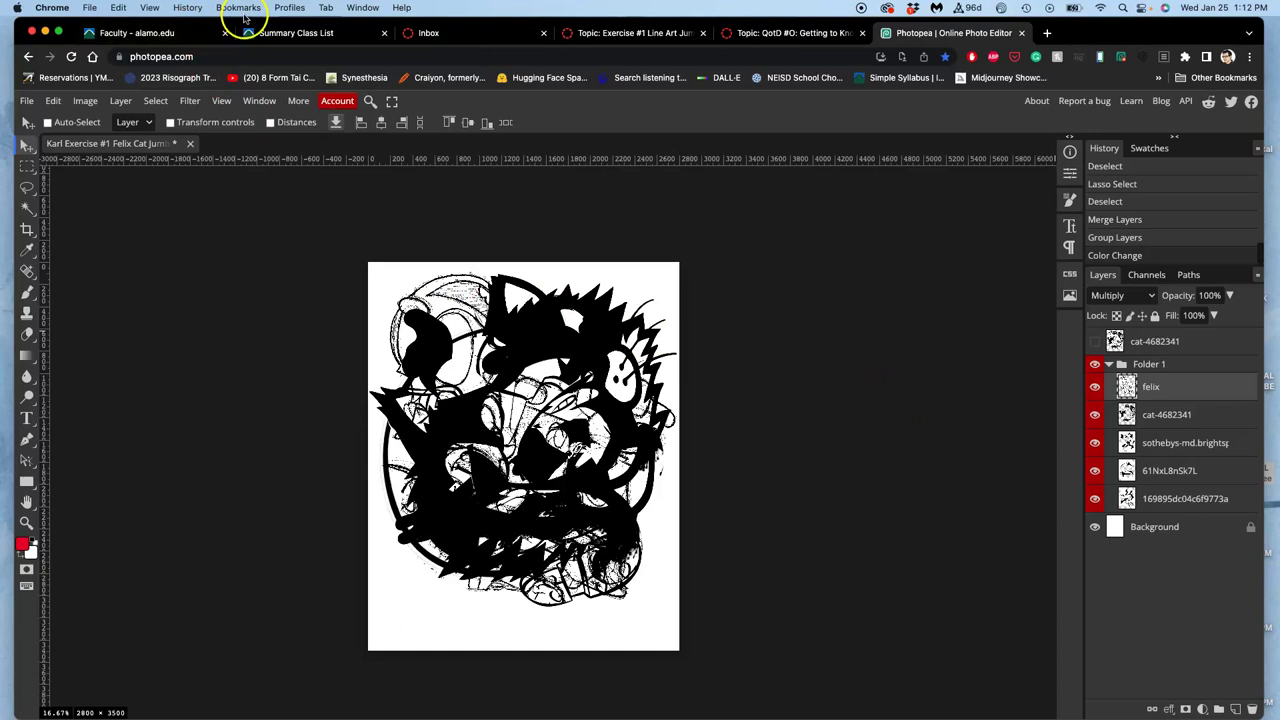
{"action": "left_click", "coordinate": [121, 101]}
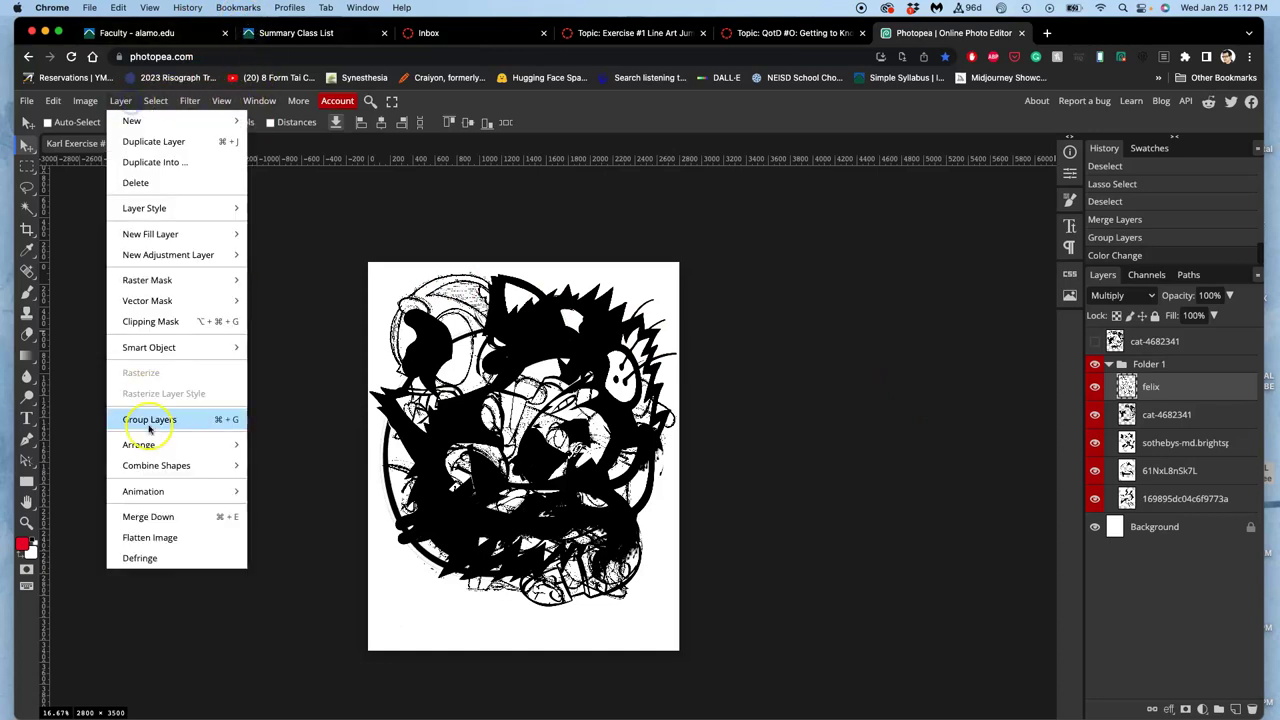
{"action": "left_click", "coordinate": [150, 516]}
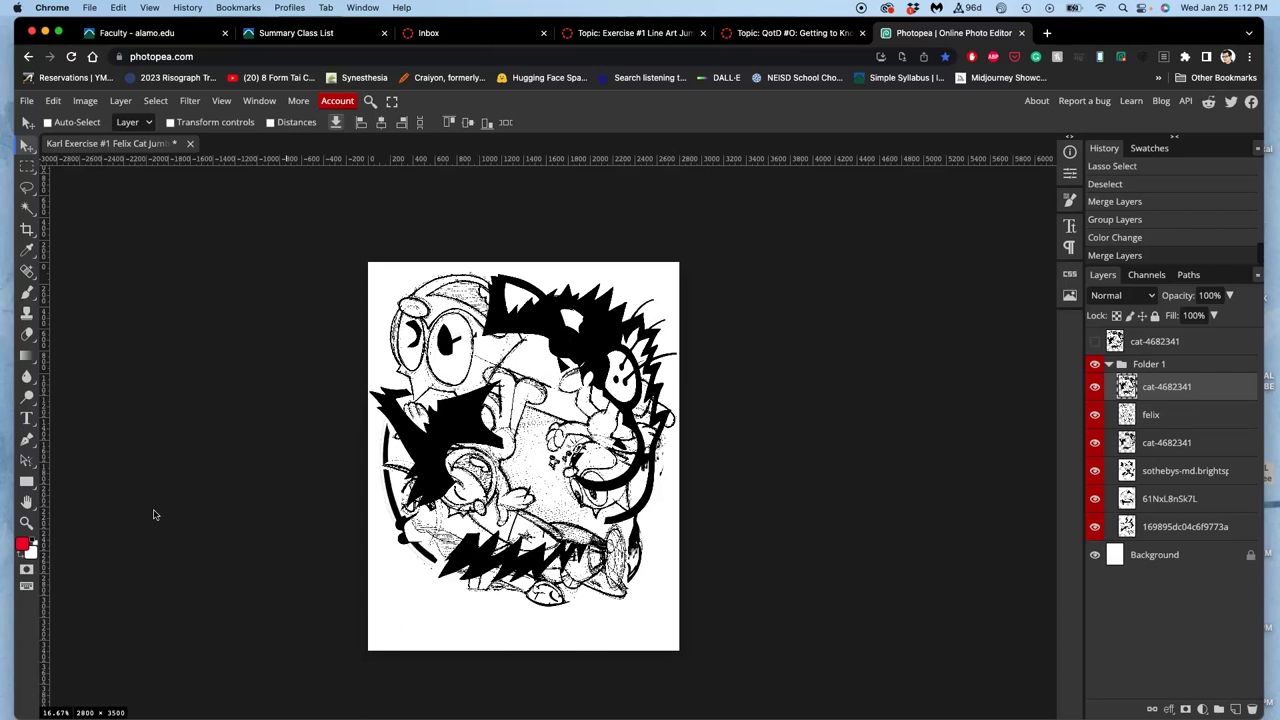
{"action": "key", "text": "super+z"}
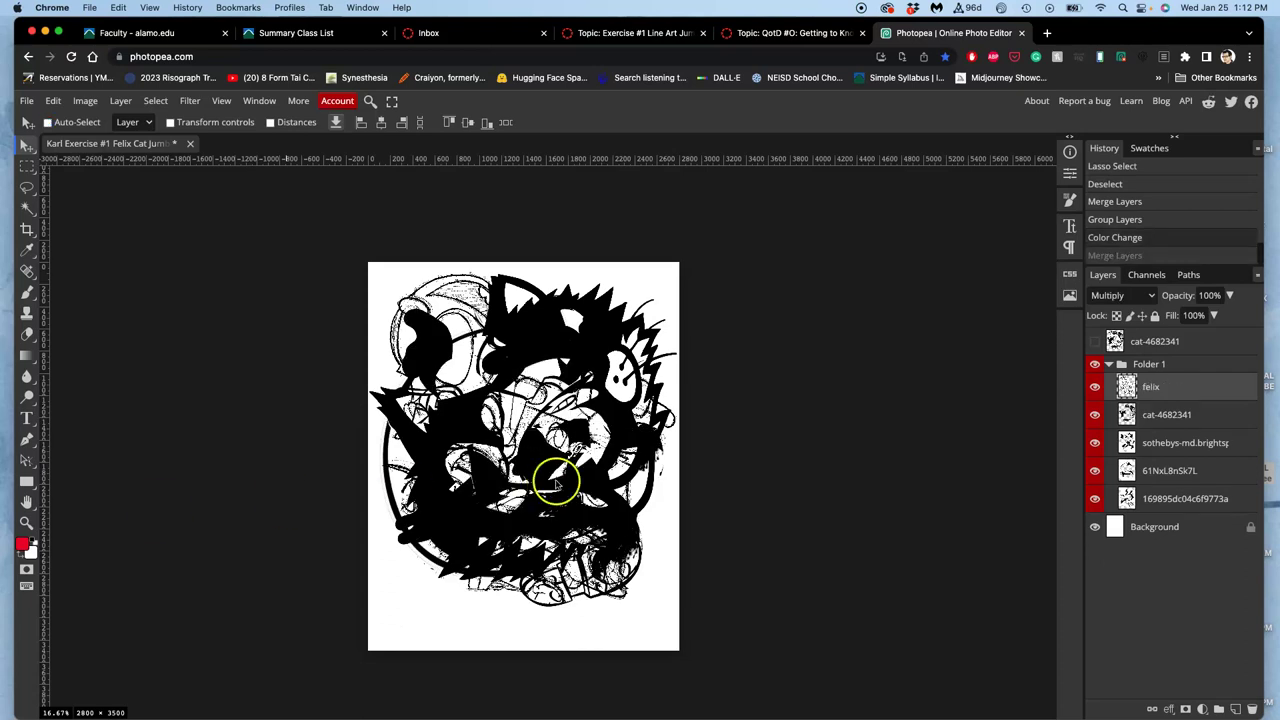
Step: Select the felix layer inside Folder 1 and set its blend mode to Normal
{"action": "left_click", "coordinate": [1173, 416]}
{"action": "left_click", "coordinate": [1173, 397]}
{"action": "left_click", "coordinate": [1130, 297]}
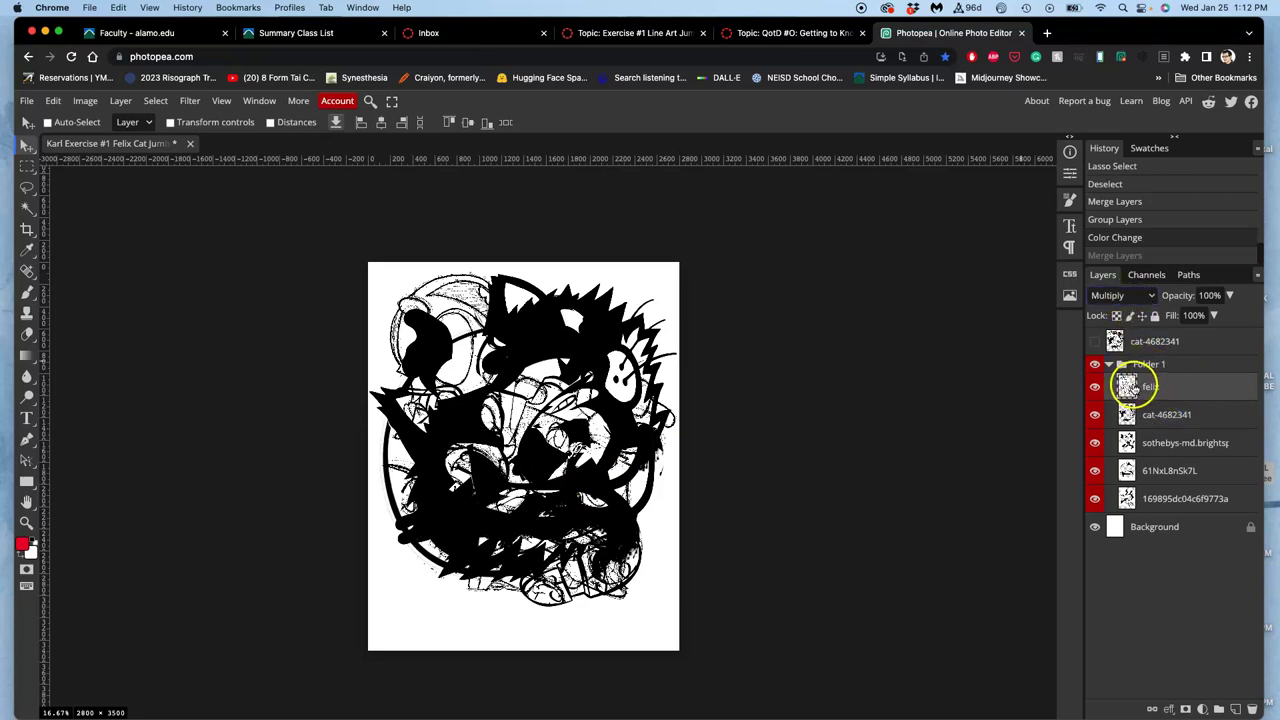
{"action": "left_click", "coordinate": [1135, 410]}
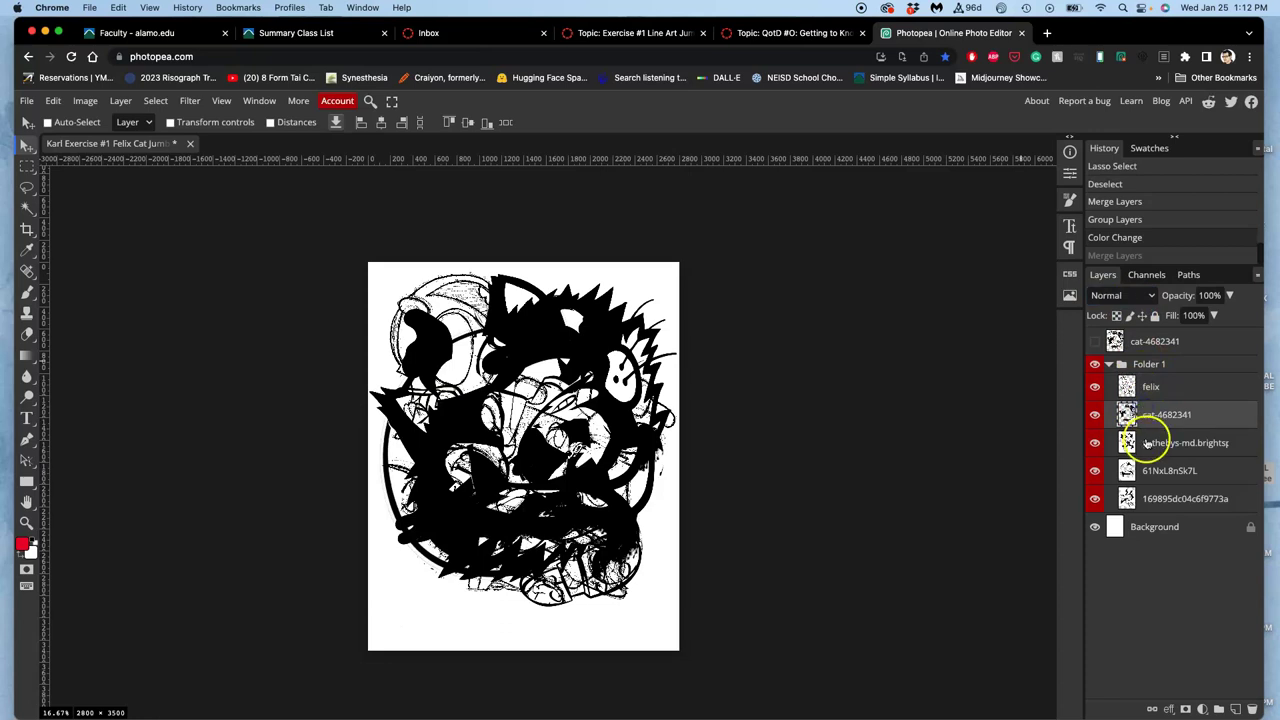
{"action": "left_click", "coordinate": [1147, 442]}
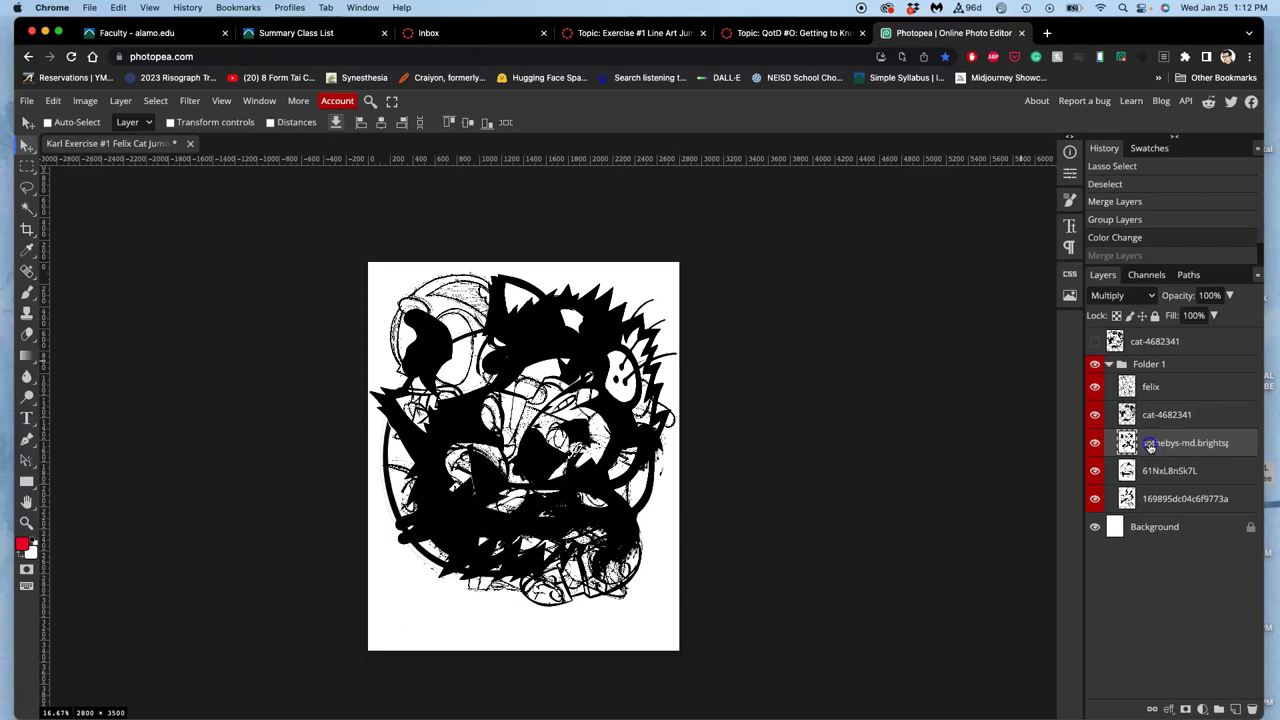
{"action": "left_click", "coordinate": [1150, 391]}
{"action": "left_click", "coordinate": [1124, 295]}
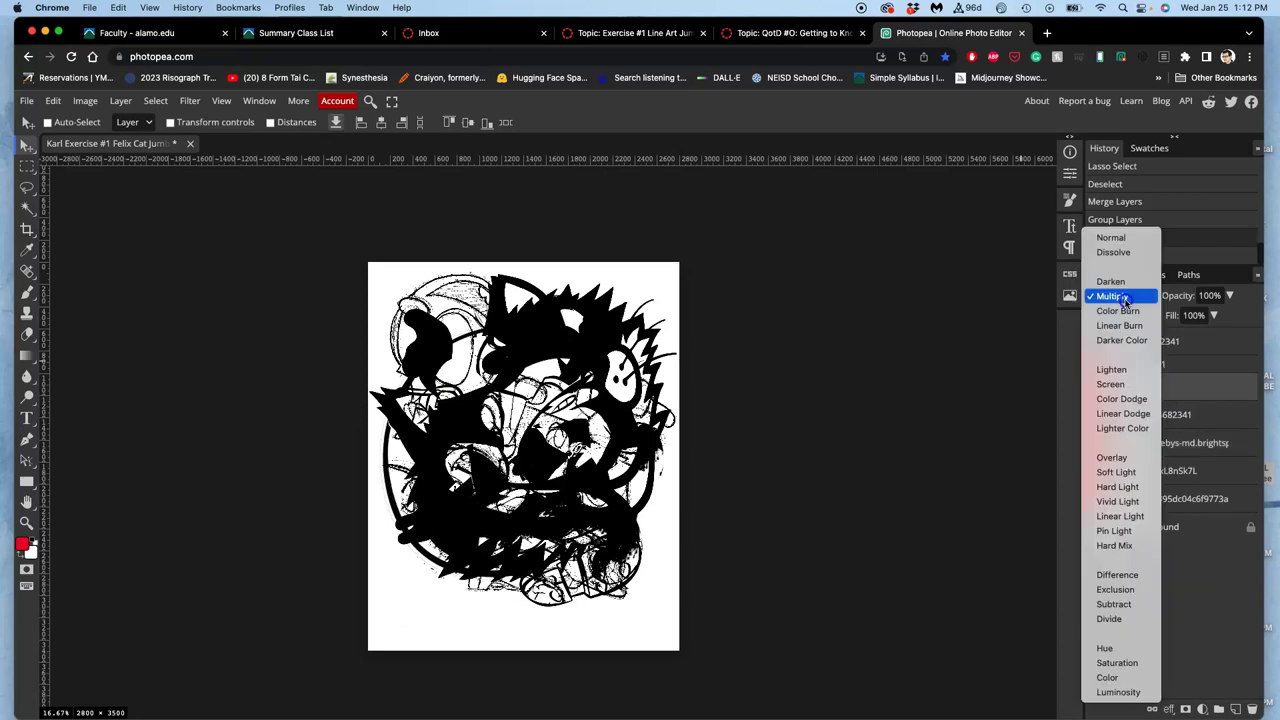
{"action": "left_click", "coordinate": [1118, 238]}
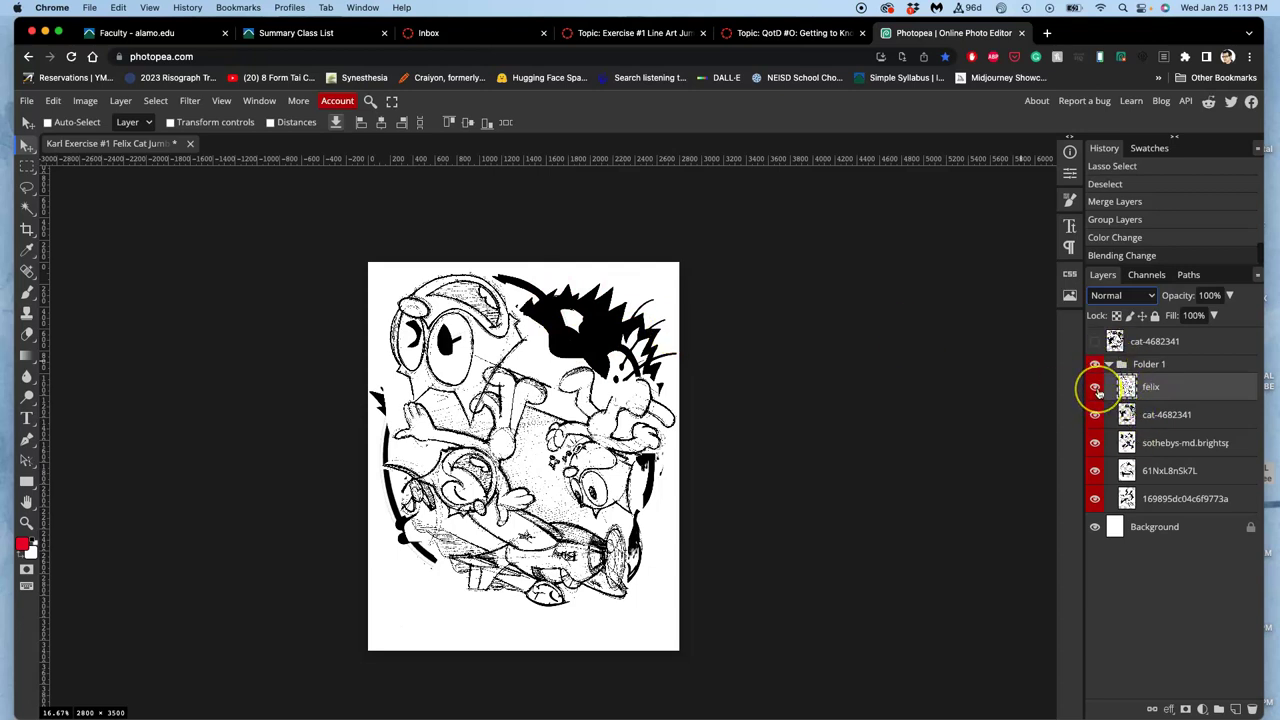
Step: Set felix's blend mode back to Multiply and toggle the top cat layer's visibility
{"action": "left_click", "coordinate": [1115, 296]}
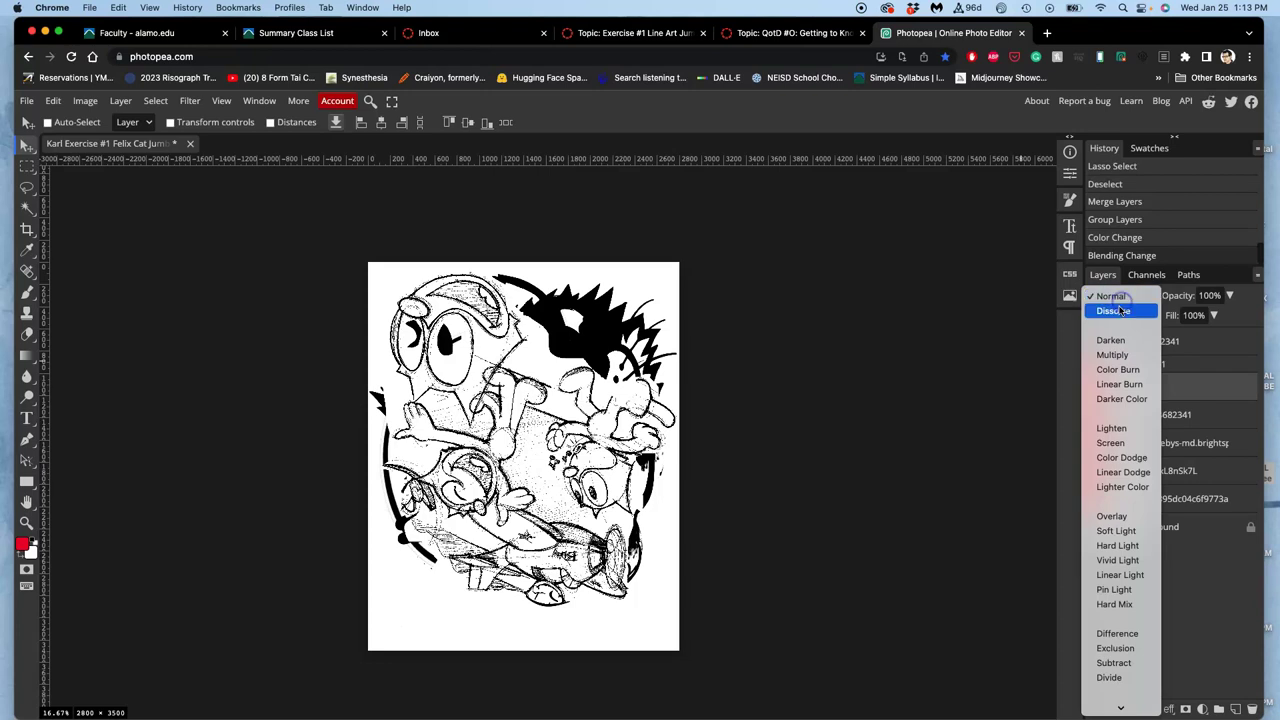
{"action": "left_click", "coordinate": [1112, 355]}
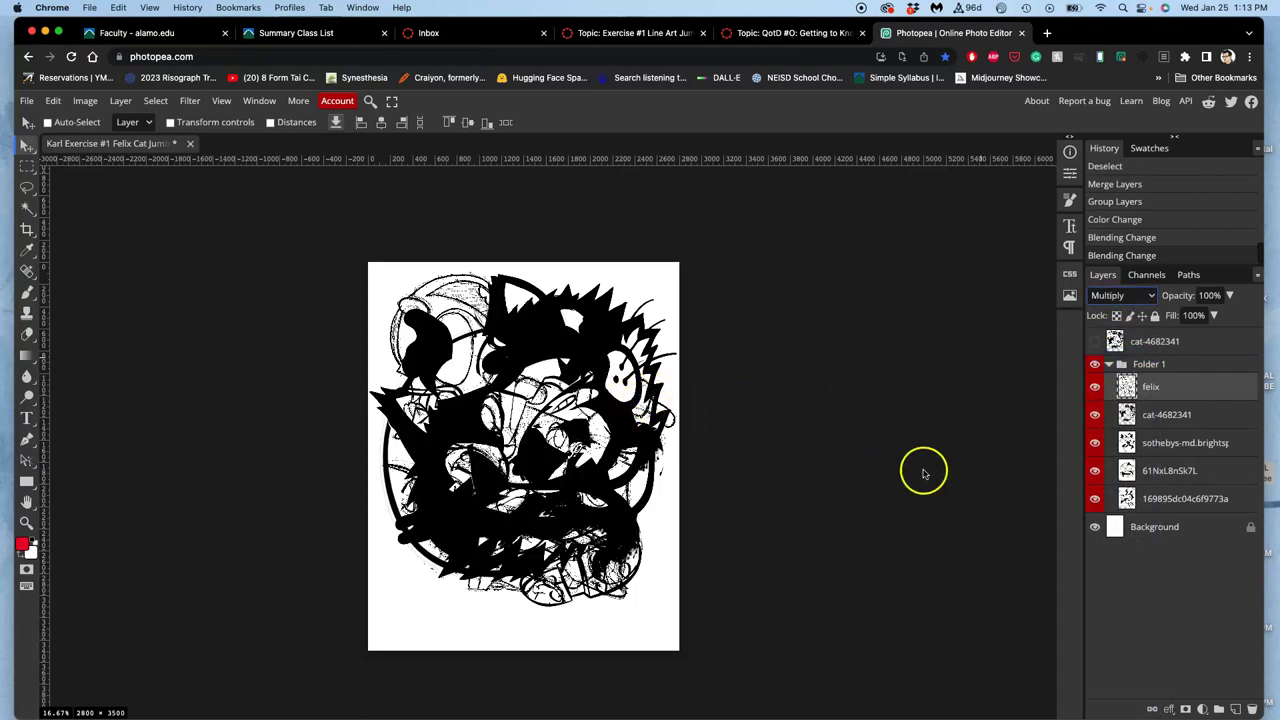
{"action": "left_click", "coordinate": [1096, 343]}
{"action": "left_click", "coordinate": [1096, 344]}
{"action": "left_click", "coordinate": [1096, 344]}
{"action": "left_click", "coordinate": [1096, 344]}
Step: Merge Folder 1's layers into a single combined layer above the group
{"action": "mouse_move", "coordinate": [1143, 386]}
{"action": "left_mouse_down"}
{"action": "mouse_move", "coordinate": [1148, 356]}
{"action": "mouse_move", "coordinate": [1145, 386]}
{"action": "left_mouse_up"}
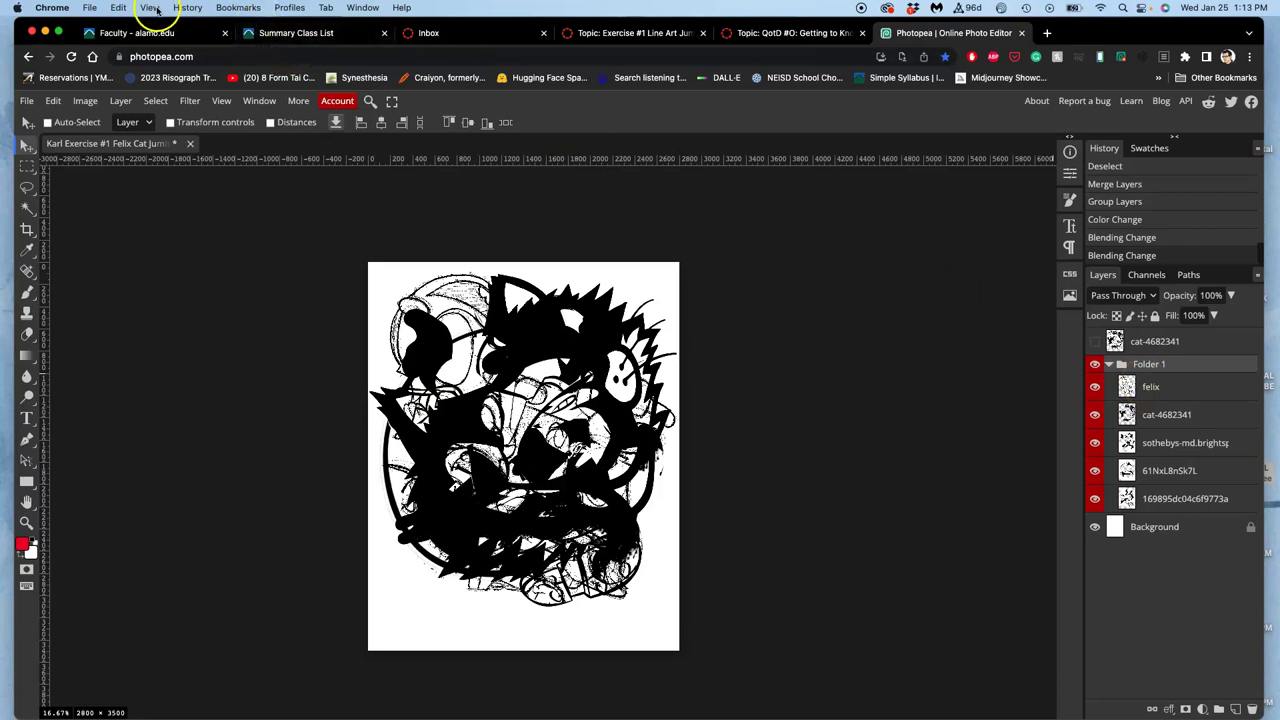
{"action": "left_click", "coordinate": [120, 101]}
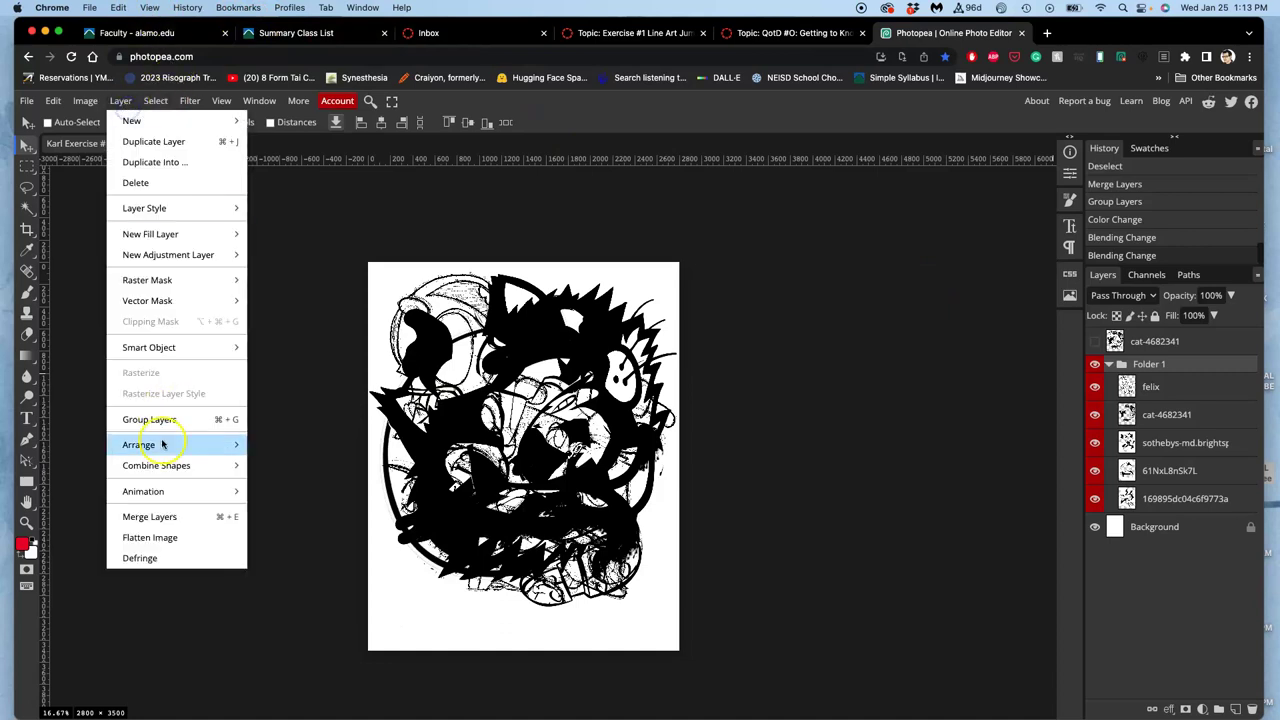
{"action": "left_click", "coordinate": [150, 517]}
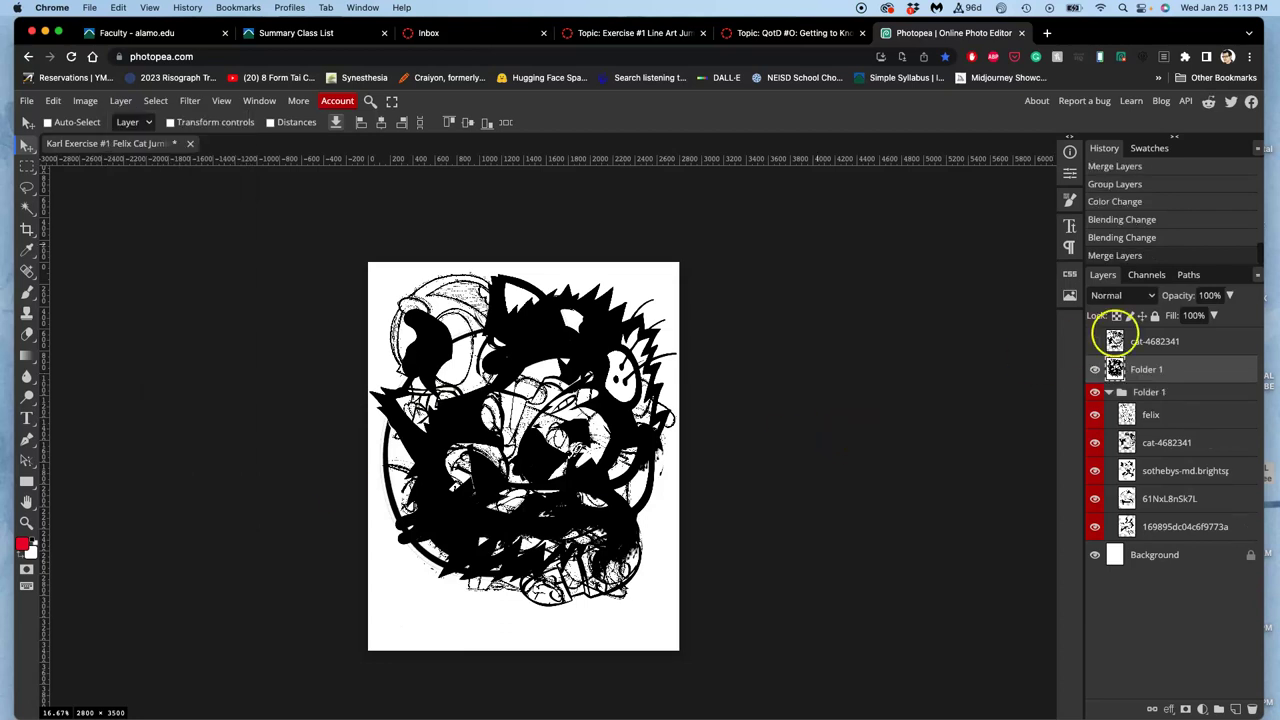
{"action": "left_click", "coordinate": [1096, 373]}
Step: Toggle the original Folder 1 group's visibility and collapse its contents
{"action": "left_click", "coordinate": [1095, 392]}
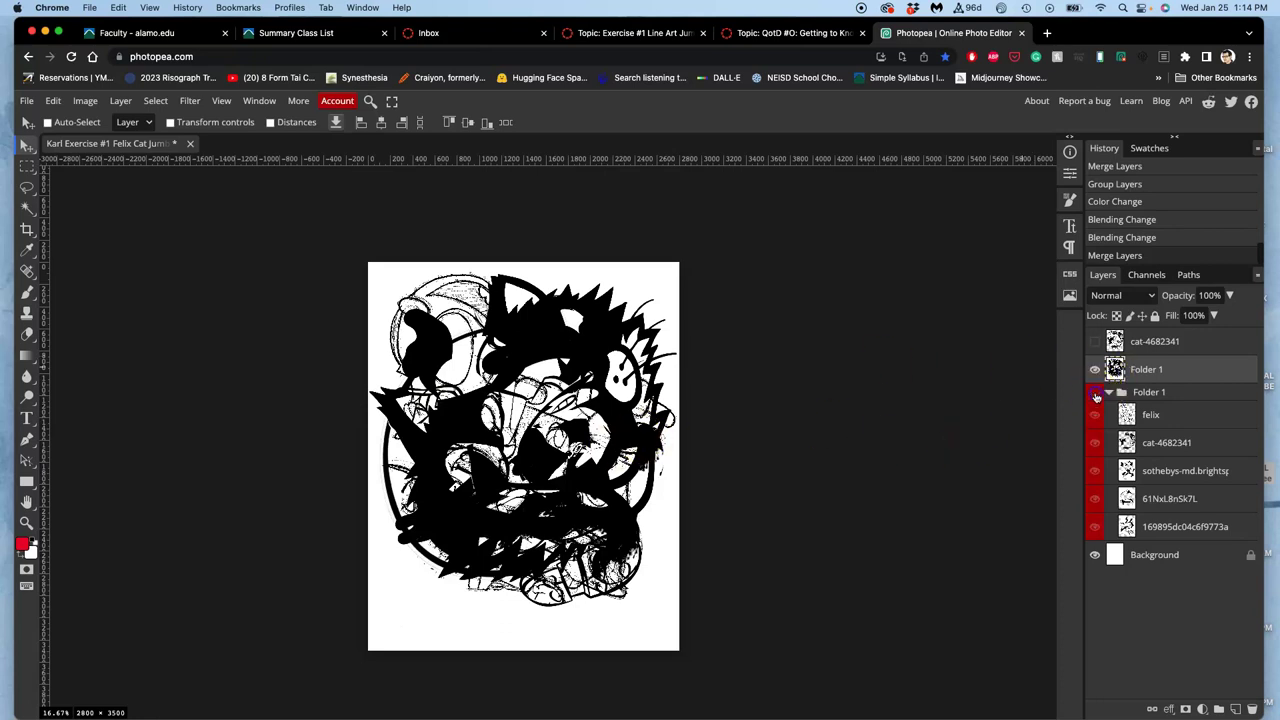
{"action": "left_click", "coordinate": [1095, 392]}
{"action": "left_click", "coordinate": [1109, 393]}
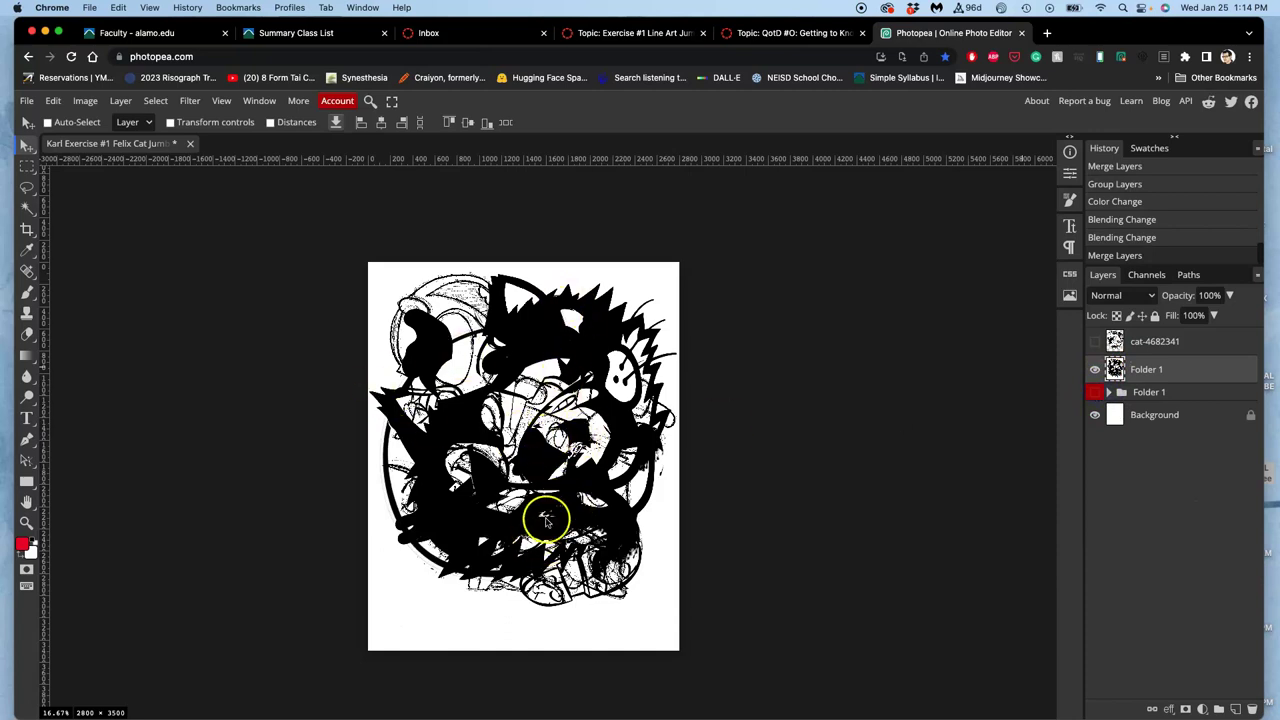
Step: Delete the stray top cat-4682341 layer and toggle the merged layer's visibility to check
{"action": "left_click", "coordinate": [1095, 342]}
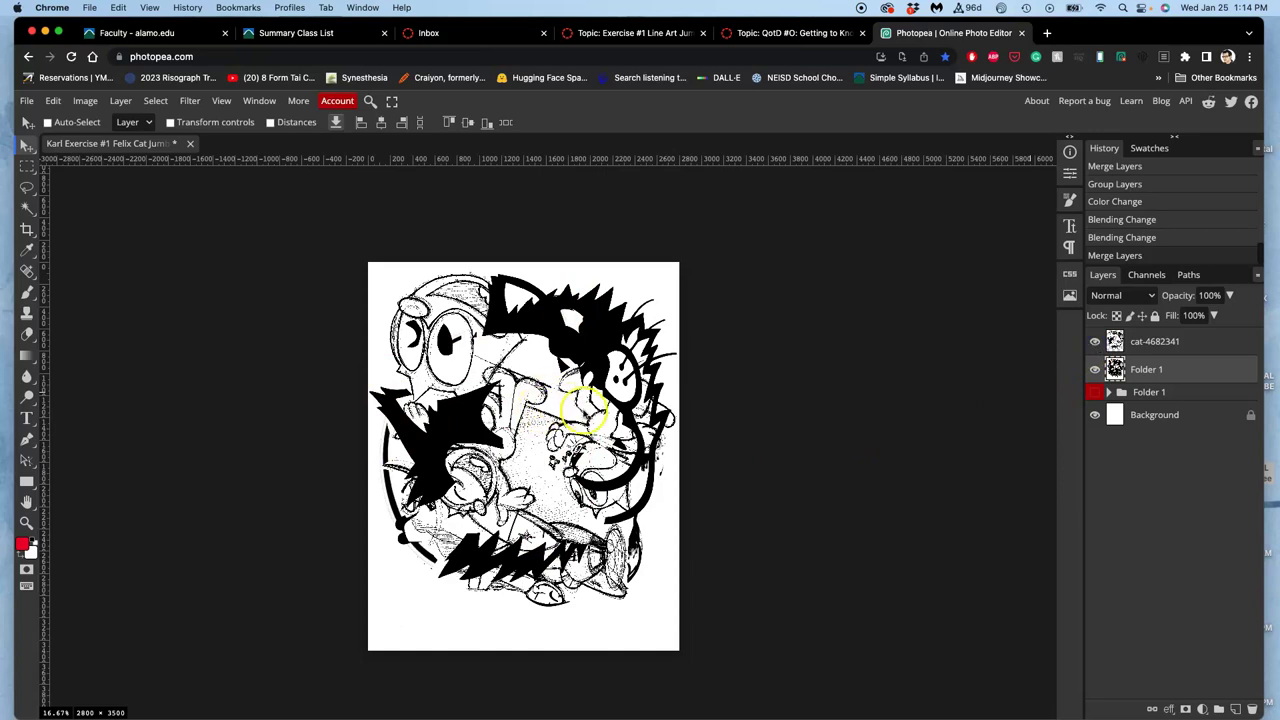
{"action": "left_click", "coordinate": [1201, 345]}
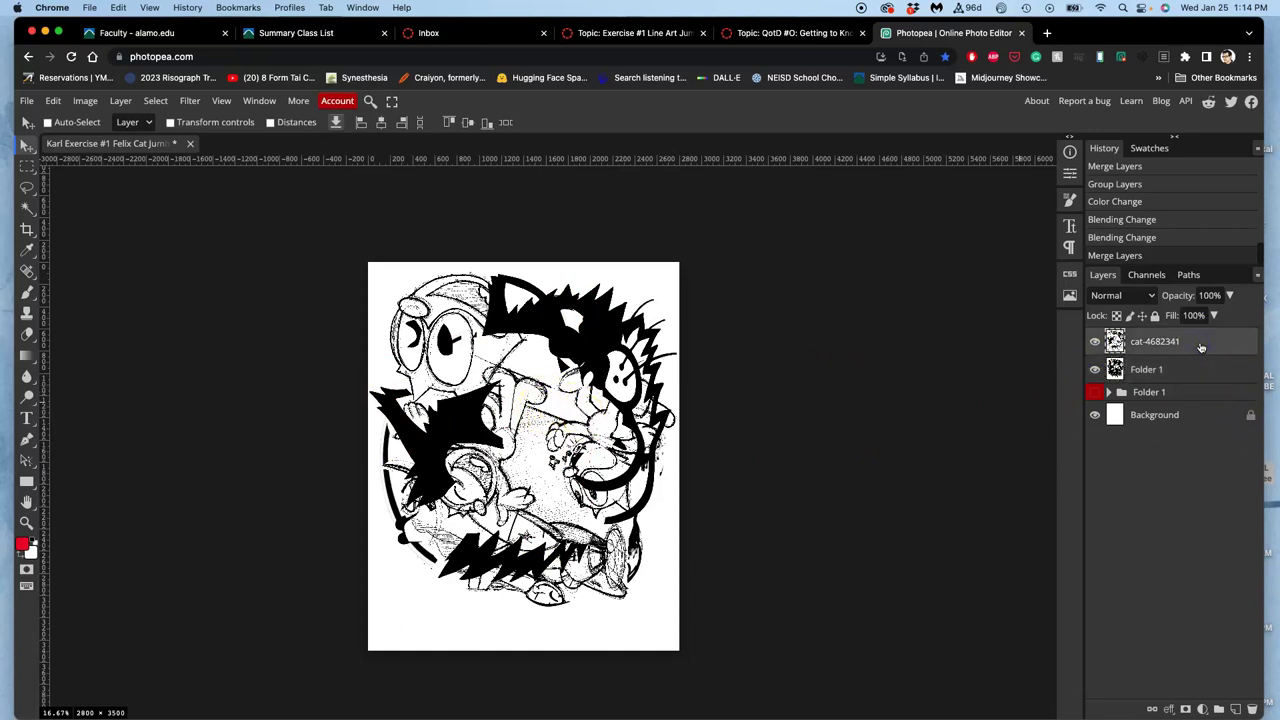
{"action": "key", "text": "Delete"}
{"action": "mouse_move", "coordinate": [1199, 345]}
{"action": "left_mouse_down"}
{"action": "mouse_move", "coordinate": [1197, 516]}
{"action": "mouse_move", "coordinate": [1229, 494]}
{"action": "mouse_move", "coordinate": [1192, 333]}
{"action": "left_mouse_up"}
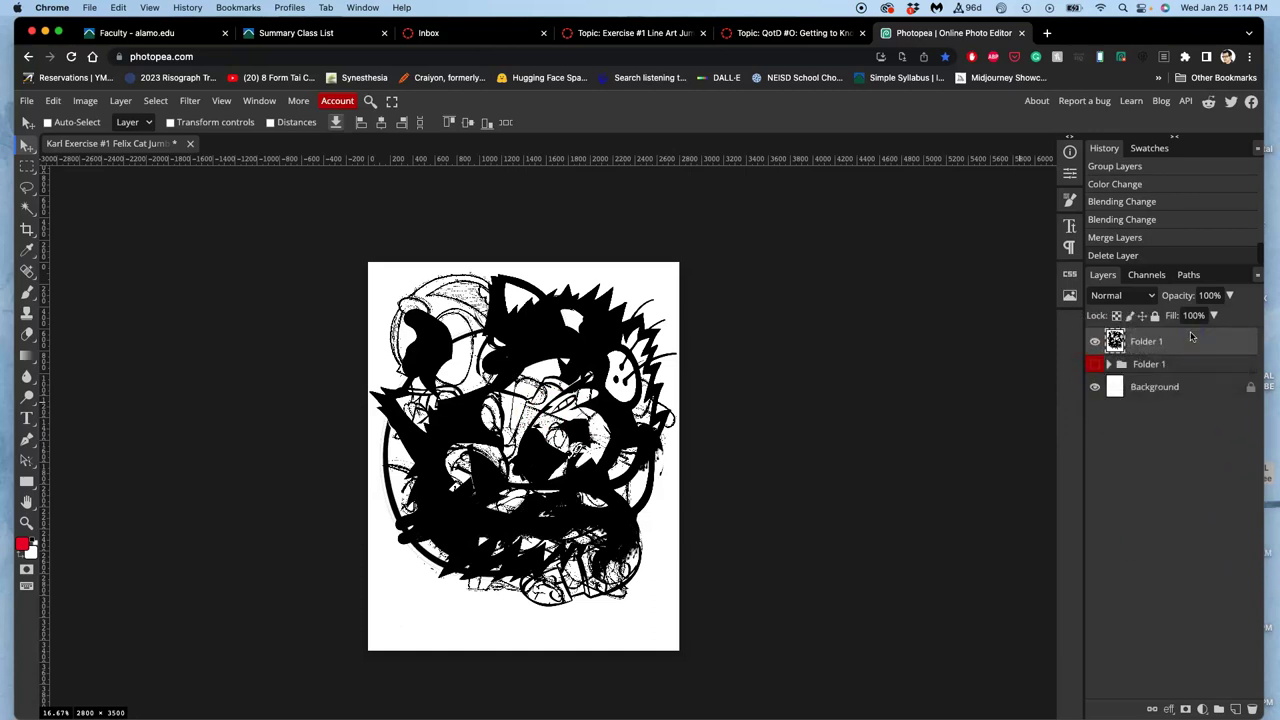
{"action": "left_click_drag", "start_coordinate": [1112, 344], "coordinate": [1097, 346]}
{"action": "left_click", "coordinate": [1097, 346]}
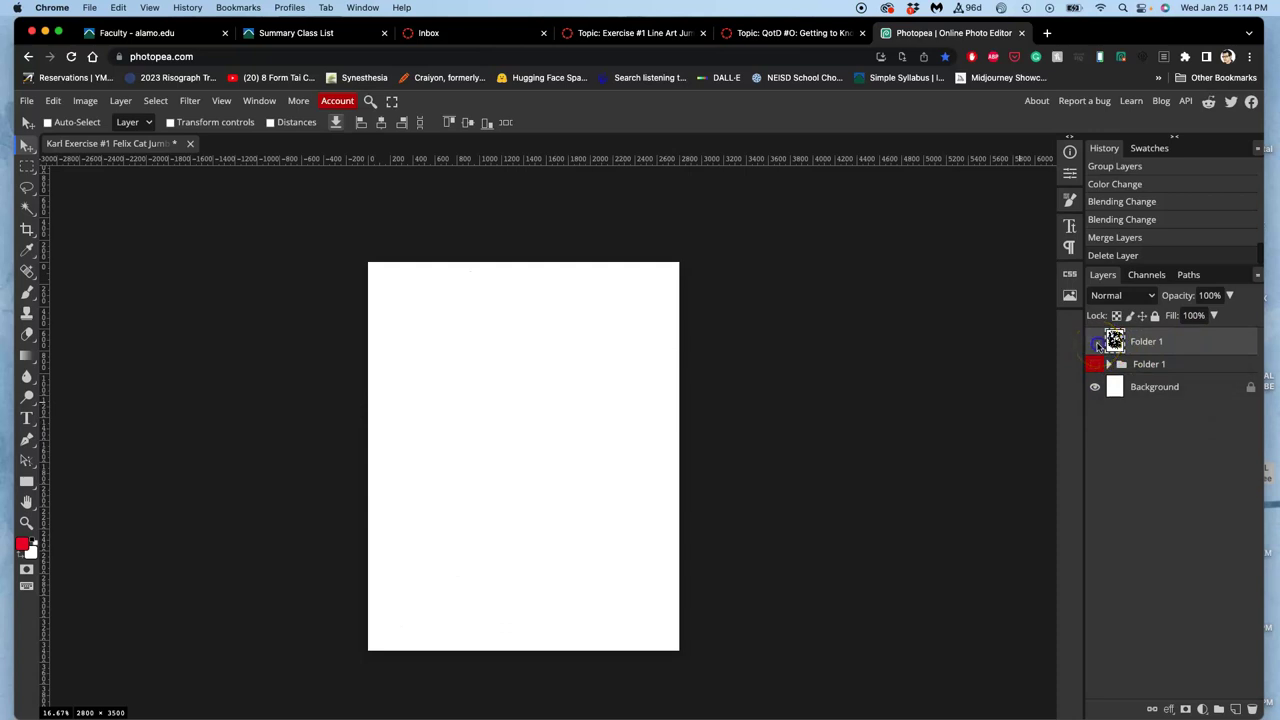
{"action": "left_click", "coordinate": [1096, 344]}
{"action": "left_click", "coordinate": [1096, 344]}
{"action": "left_click", "coordinate": [1096, 344]}
{"action": "mouse_move", "coordinate": [1100, 349]}
{"action": "left_mouse_down"}
{"action": "mouse_move", "coordinate": [1157, 400]}
{"action": "mouse_move", "coordinate": [1151, 366]}
{"action": "mouse_move", "coordinate": [586, 371]}
{"action": "mouse_move", "coordinate": [570, 390]}
{"action": "left_mouse_up"}
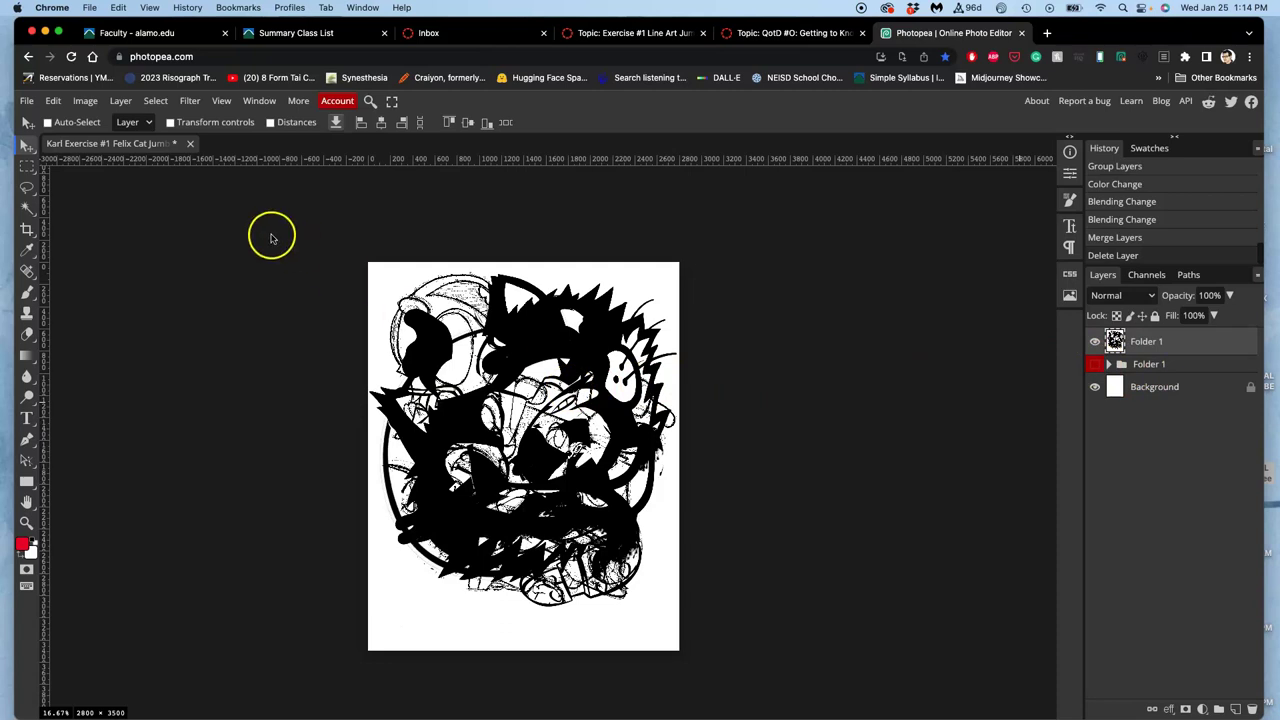
Step: Free-transform the merged Folder 1 layer, shrinking it to about 98%, and commit
{"action": "key", "text": "ctrl+t"}
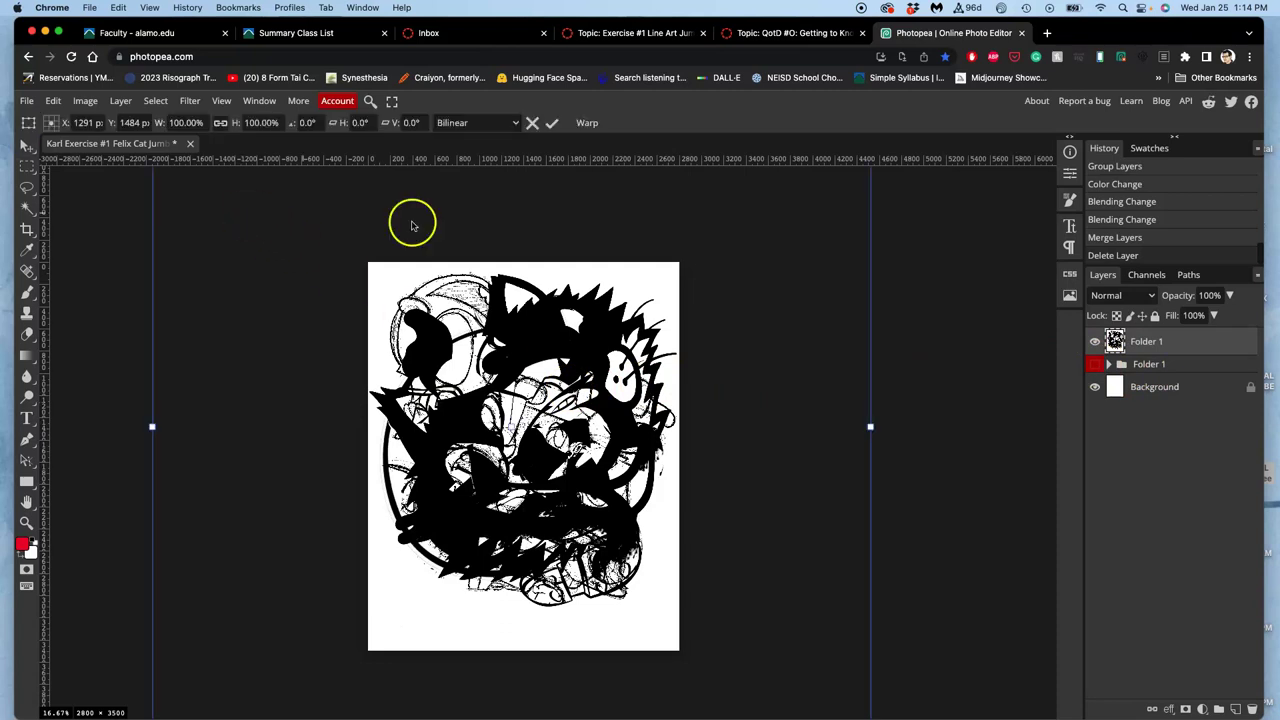
{"action": "scroll", "coordinate": [460, 507], "scroll_direction": "up", "scroll_amount": 2}
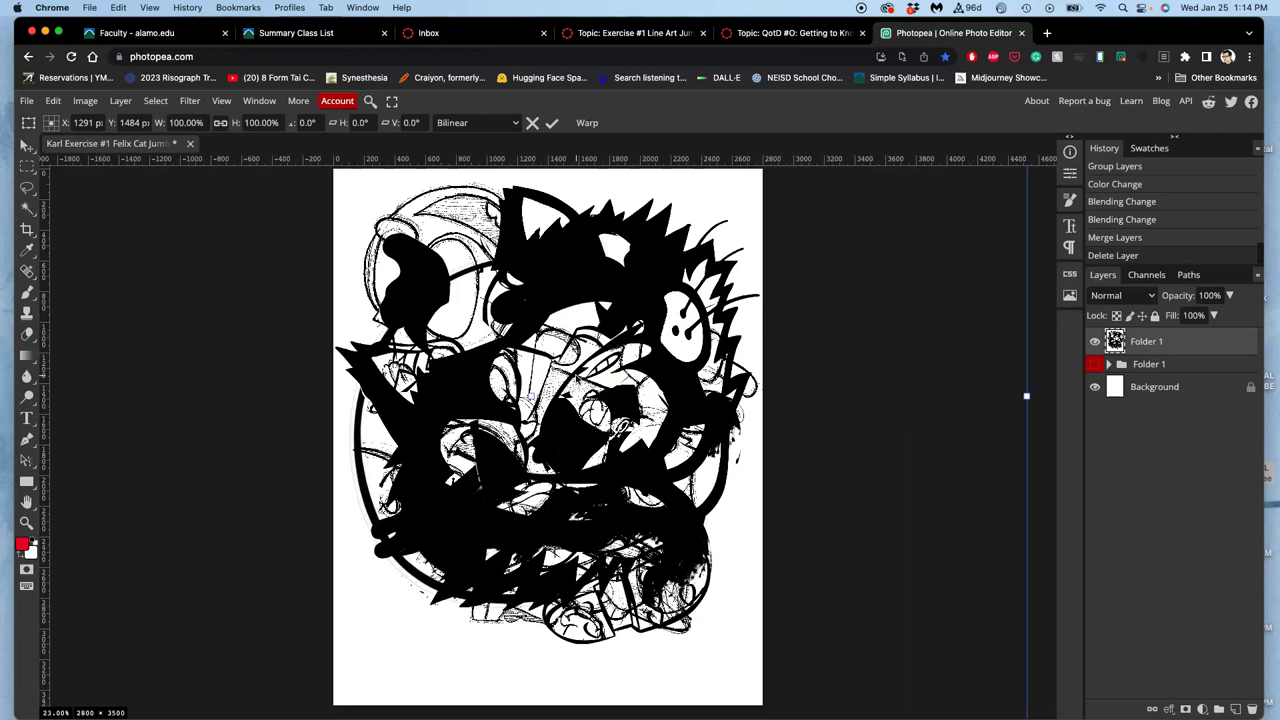
{"action": "key", "text": "ctrl+minus"}
{"action": "key", "text": "ctrl+minus"}
{"action": "key", "text": "ctrl+minus"}
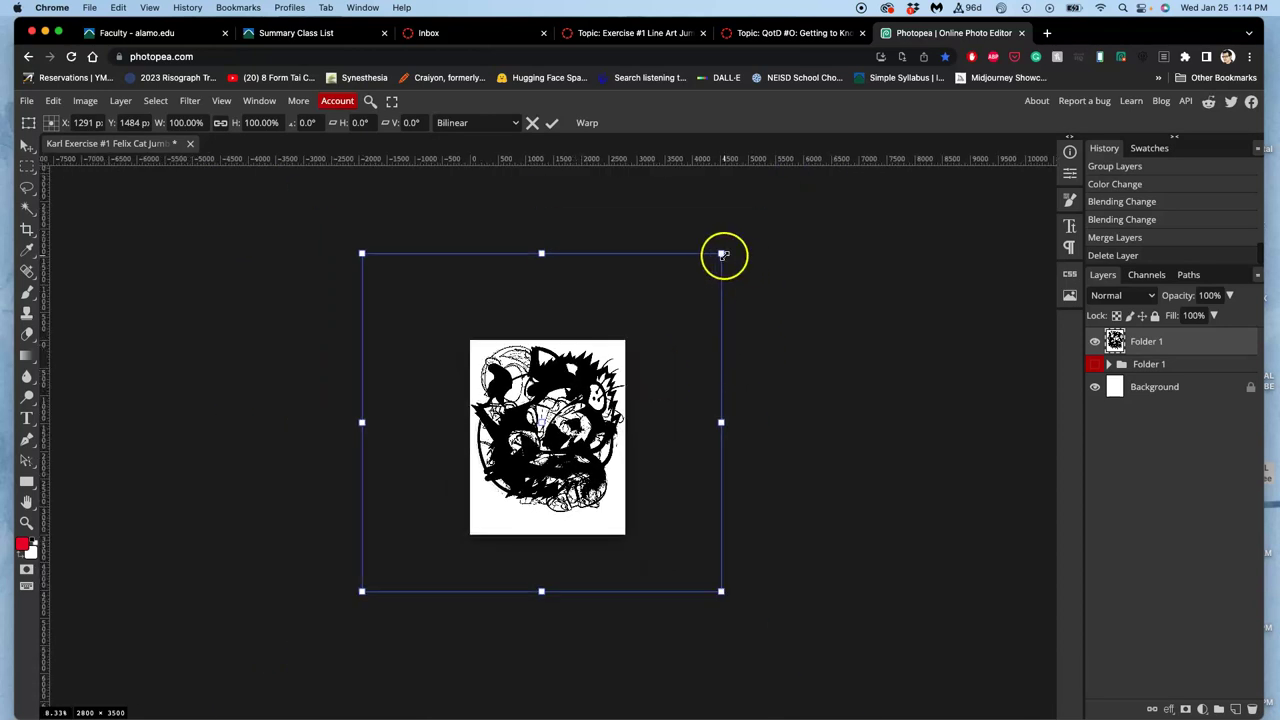
{"action": "left_click_drag", "start_coordinate": [722, 255], "coordinate": [715, 285]}
{"action": "left_click", "coordinate": [590, 422]}
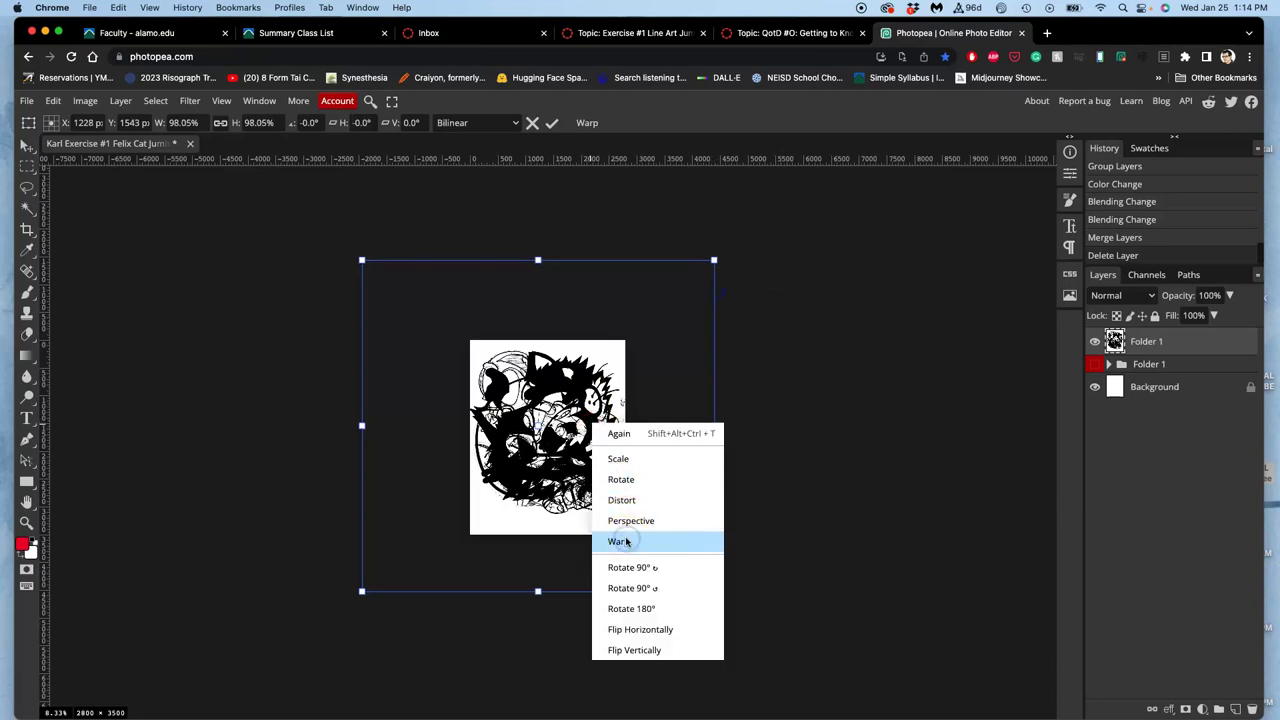
{"action": "left_click", "coordinate": [626, 541]}
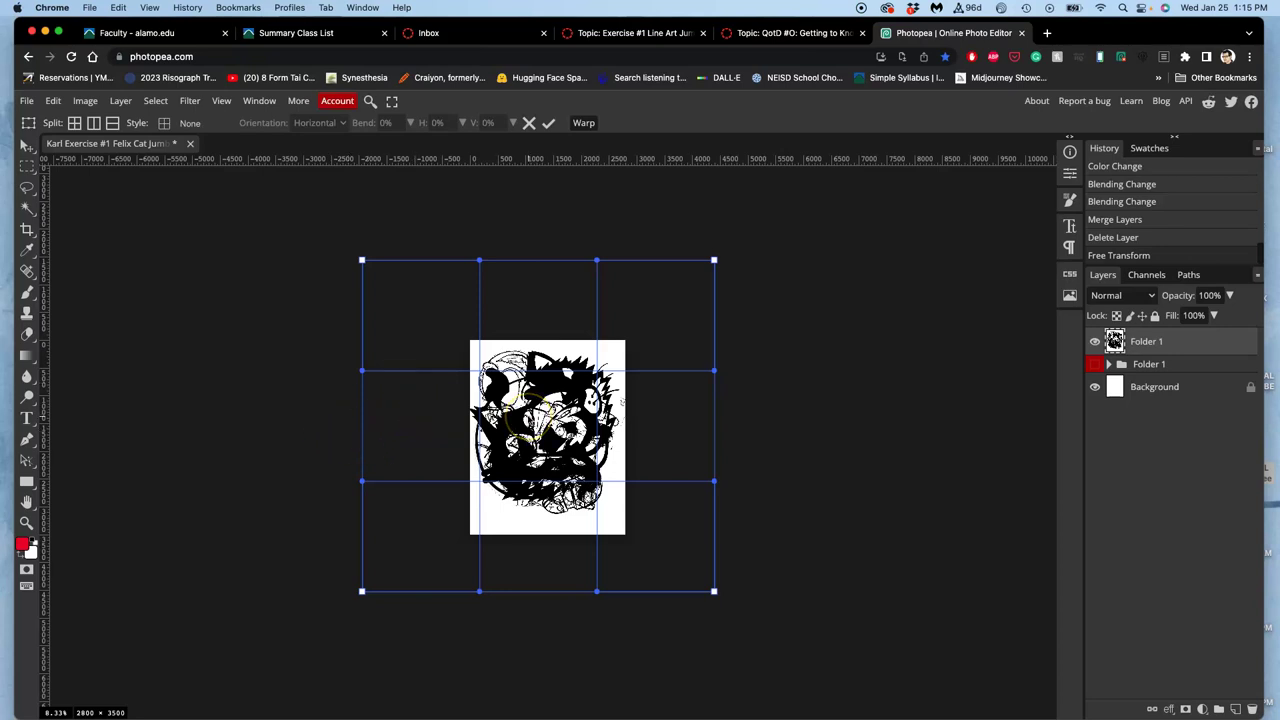
{"action": "key", "text": "Return"}
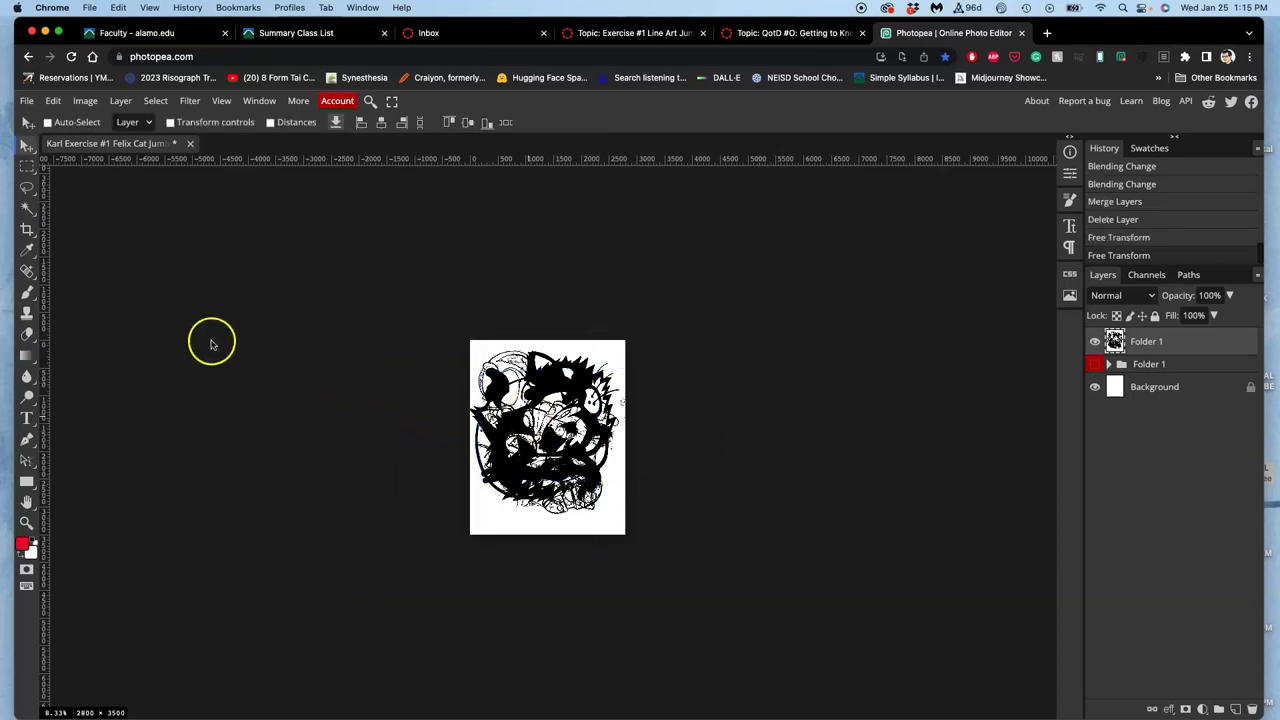
Step: Crop the document to the 2800 × 3500 canvas bounds
{"action": "left_click", "coordinate": [27, 229]}
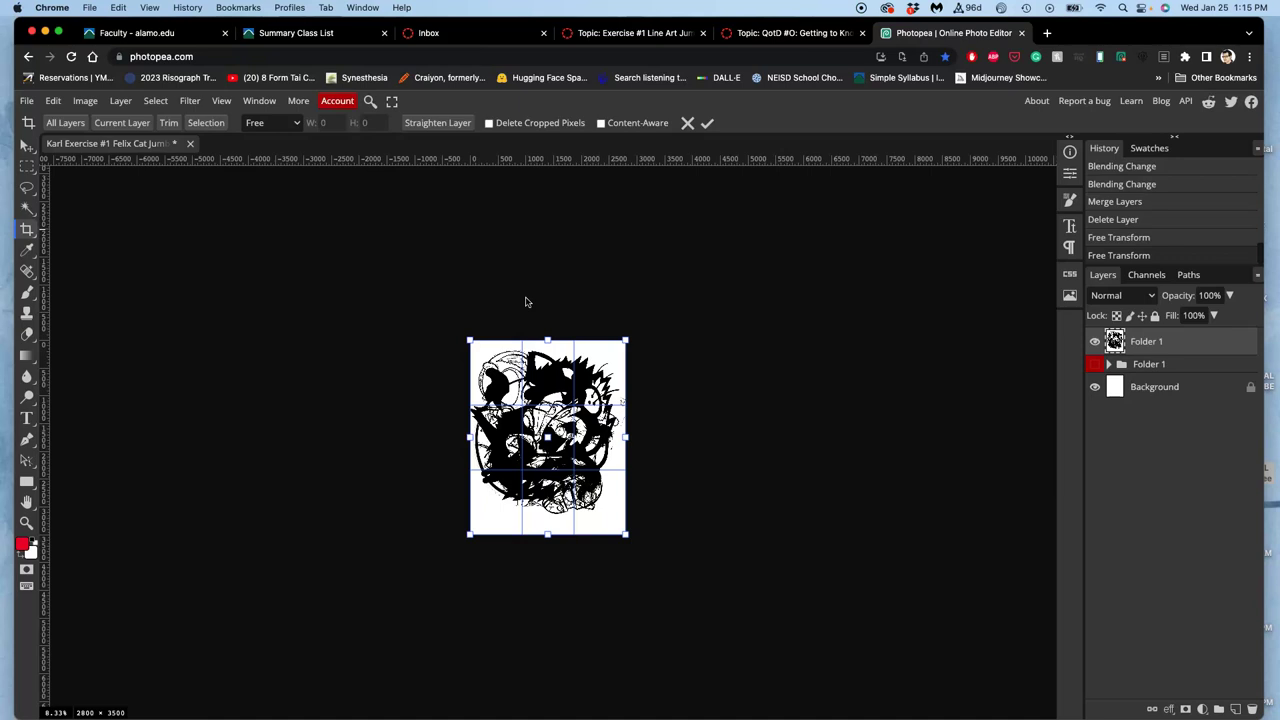
{"action": "key", "text": "Return"}
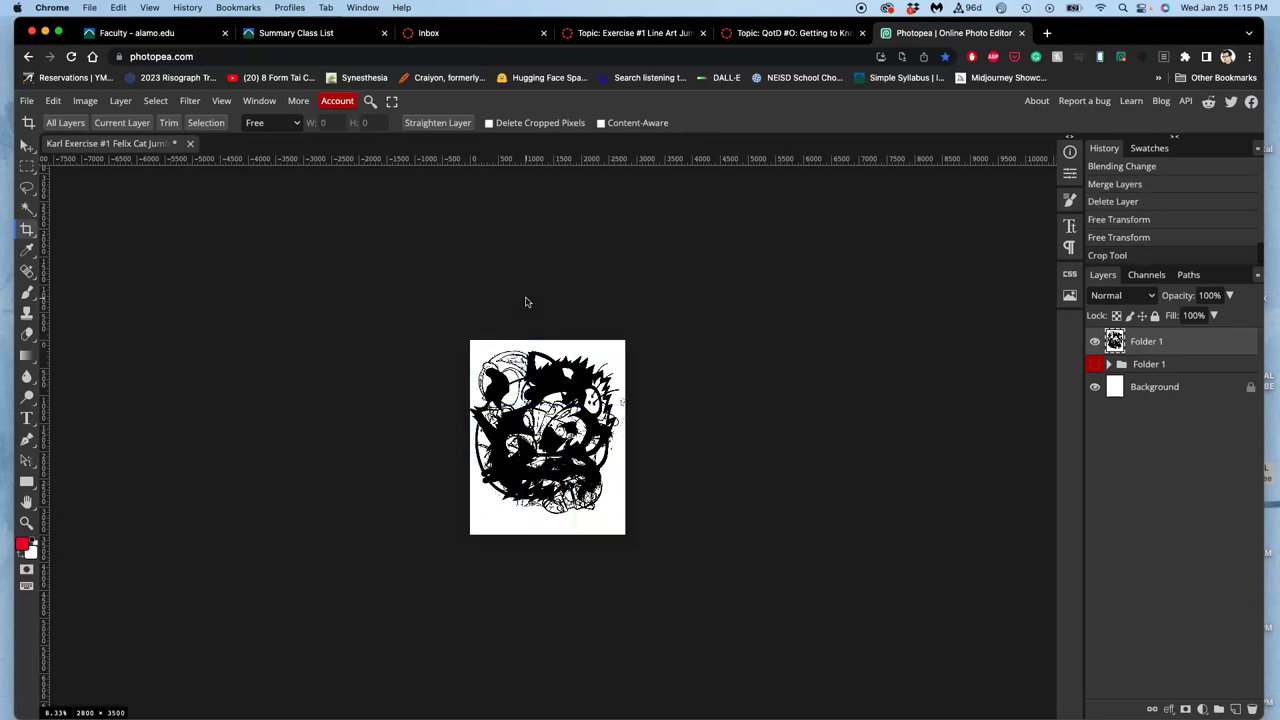
{"action": "left_click", "coordinate": [554, 321]}
Step: Close the accidental new browser tab and start a new transform of the merged layer
{"action": "key", "text": "super+t"}
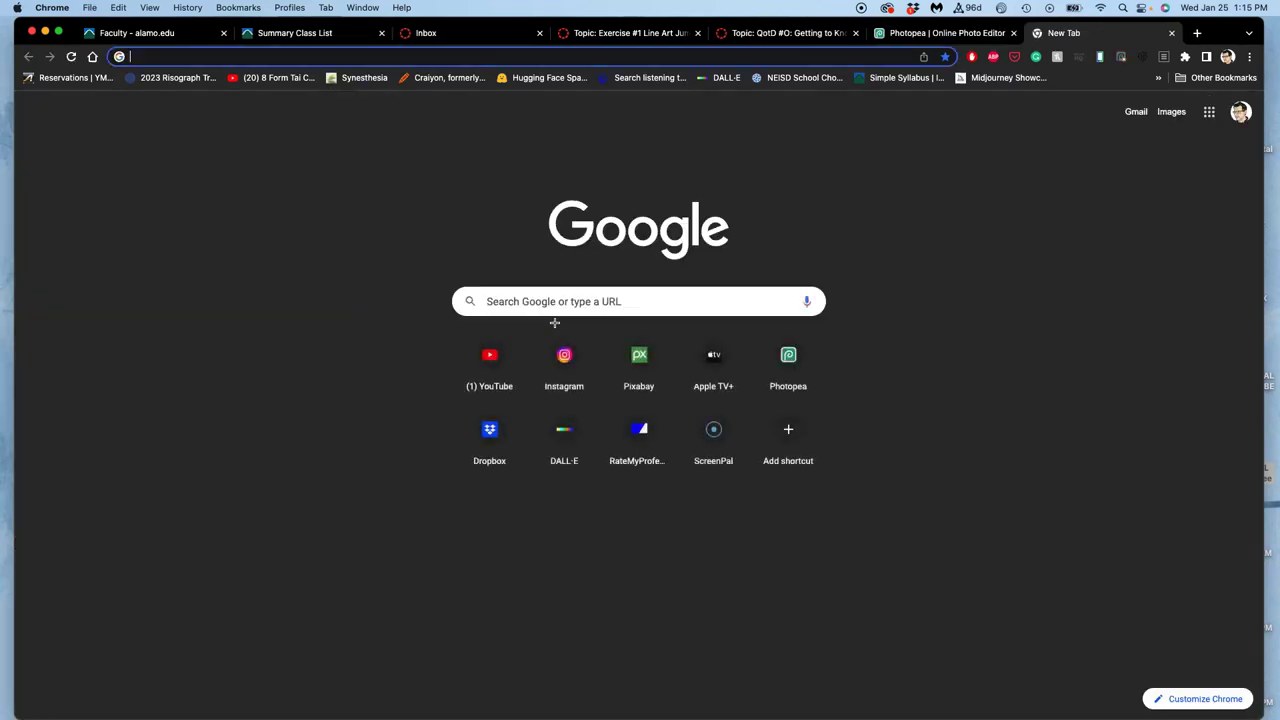
{"action": "left_click", "coordinate": [1170, 35]}
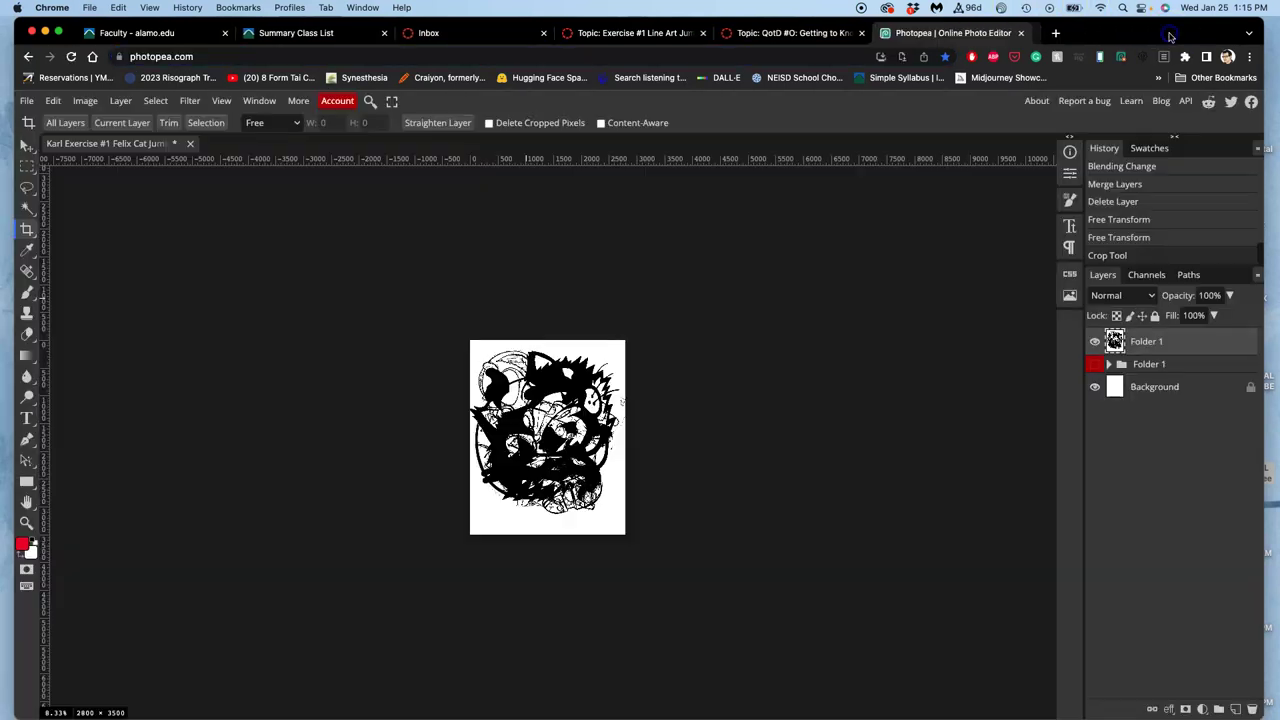
{"action": "key", "text": "super+alt+t"}
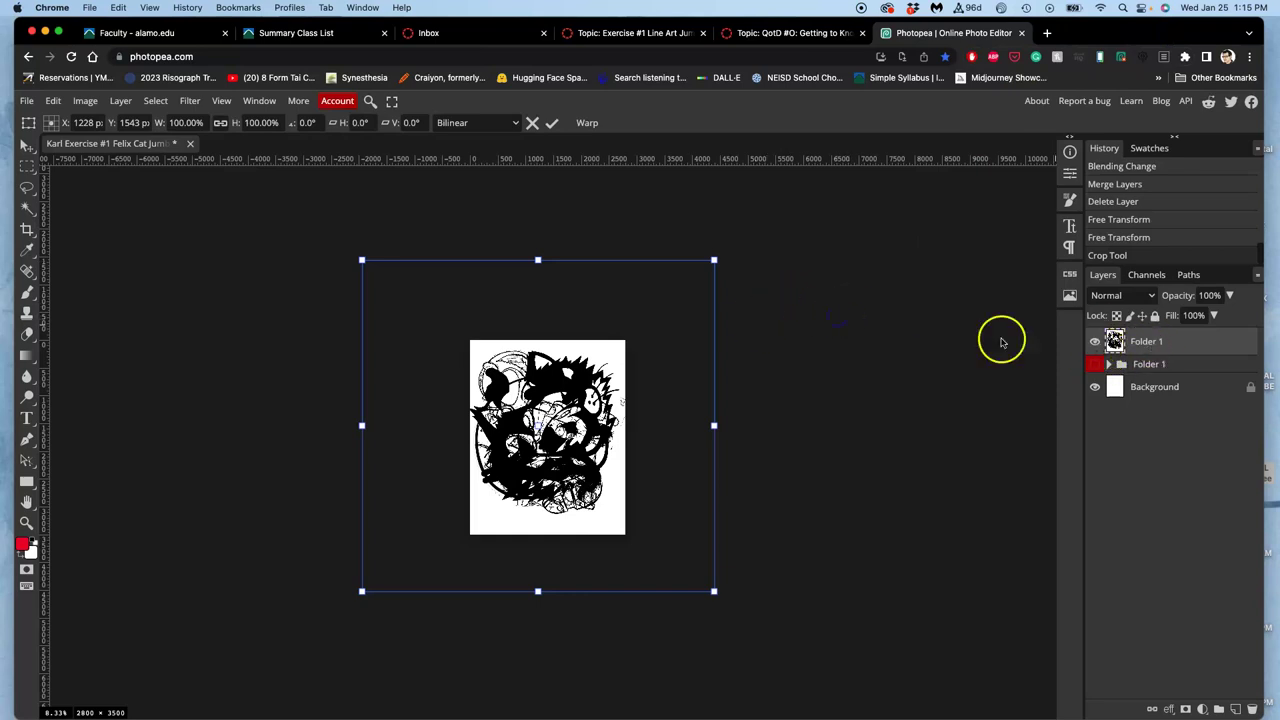
{"action": "mouse_move", "coordinate": [15, 200]}
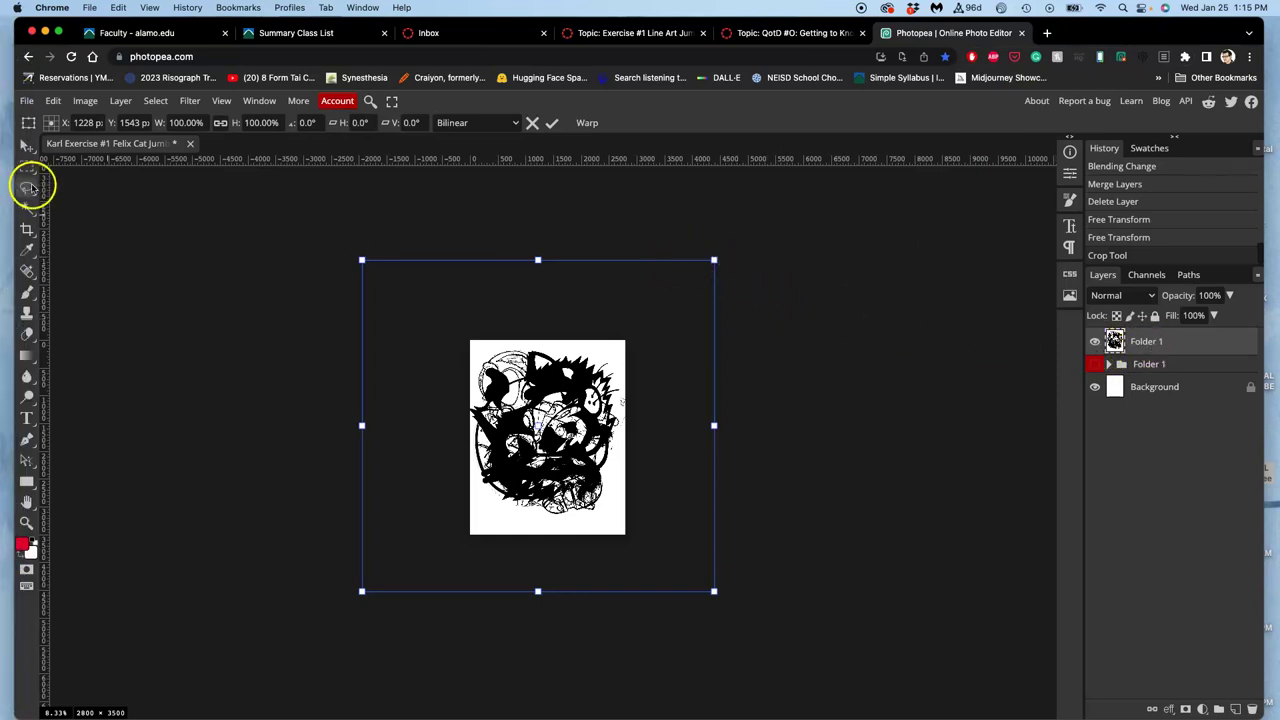